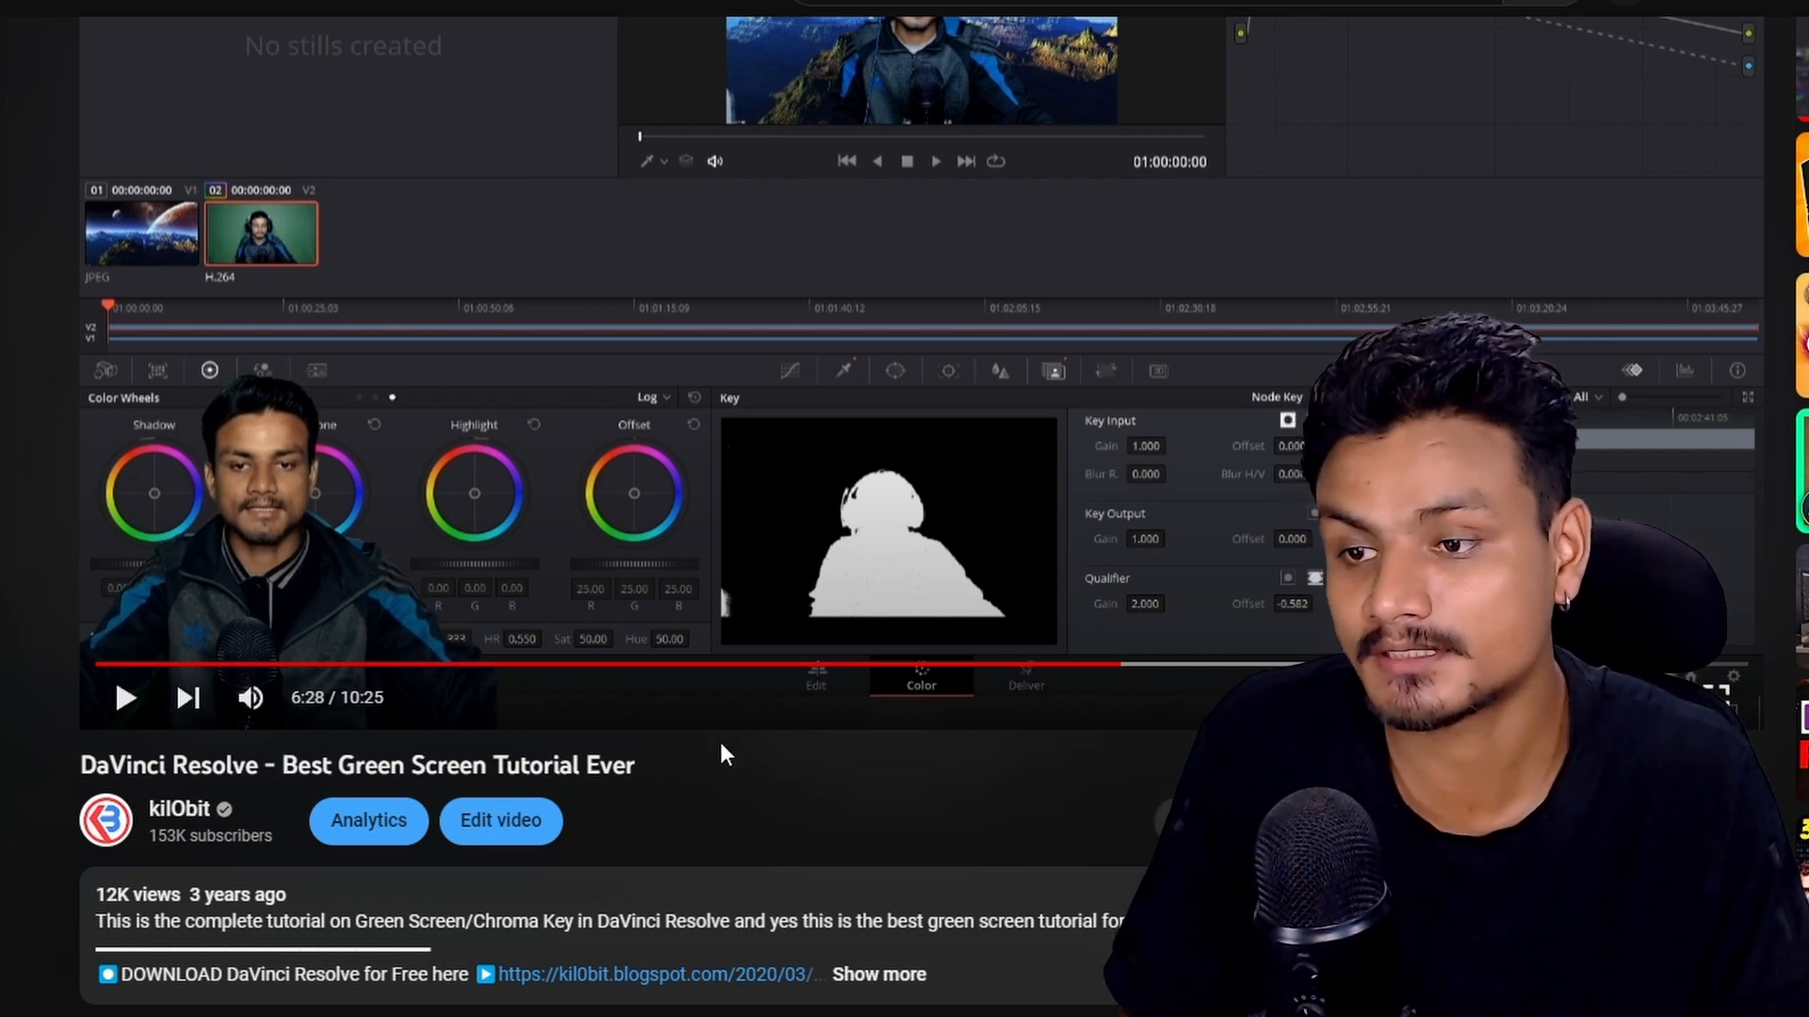
pyautogui.scroll(-3, 812, 753)
pyautogui.scroll(-3, 410, 918)
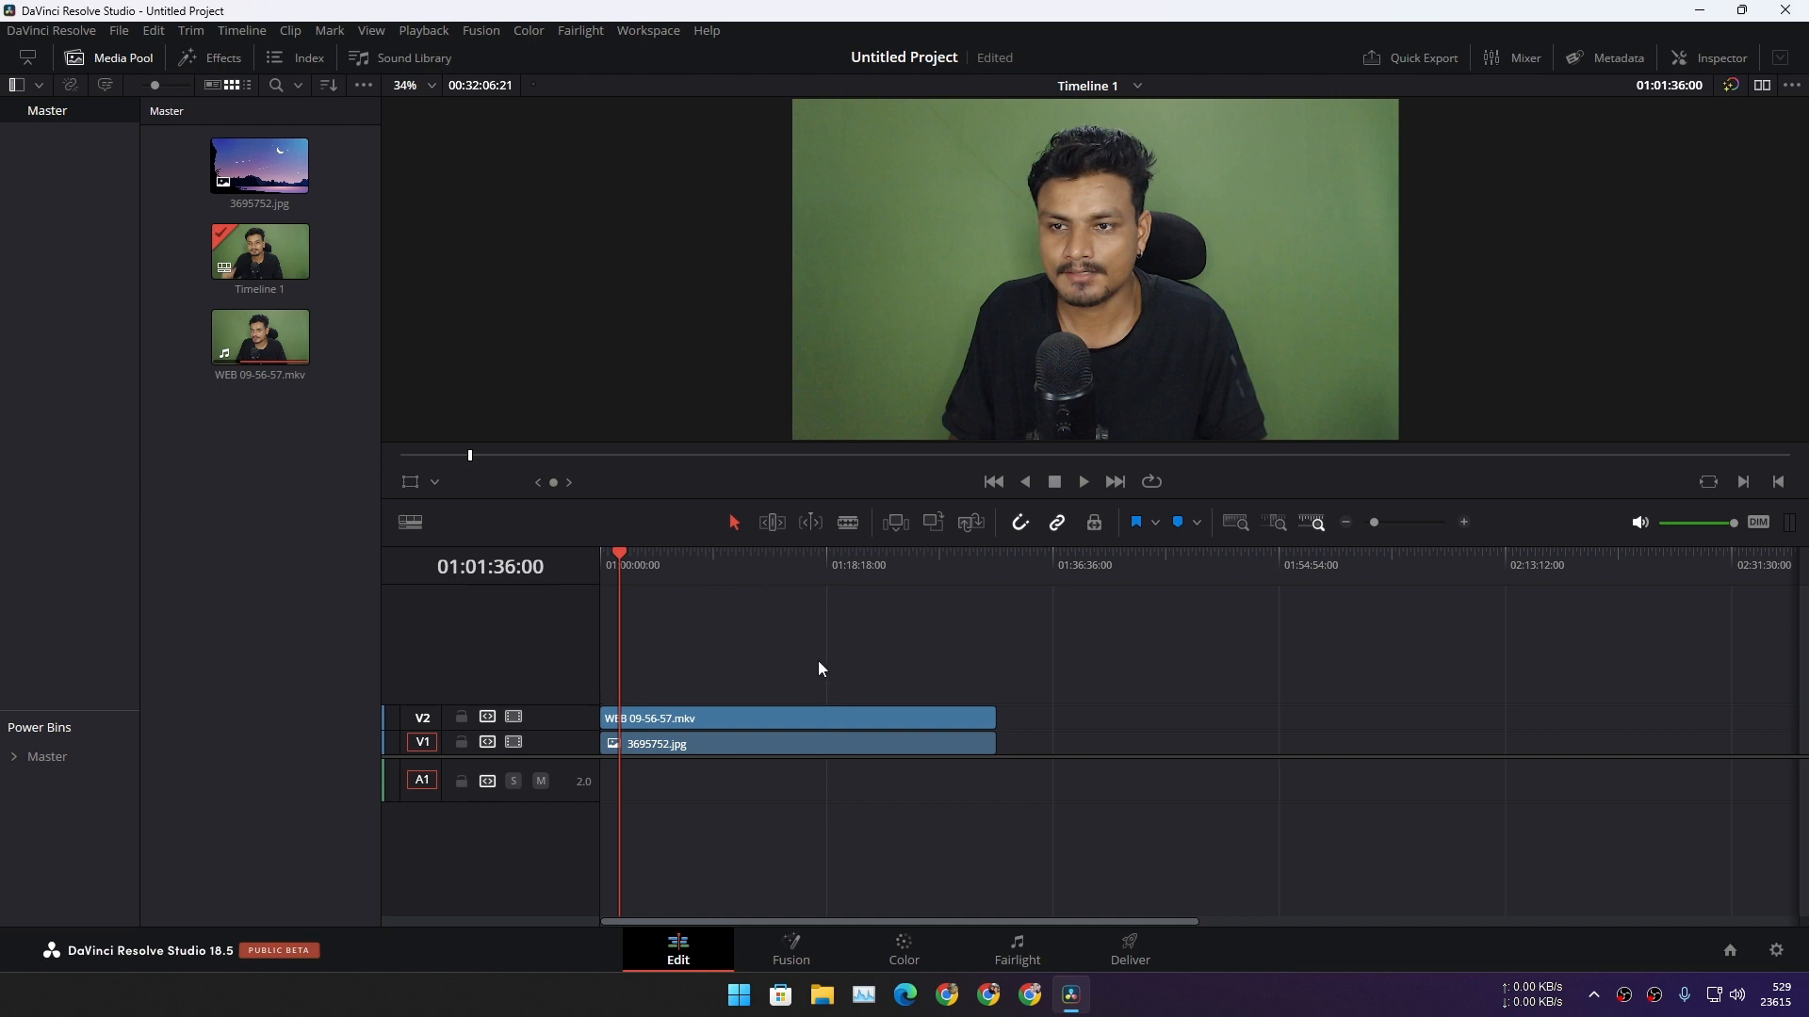
# - Find the 3D Keyer among the Open FX effects and apply it to the WEB 09-56-57.mkv clip on track V2
pyautogui.click(209, 57)
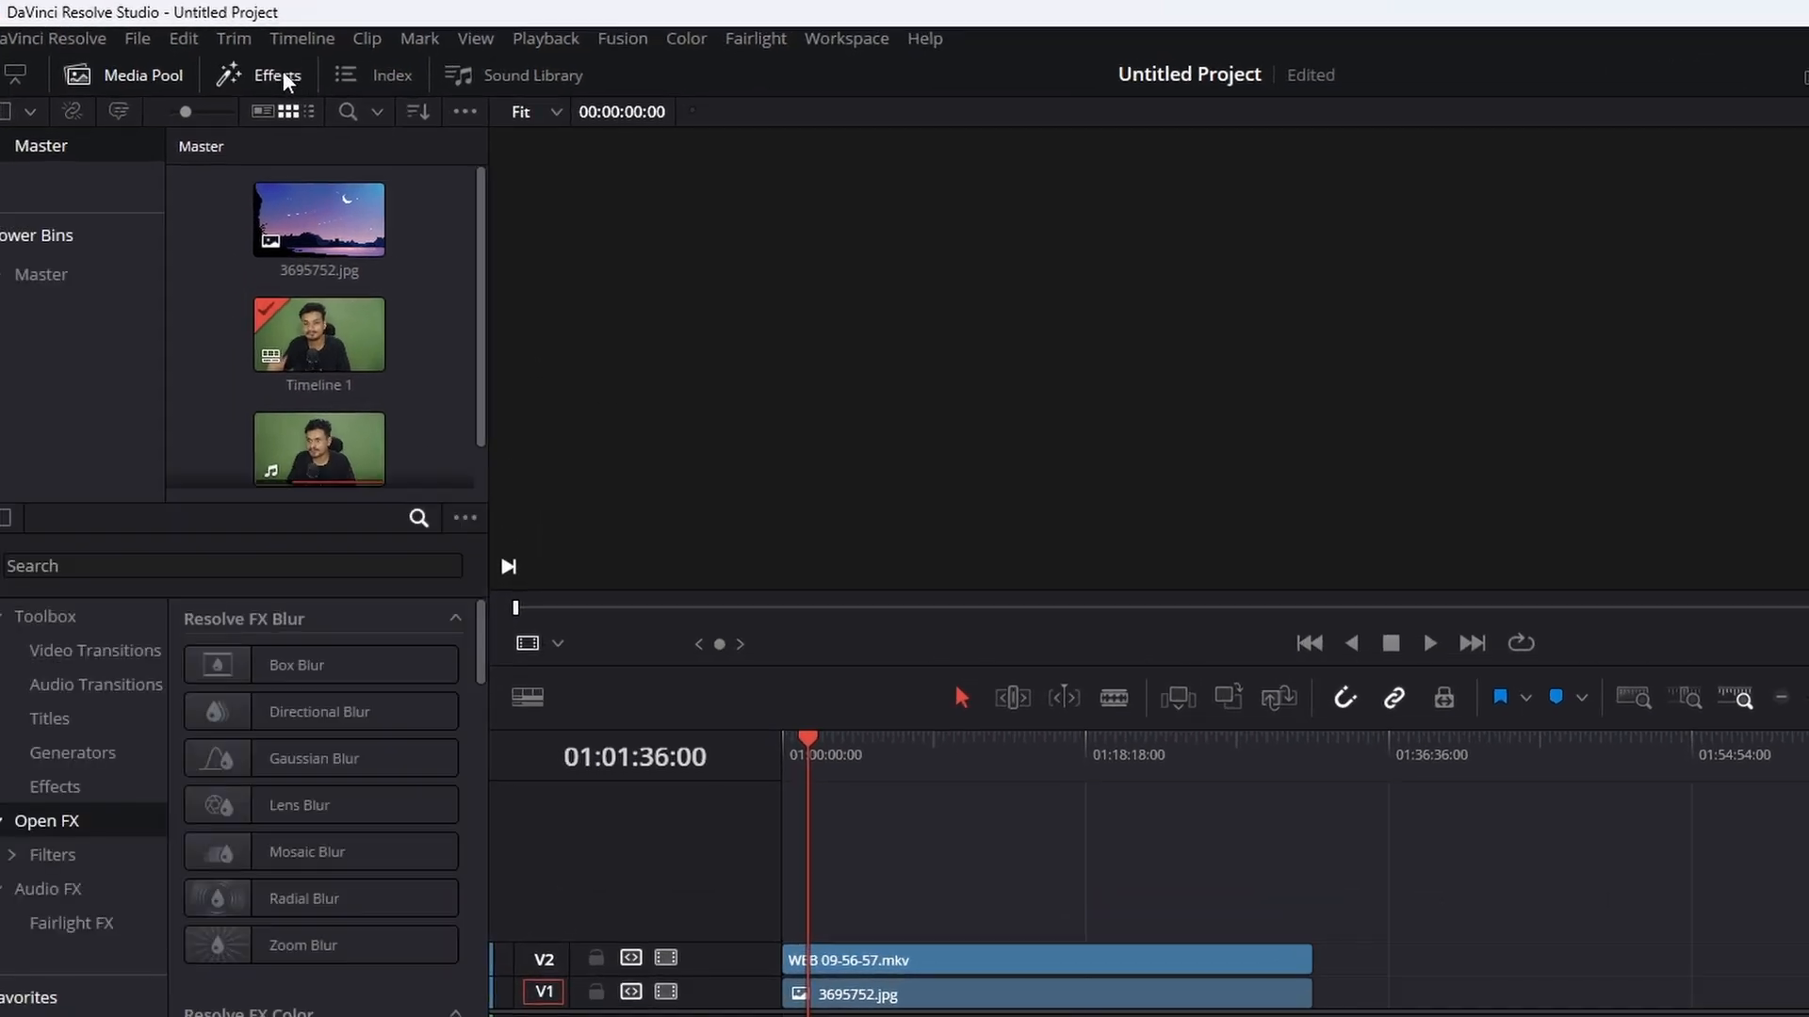
pyautogui.click(60, 618)
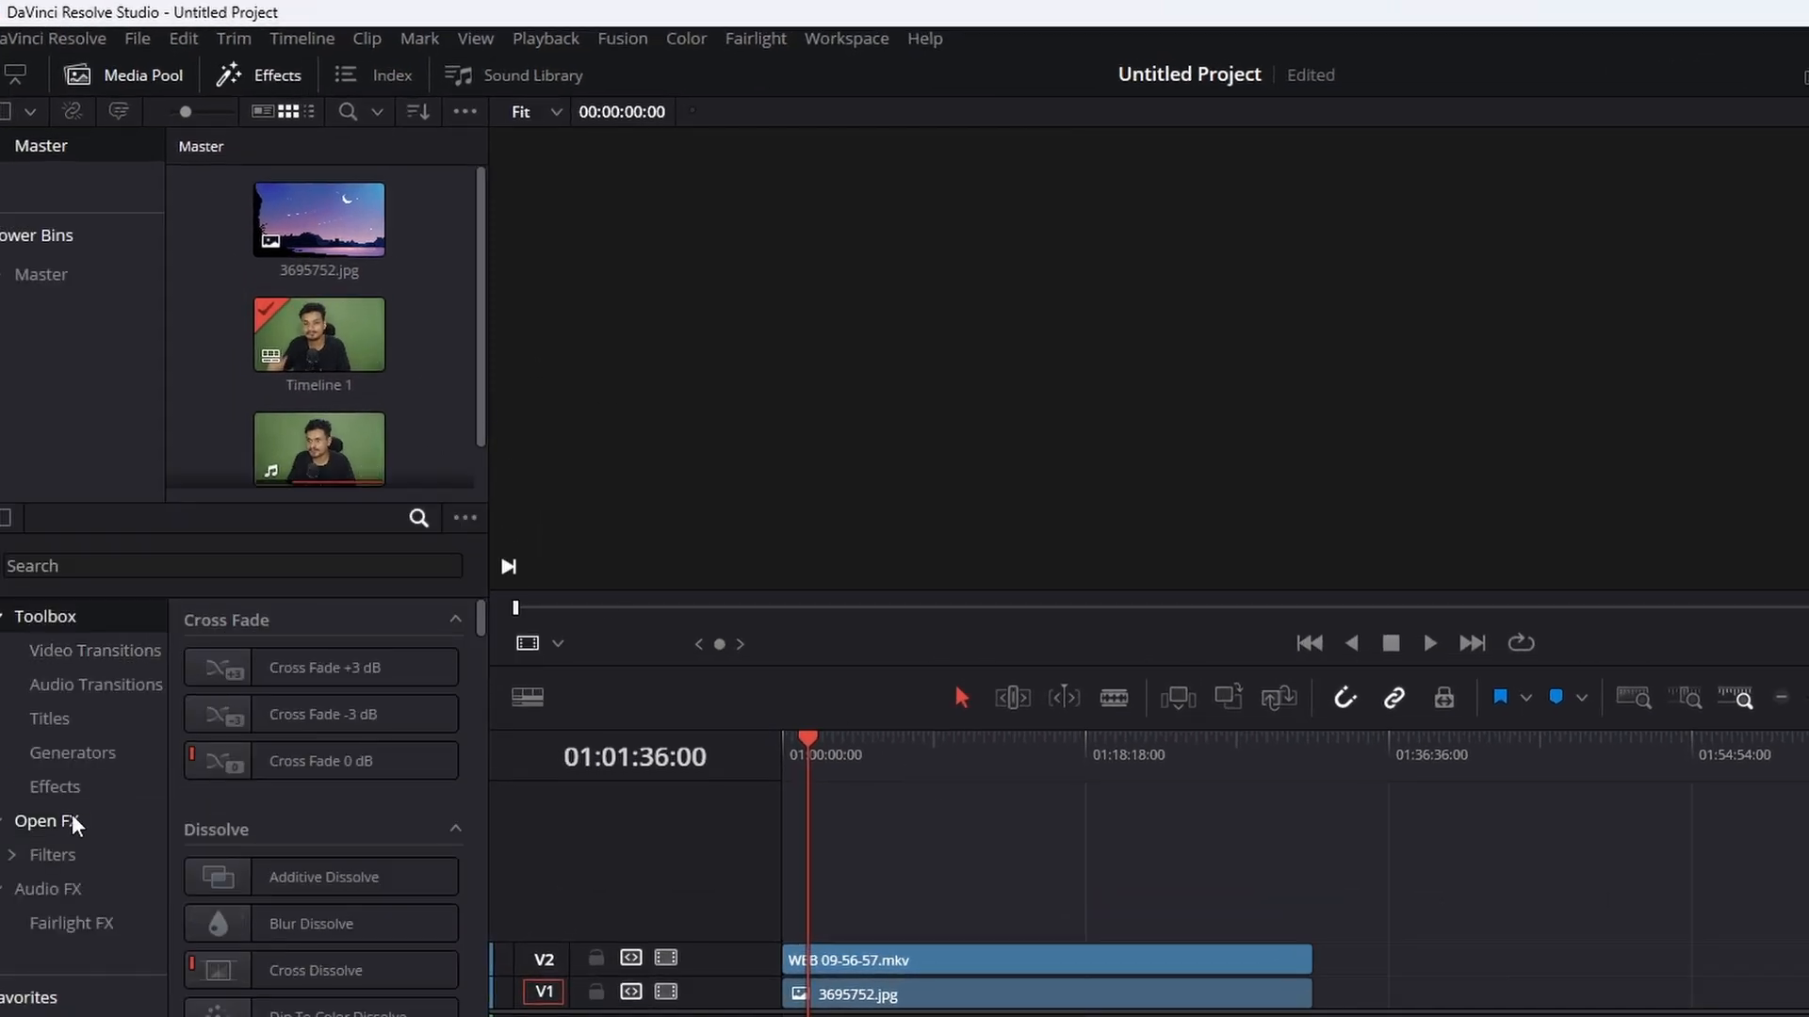
pyautogui.click(72, 822)
pyautogui.click(223, 567)
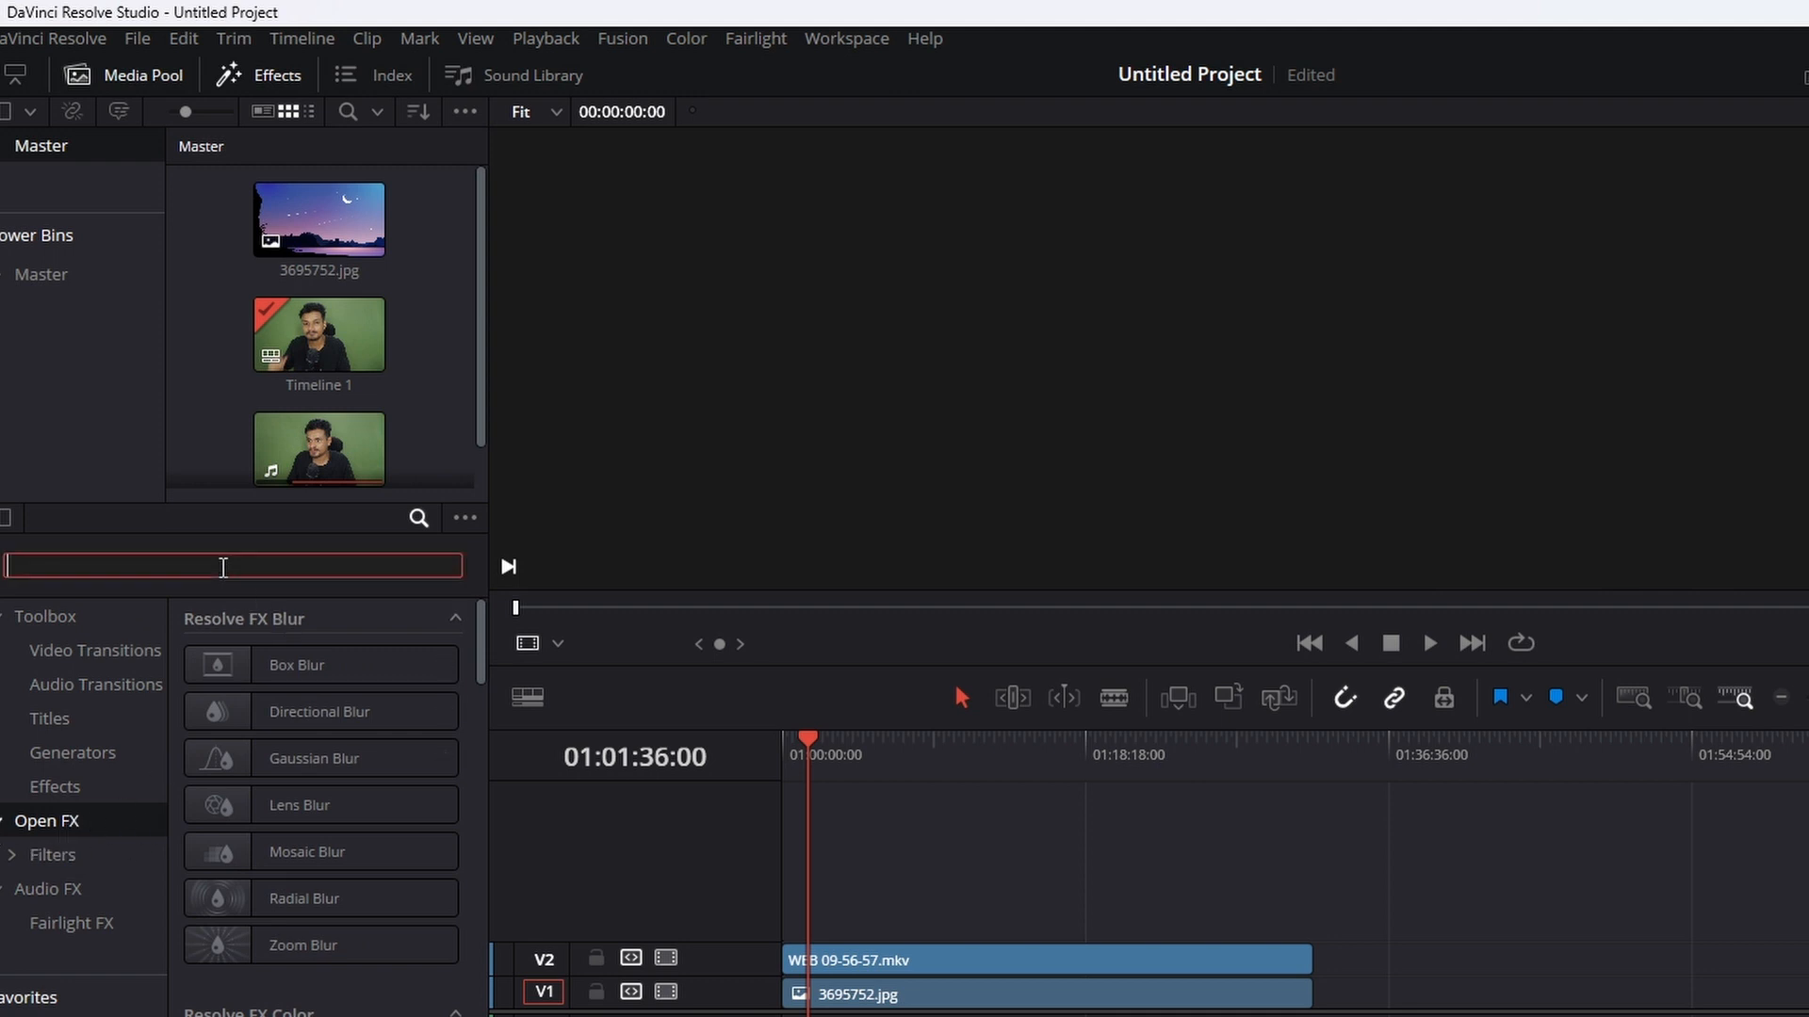
pyautogui.write('3d')
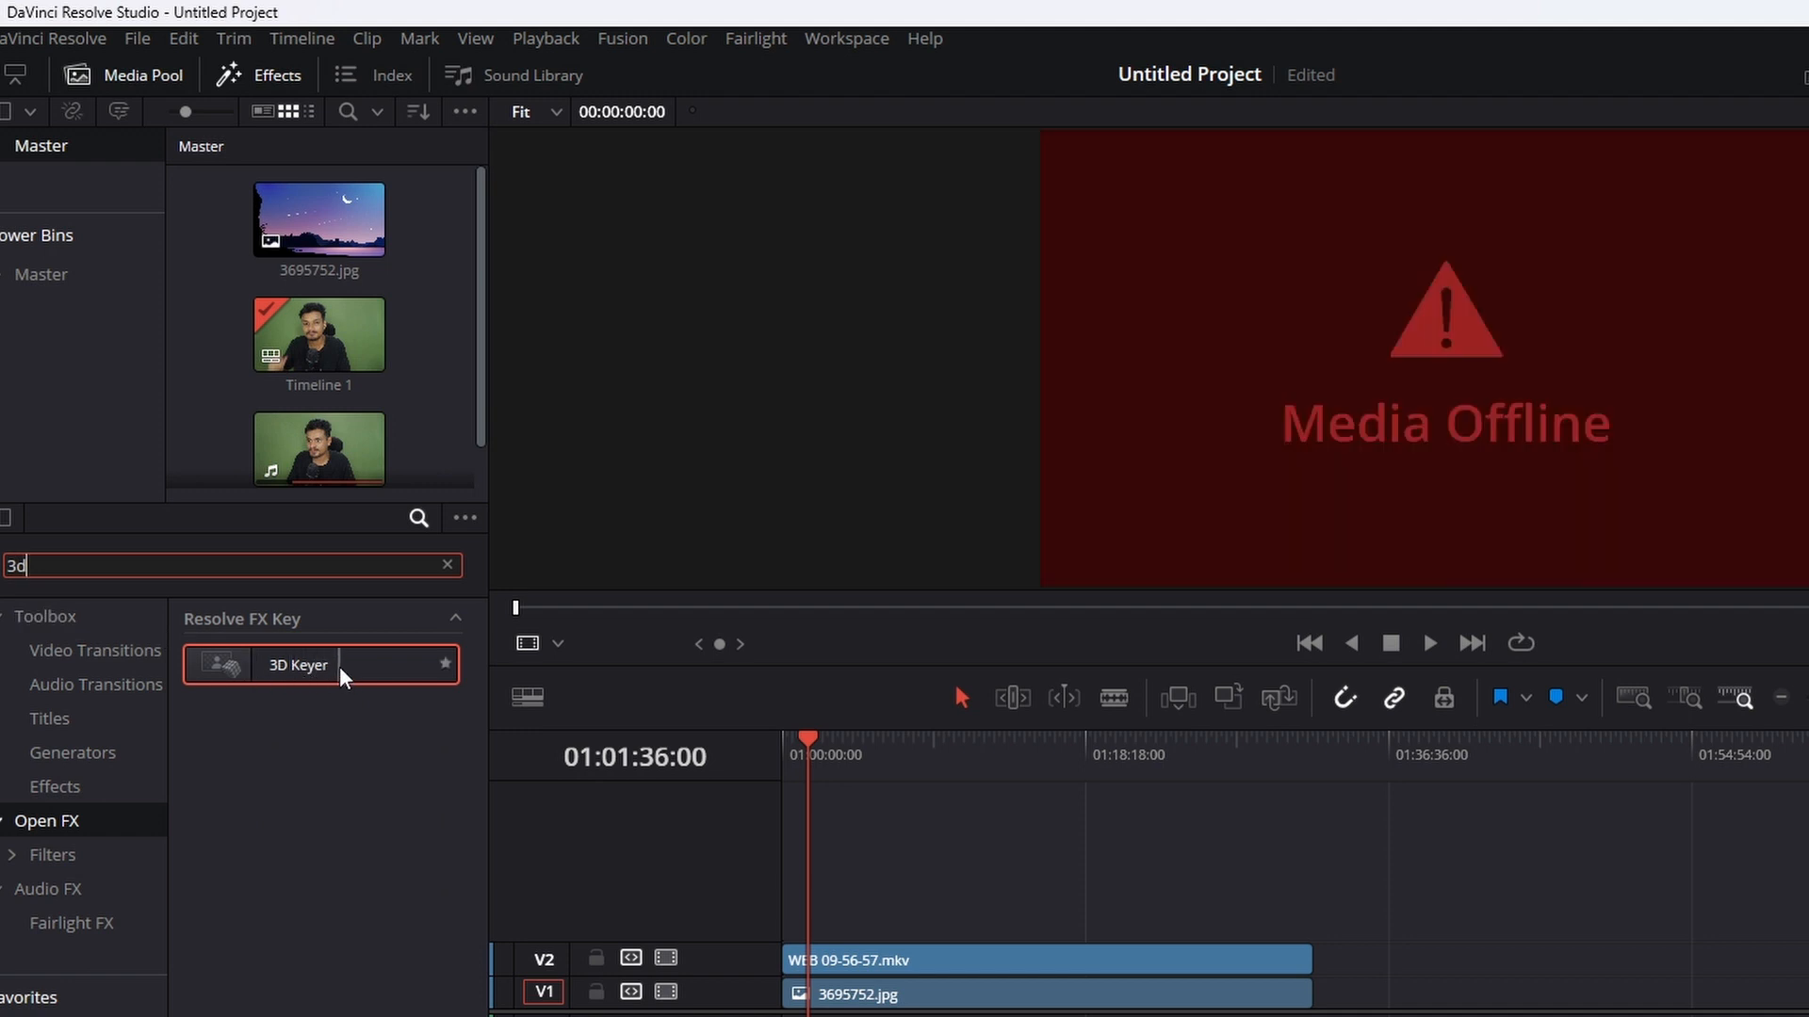
pyautogui.moveTo(290, 674); pyautogui.dragTo(919, 961)
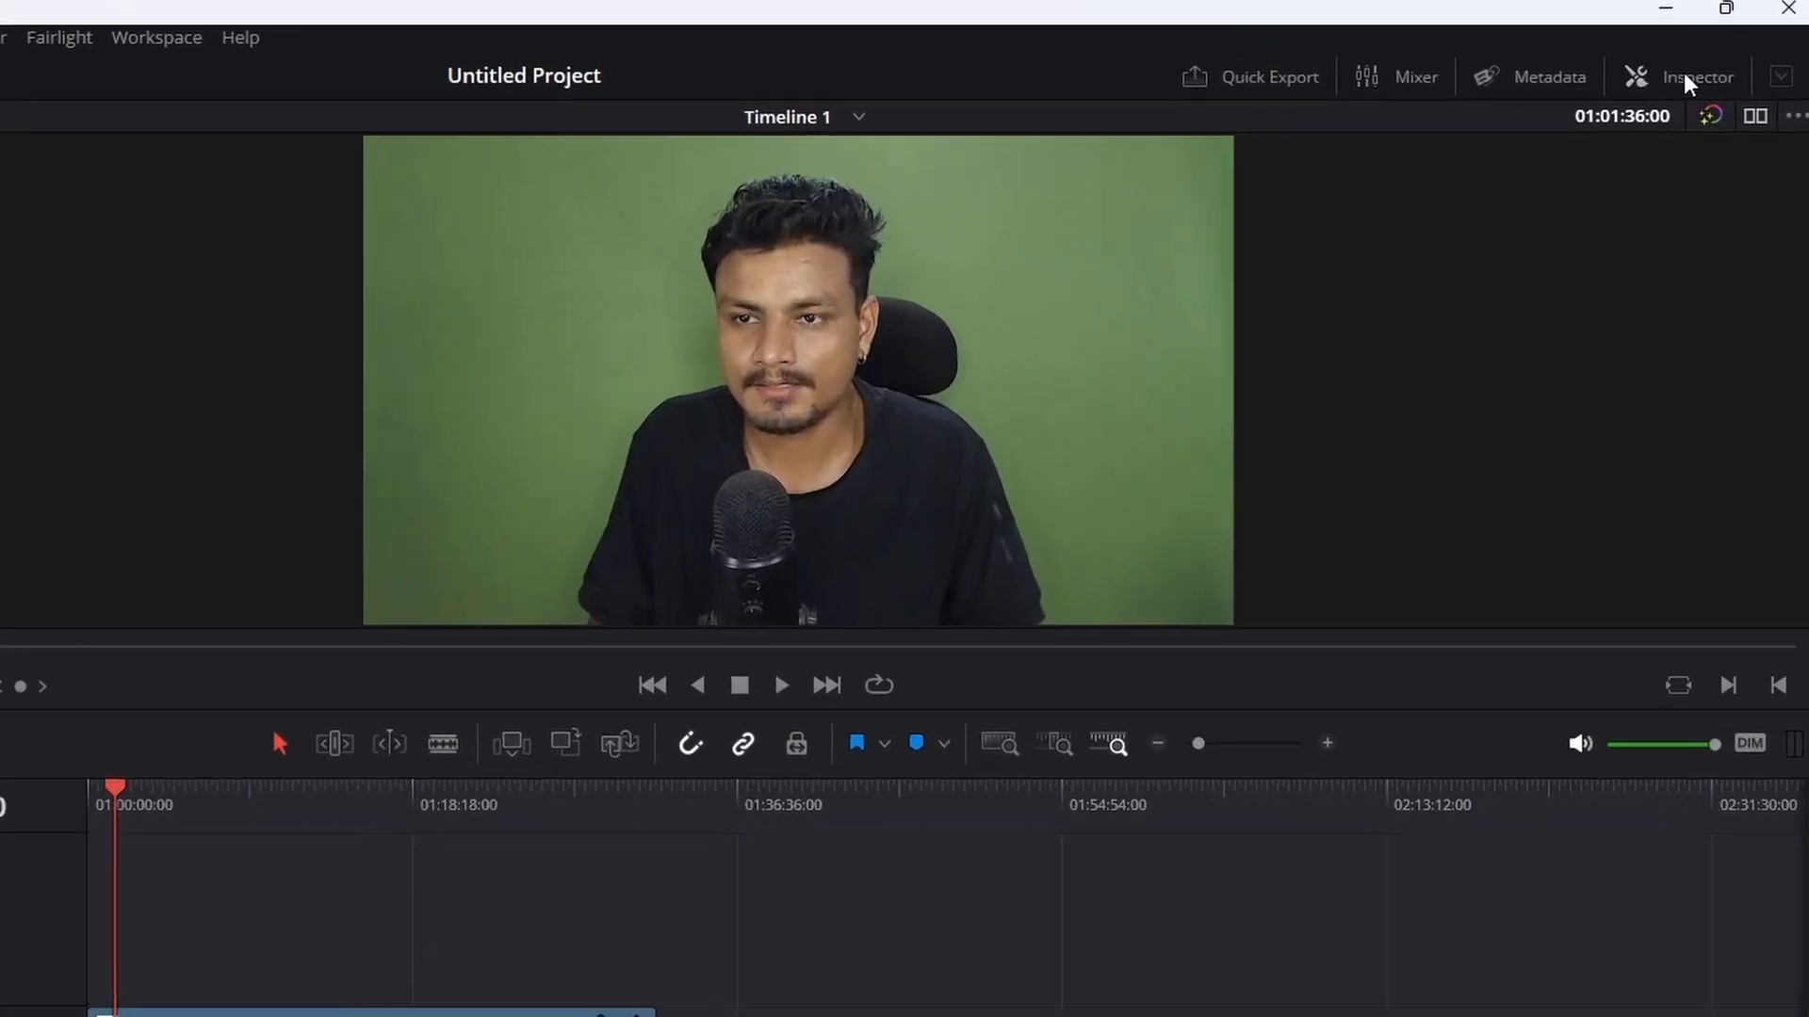
# - Open the clip's 3D Keyer settings in the Inspector and switch the effect off and back on
pyautogui.click(1681, 74)
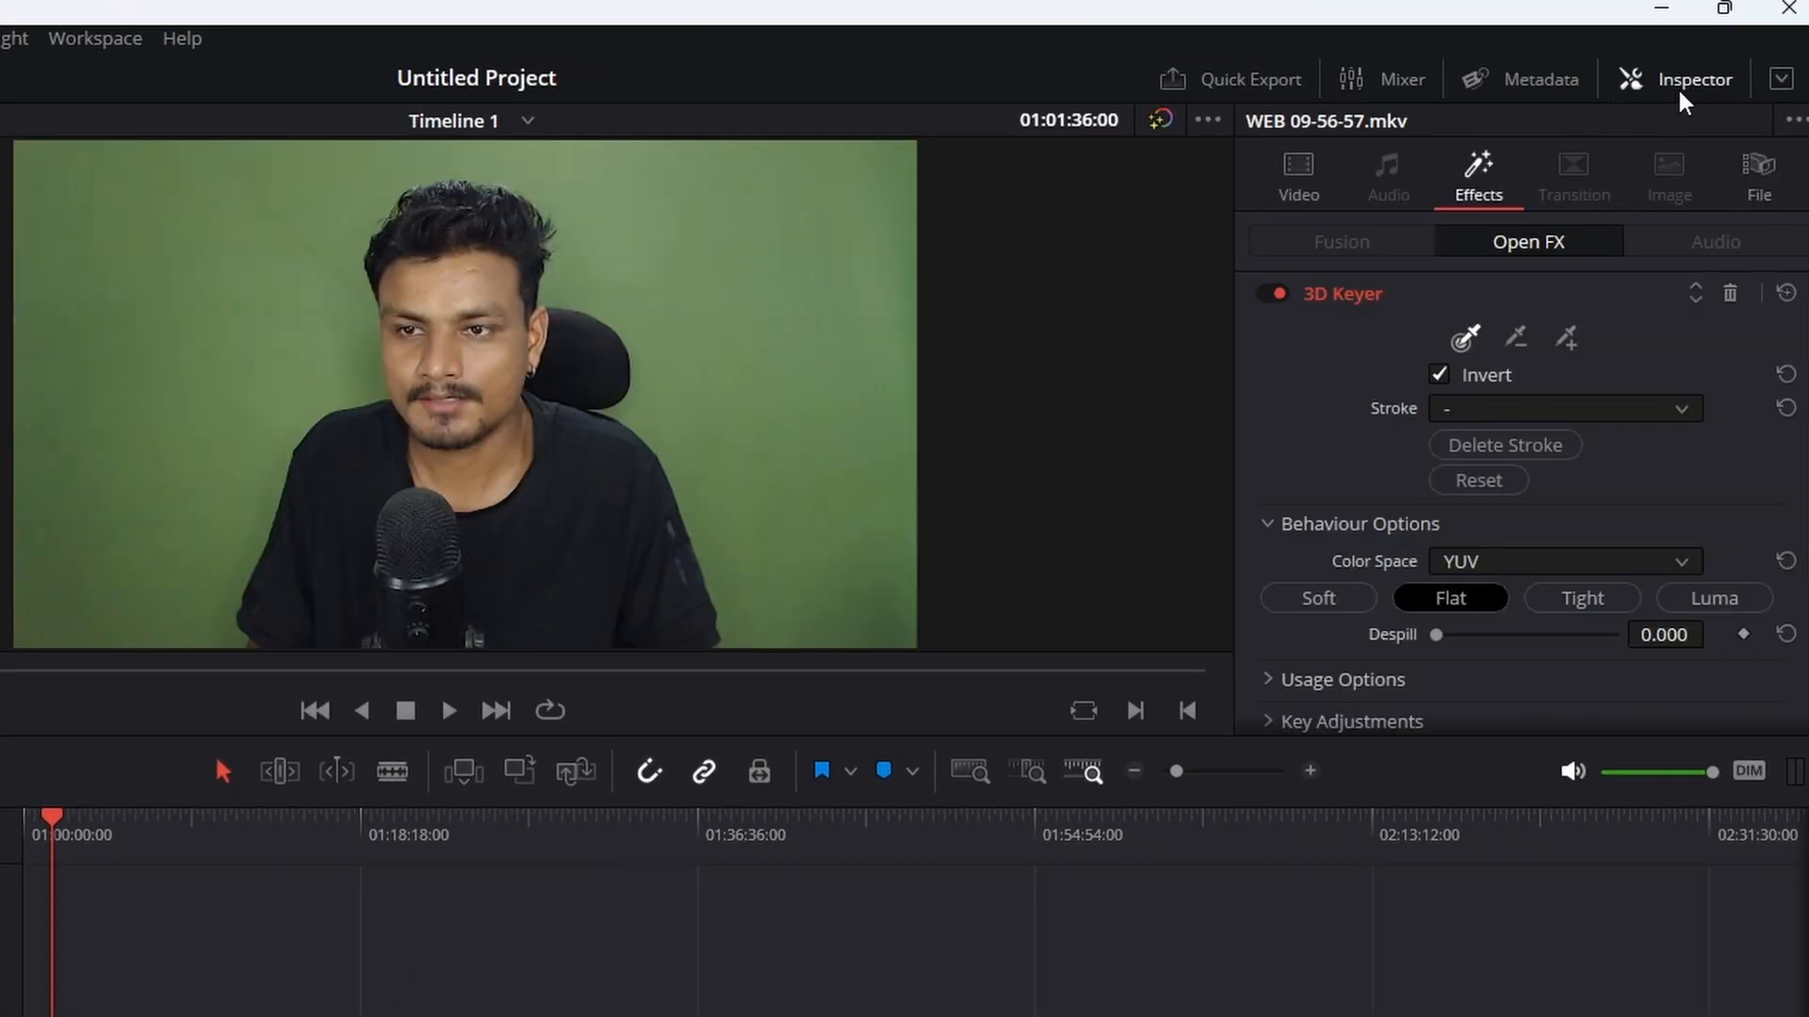
pyautogui.click(1300, 179)
pyautogui.click(1277, 291)
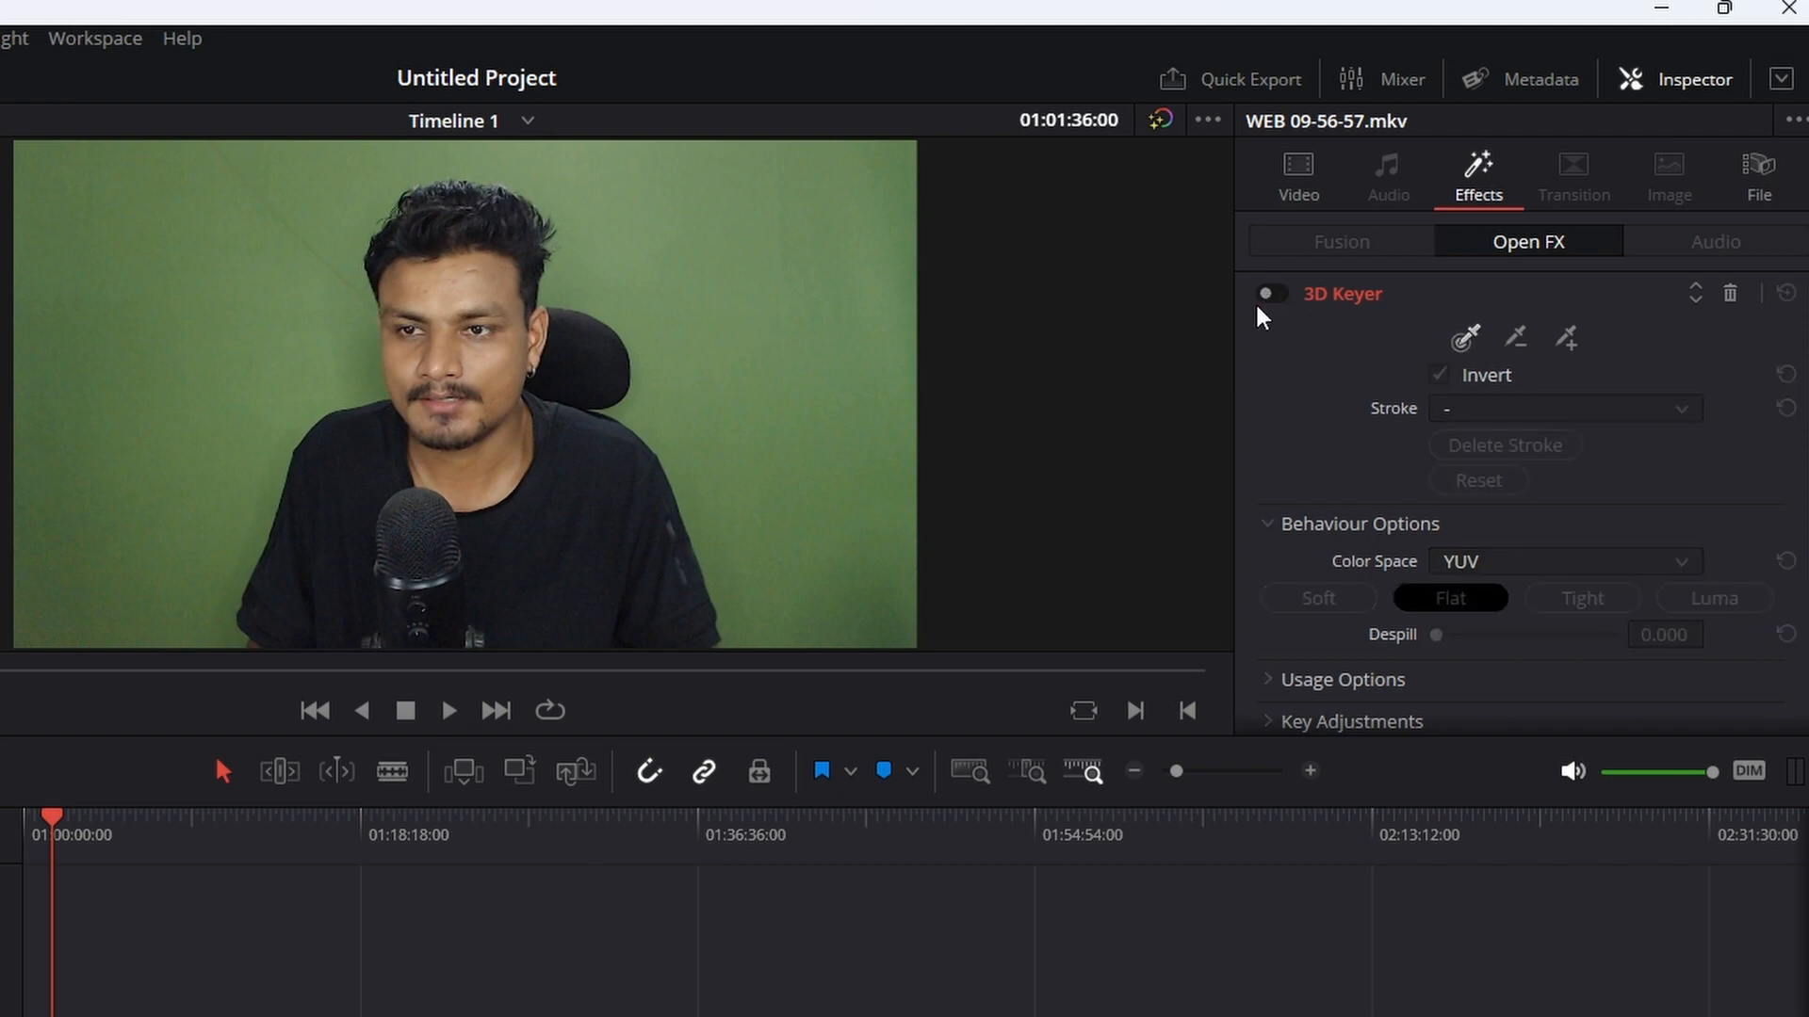
pyautogui.click(1277, 292)
# - Turn on the Open FX Overlay for the timeline viewer
pyautogui.scroll(-3, 1319, 452)
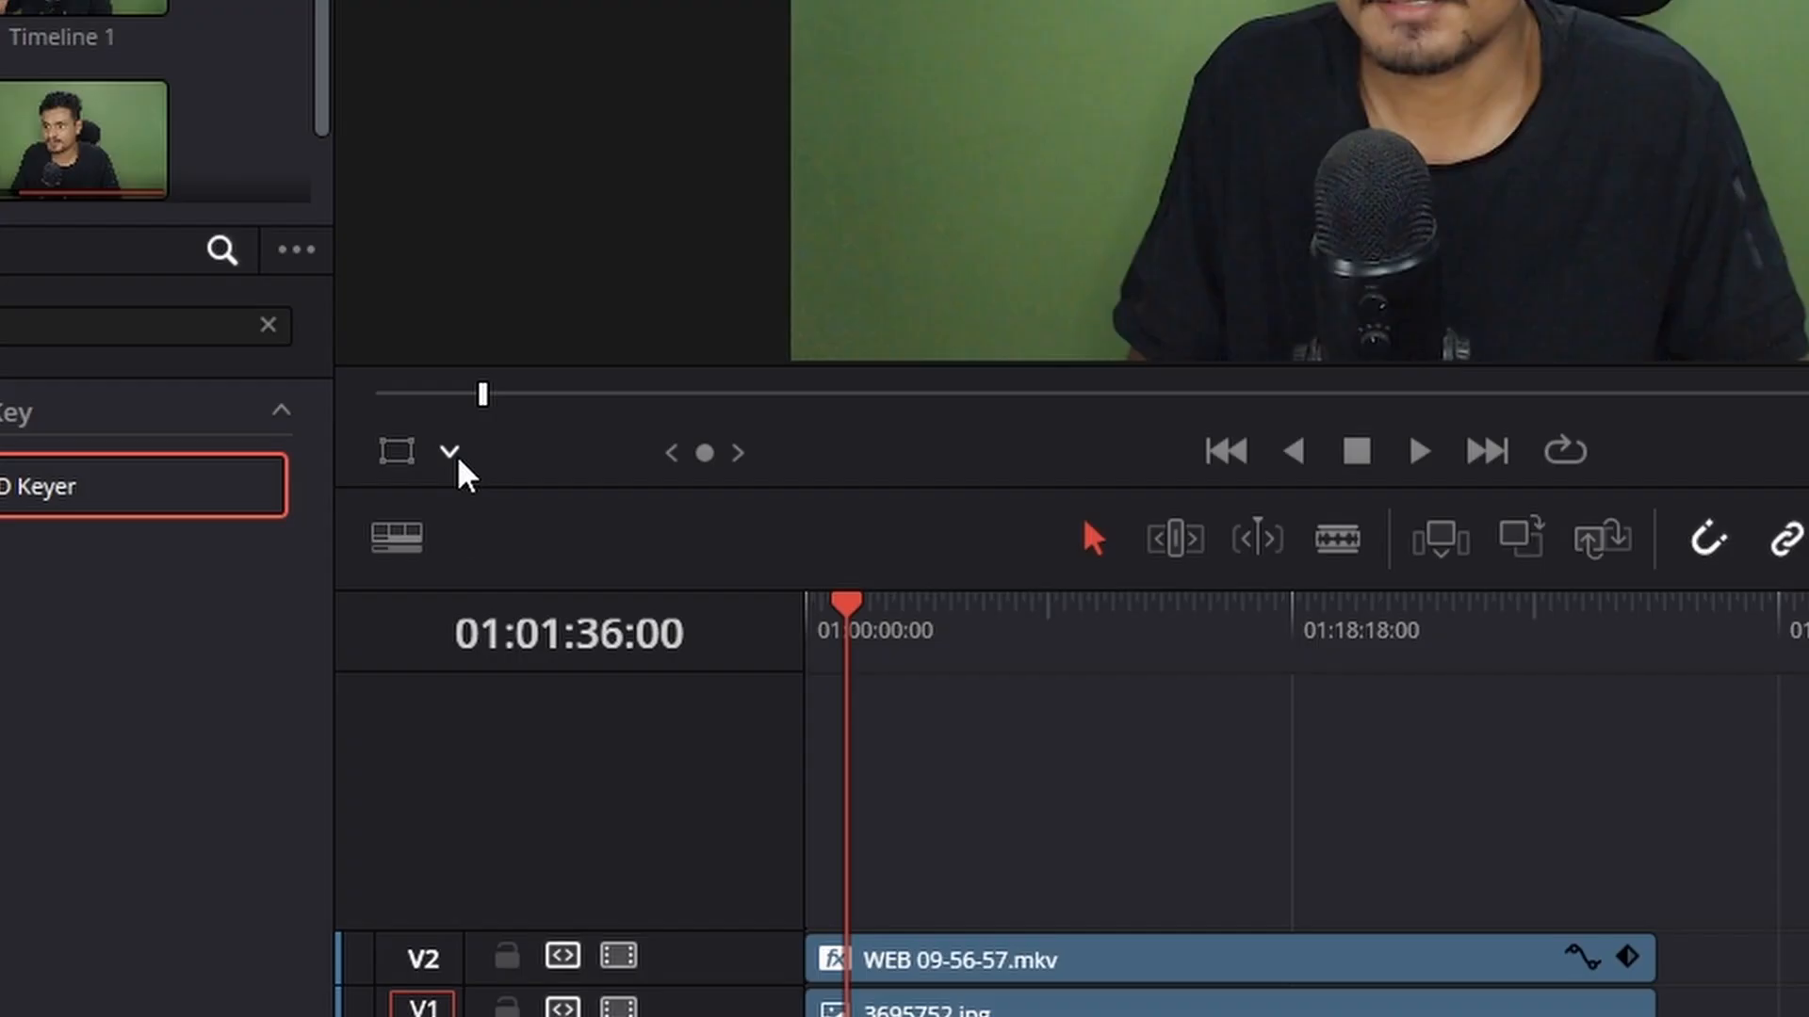
pyautogui.click(451, 454)
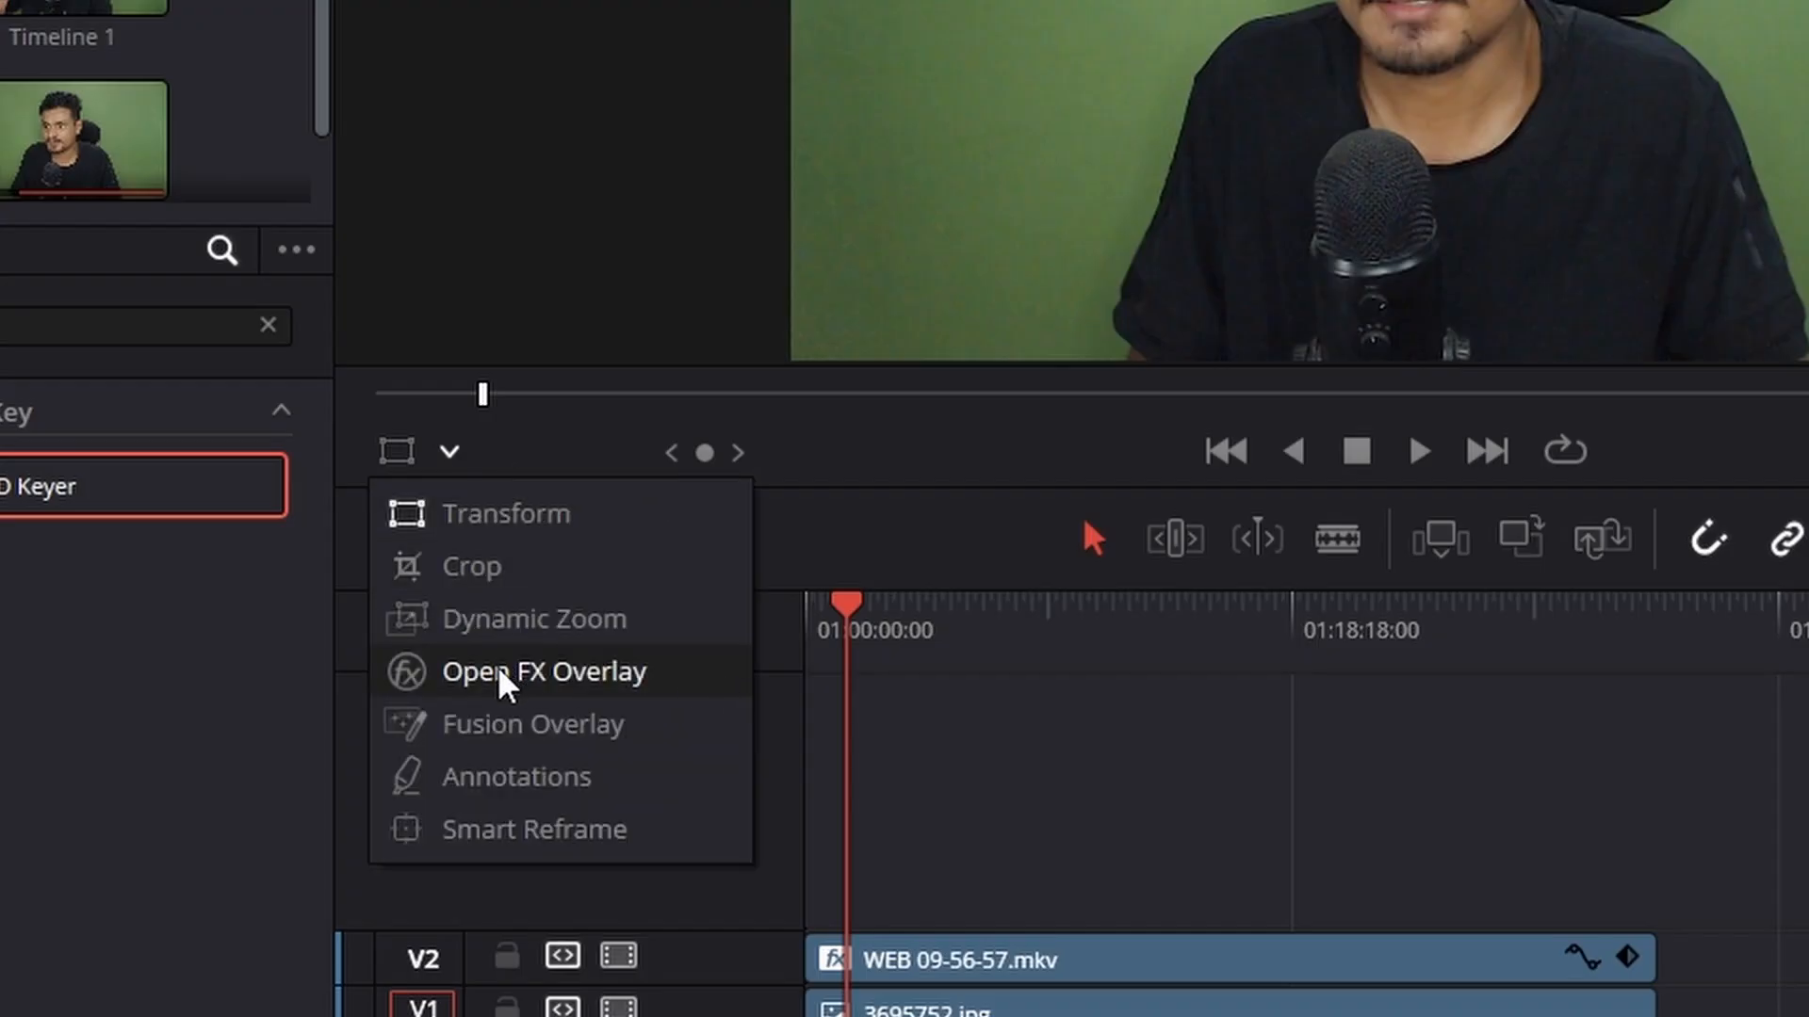
pyautogui.click(575, 685)
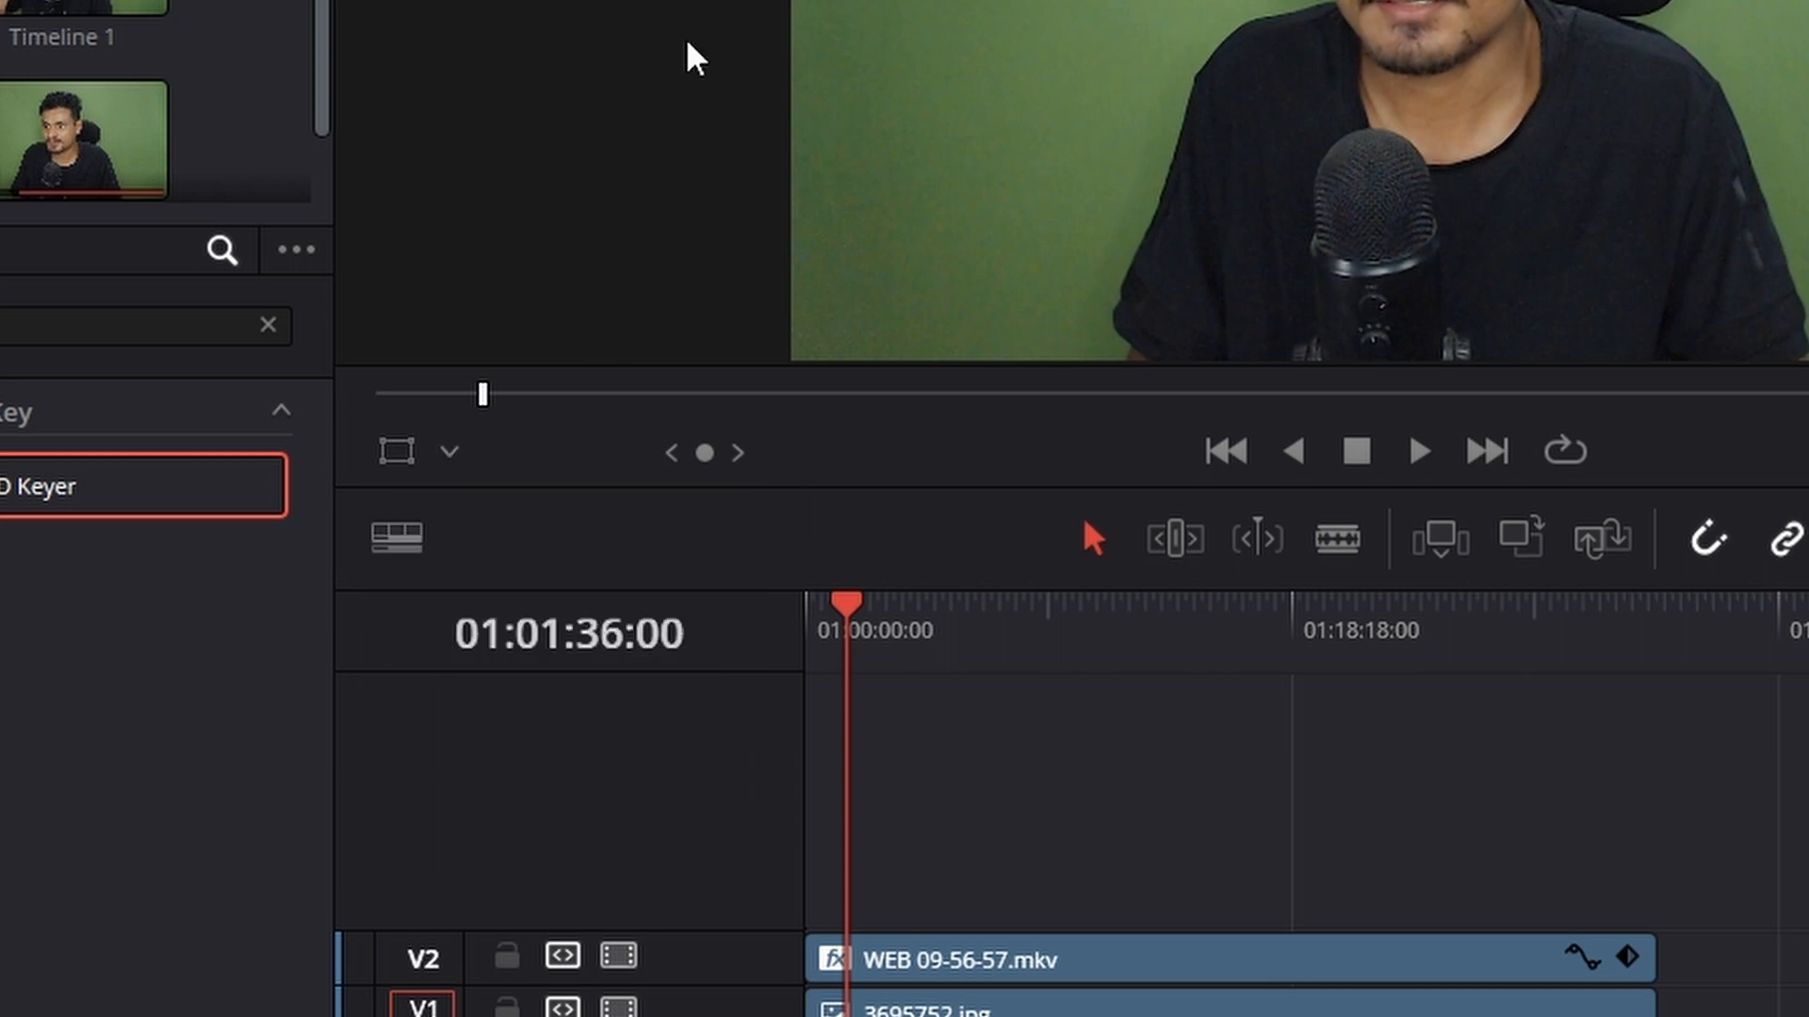
pyautogui.click(450, 454)
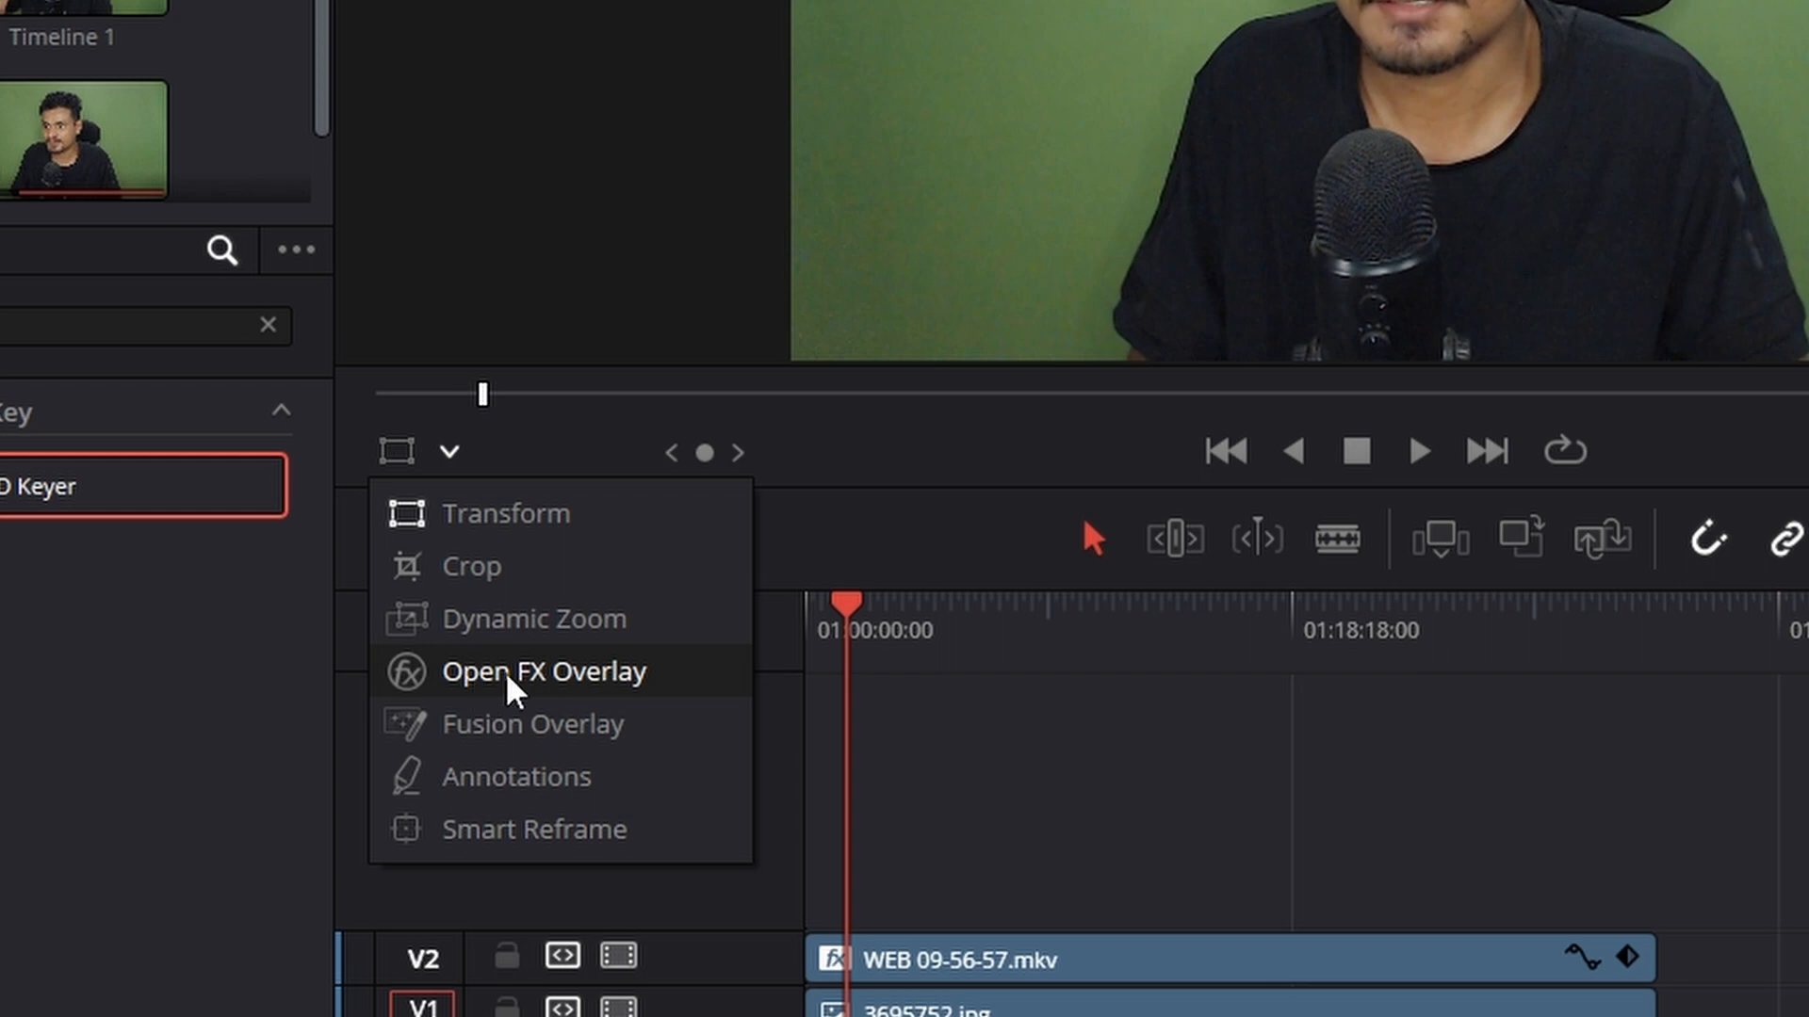
pyautogui.click(556, 688)
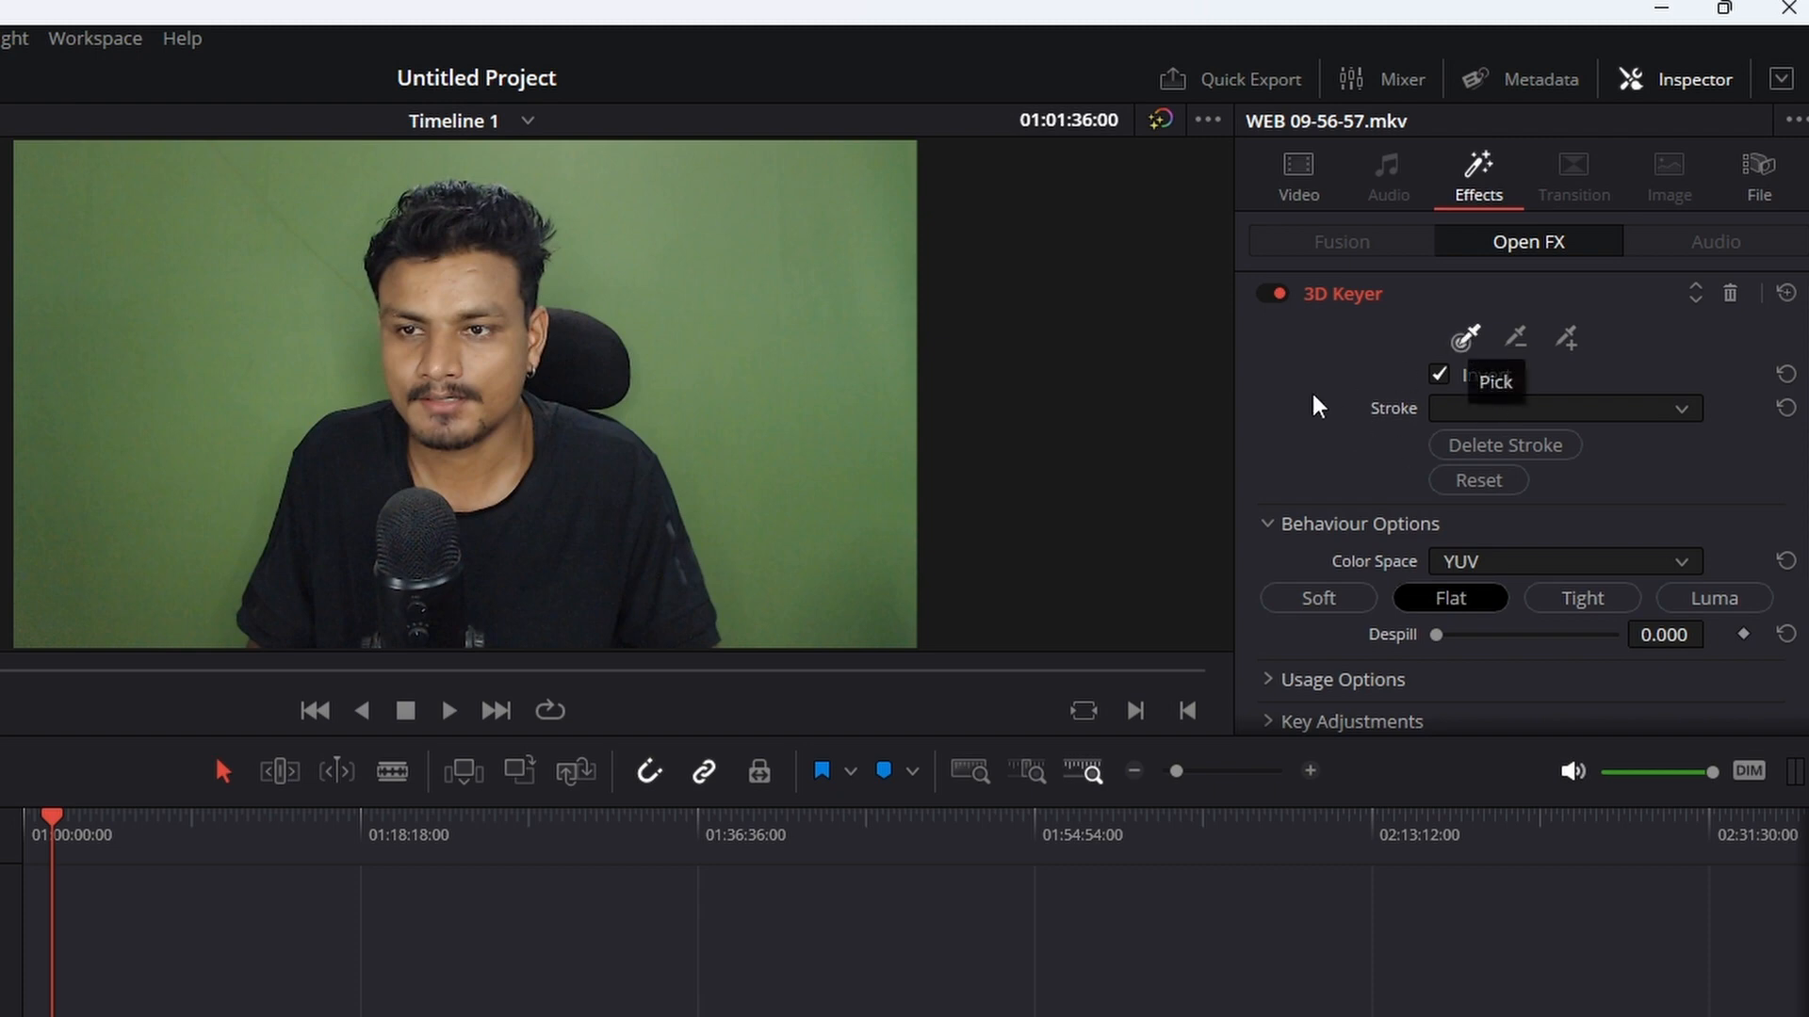
# - Look through the 3D Keyer's settings and expand its Usage Options
pyautogui.scroll(-1, 1380, 422)
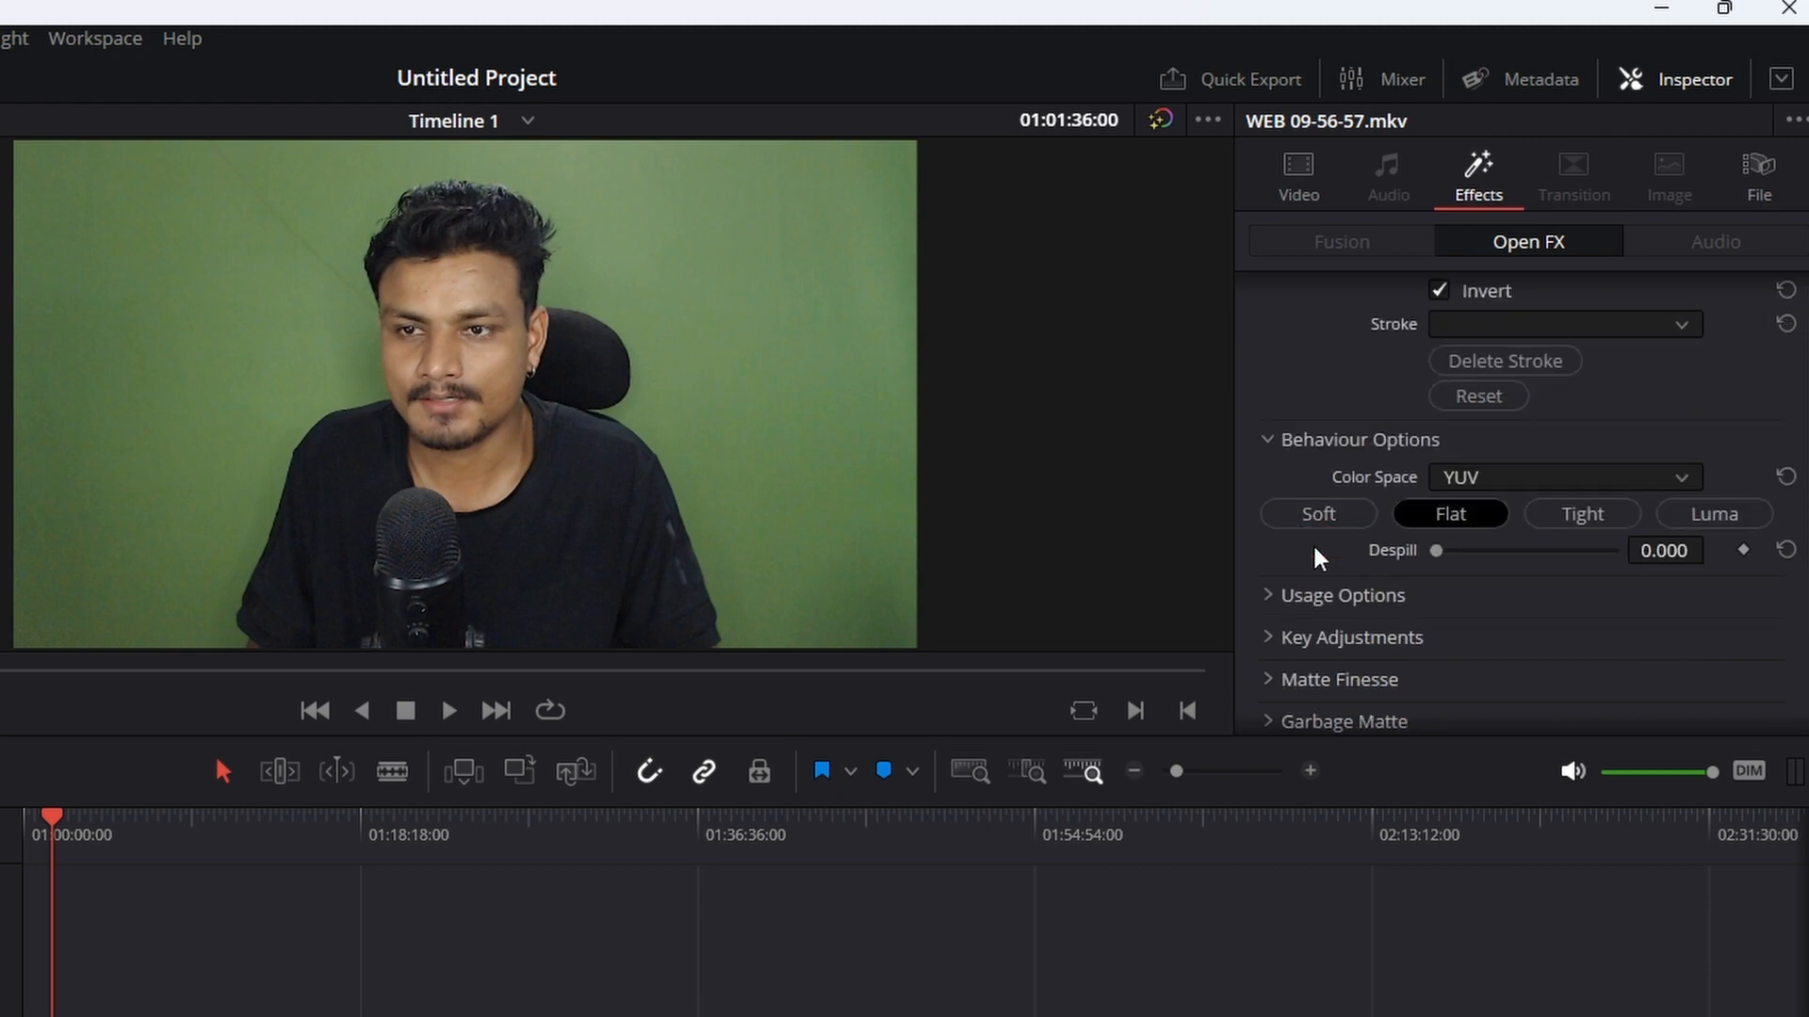
pyautogui.scroll(-1, 1317, 560)
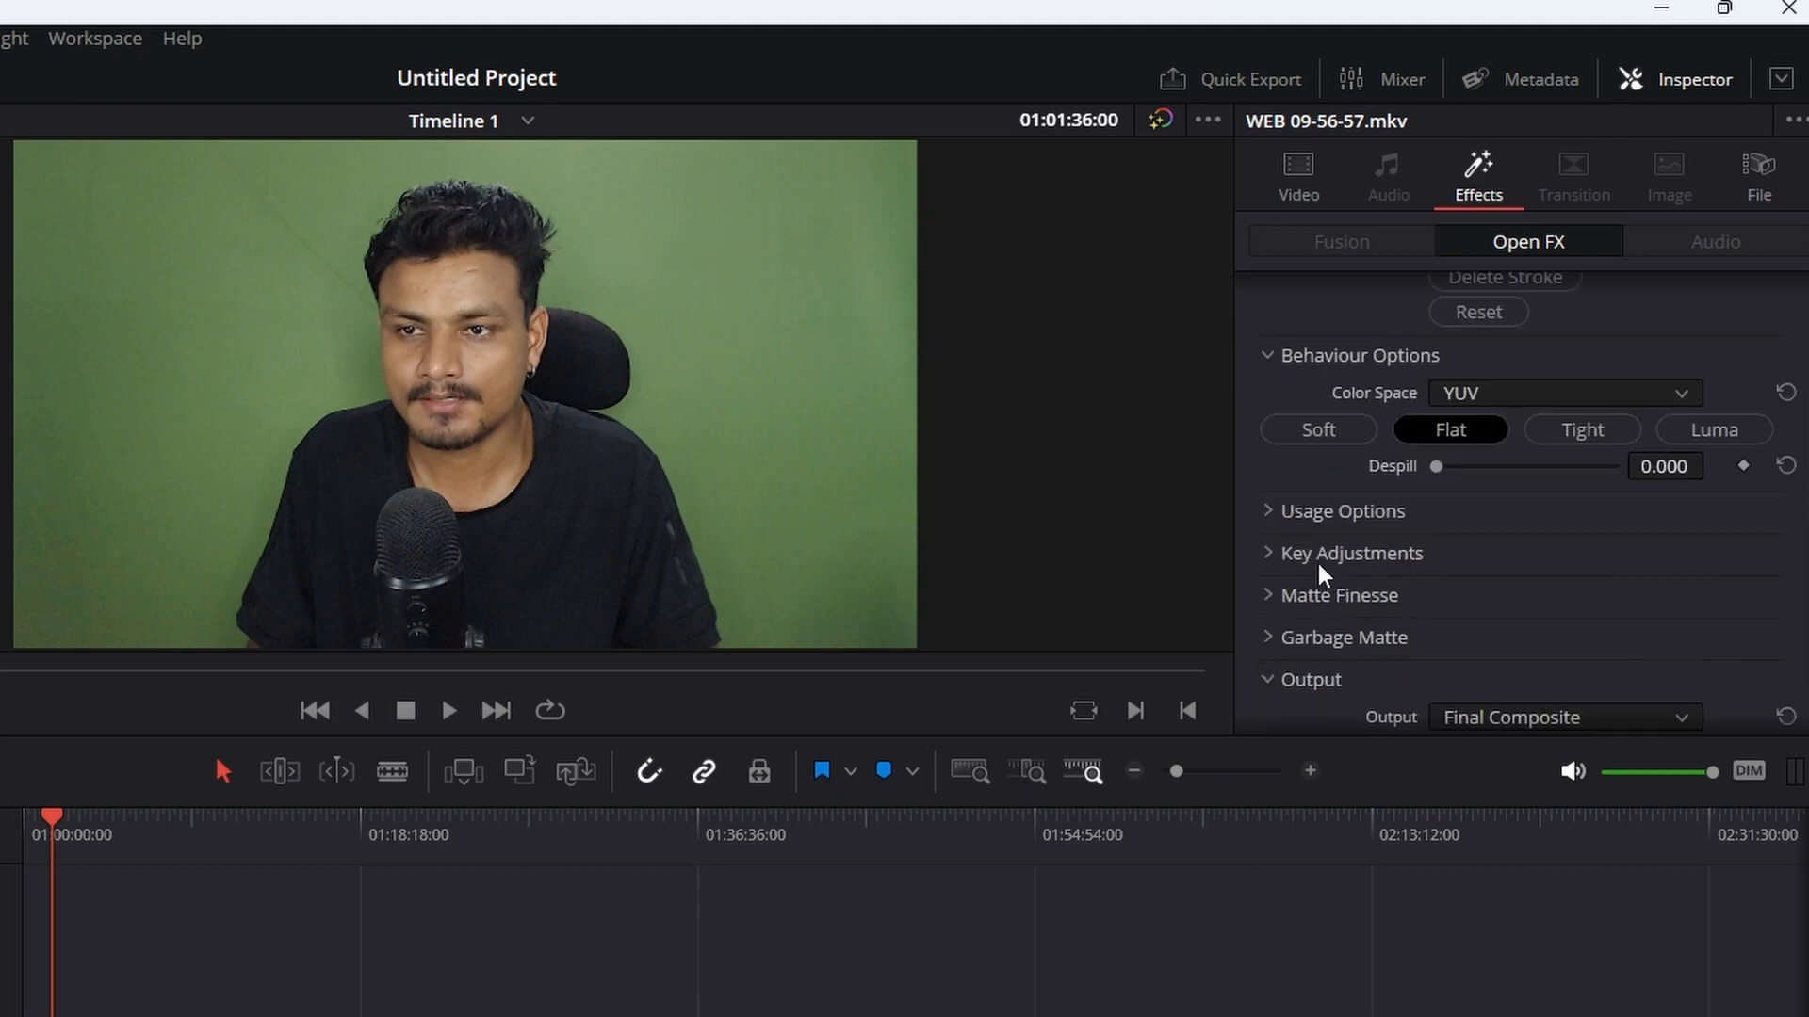
pyautogui.click(1292, 509)
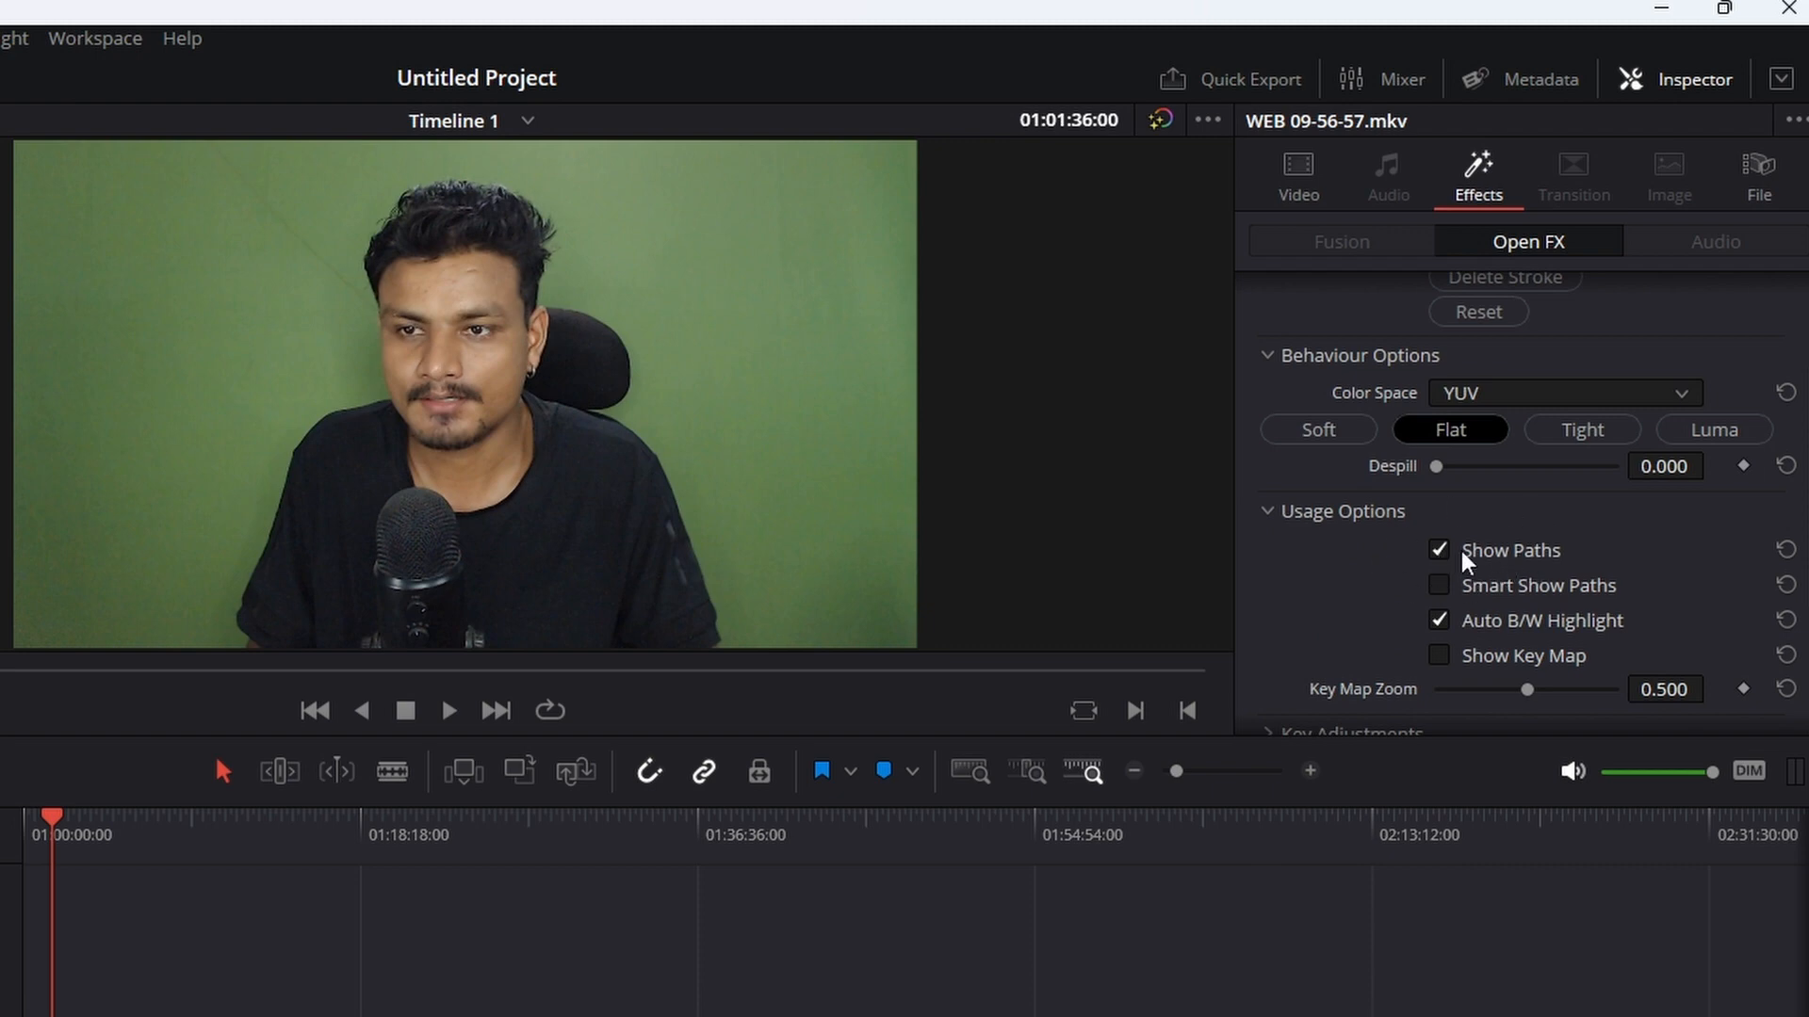
pyautogui.scroll(3, 1377, 569)
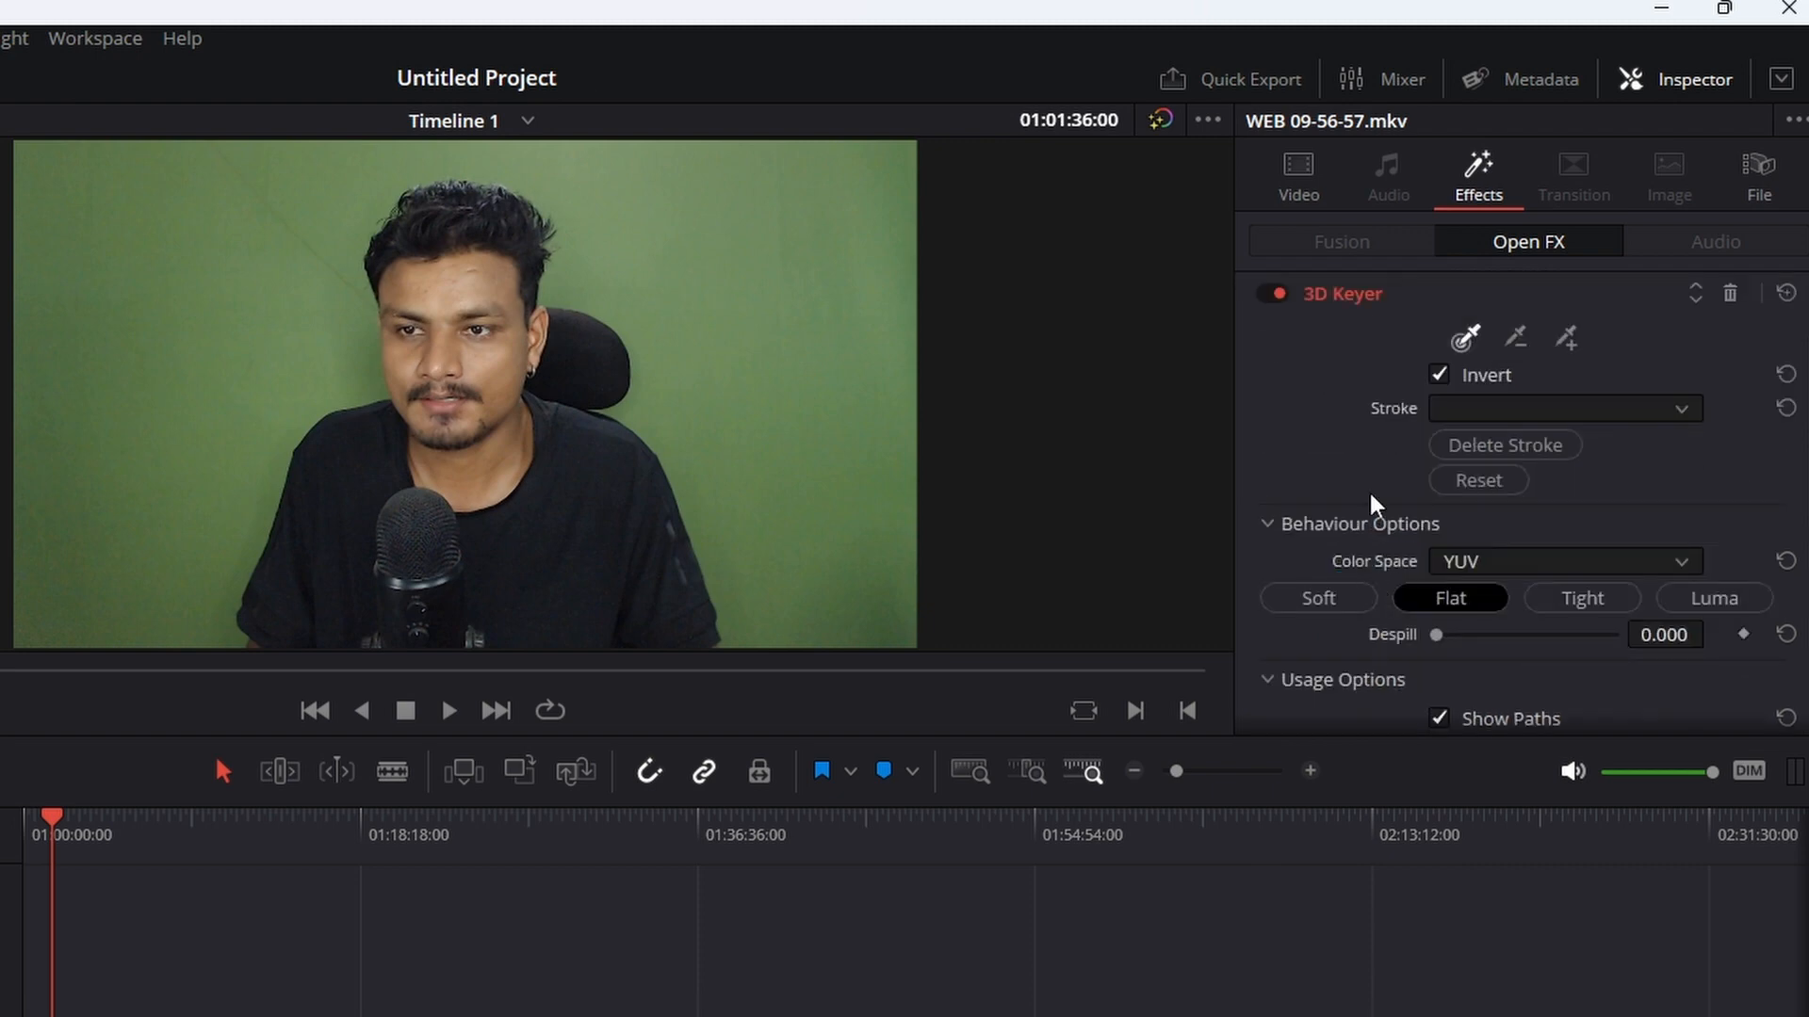
# - Sample the green background with the 3D Keyer's Pick tool, drawing several strokes around the subject on all sides
pyautogui.click(1464, 345)
pyautogui.moveTo(790, 369); pyautogui.dragTo(783, 361)
pyautogui.moveTo(840, 563)
pyautogui.mouseDown()
pyautogui.moveTo(868, 649)
pyautogui.moveTo(870, 578)
pyautogui.moveTo(692, 199)
pyautogui.moveTo(576, 169)
pyautogui.moveTo(382, 157)
pyautogui.moveTo(264, 225)
pyautogui.moveTo(190, 329)
pyautogui.moveTo(101, 389)
pyautogui.moveTo(31, 394)
pyautogui.moveTo(0, 435)
pyautogui.mouseUp()
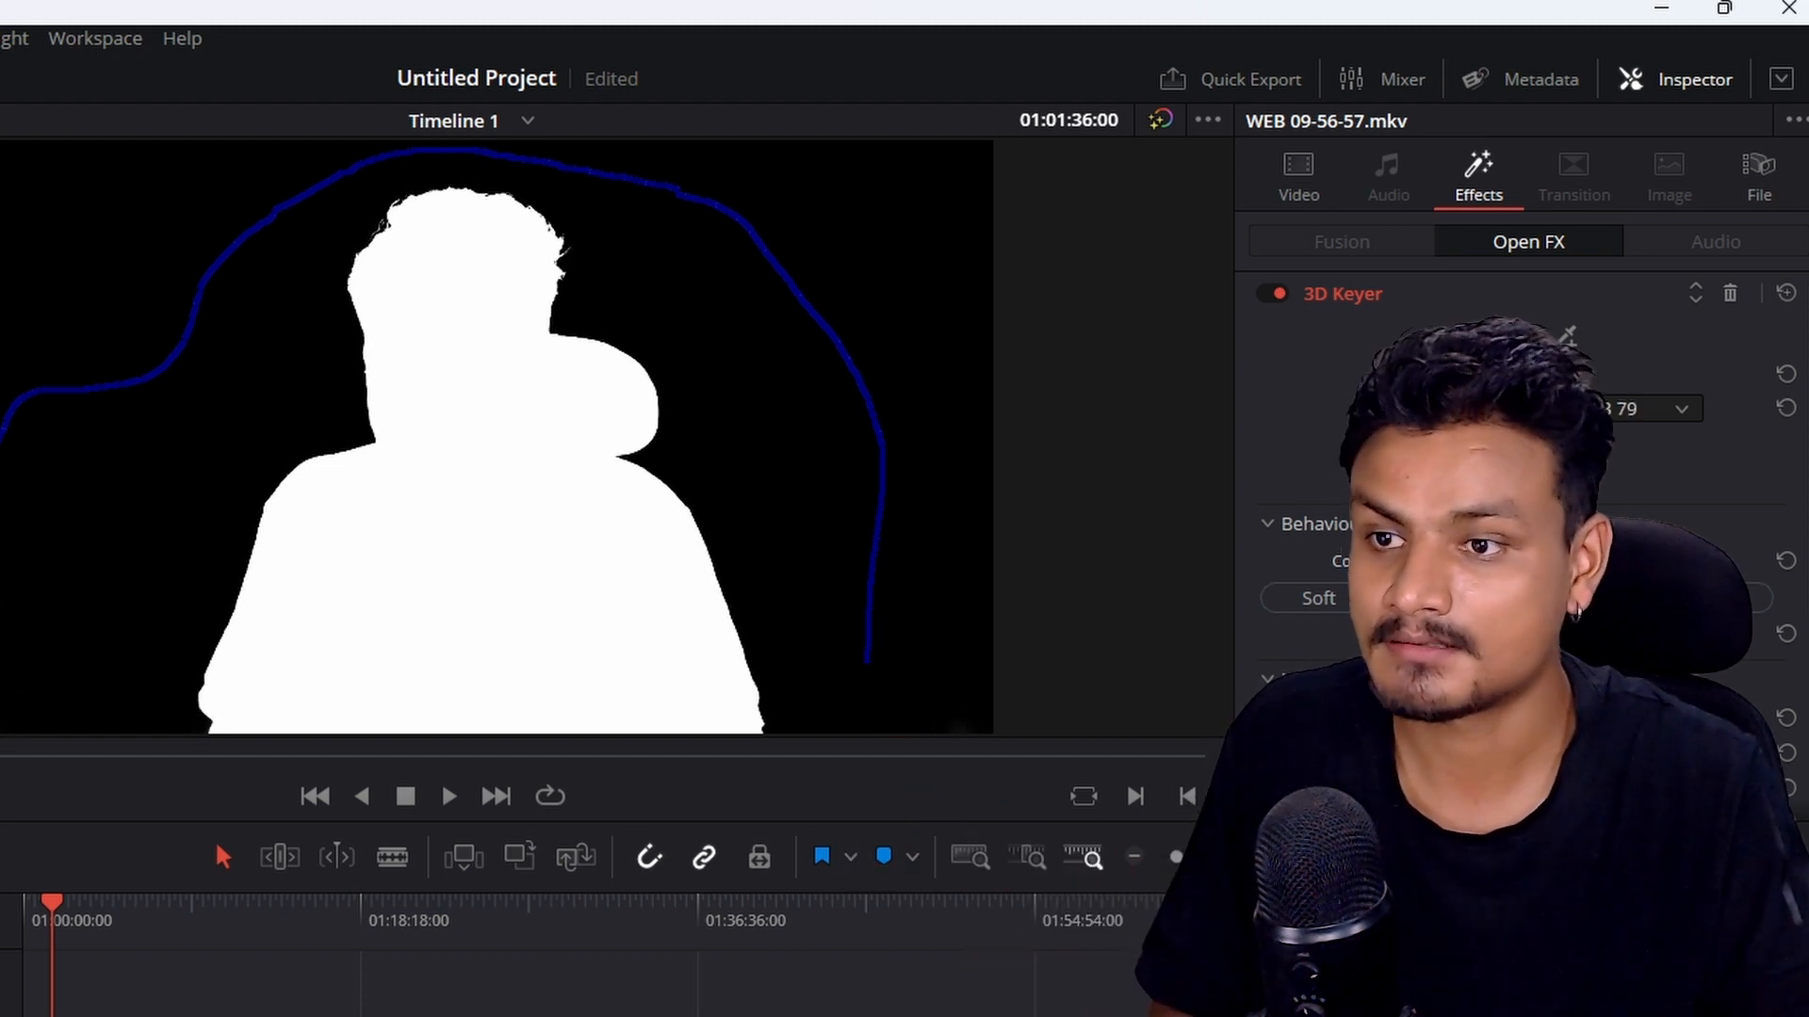
pyautogui.moveTo(4, 713)
pyautogui.mouseDown()
pyautogui.moveTo(97, 674)
pyautogui.moveTo(135, 530)
pyautogui.moveTo(83, 464)
pyautogui.moveTo(58, 343)
pyautogui.moveTo(114, 266)
pyautogui.moveTo(280, 203)
pyautogui.moveTo(565, 183)
pyautogui.moveTo(683, 199)
pyautogui.moveTo(735, 269)
pyautogui.moveTo(959, 331)
pyautogui.moveTo(932, 461)
pyautogui.moveTo(837, 579)
pyautogui.moveTo(918, 674)
pyautogui.moveTo(856, 709)
pyautogui.moveTo(807, 593)
pyautogui.moveTo(789, 458)
pyautogui.mouseUp()
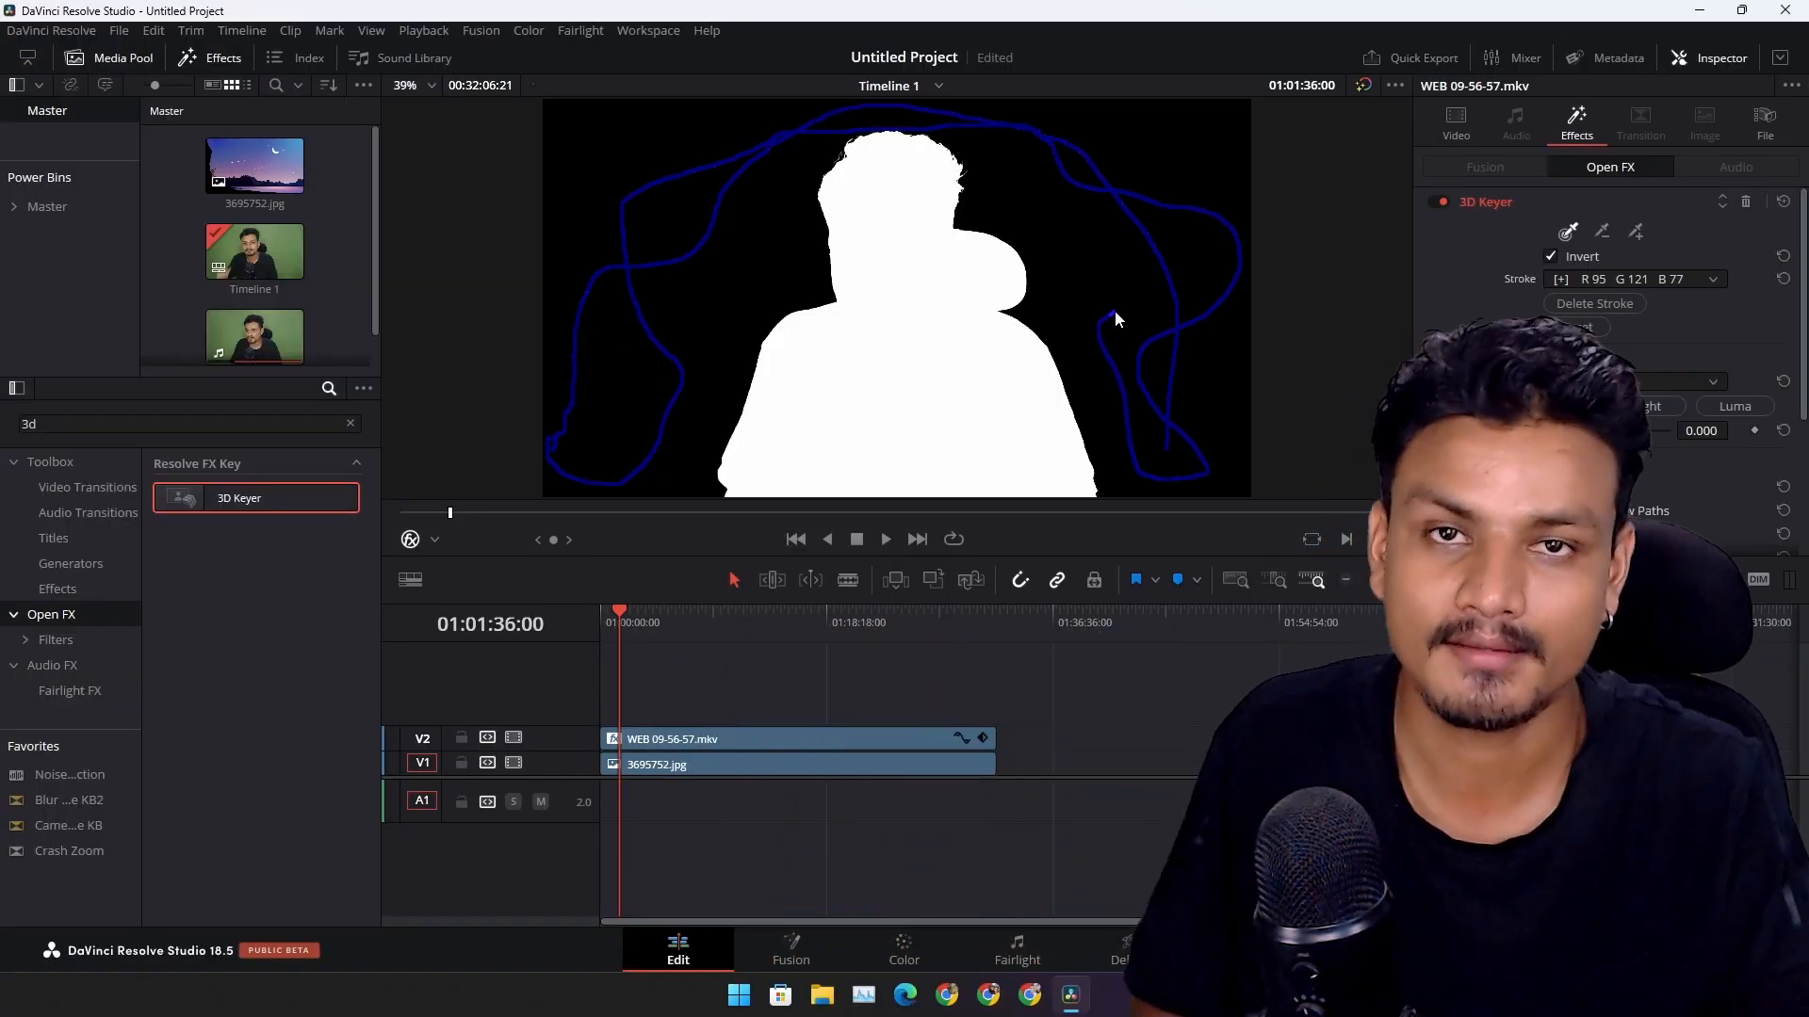
pyautogui.moveTo(1116, 311)
pyautogui.mouseDown()
pyautogui.moveTo(580, 245)
pyautogui.moveTo(615, 240)
pyautogui.moveTo(684, 296)
pyautogui.mouseUp()
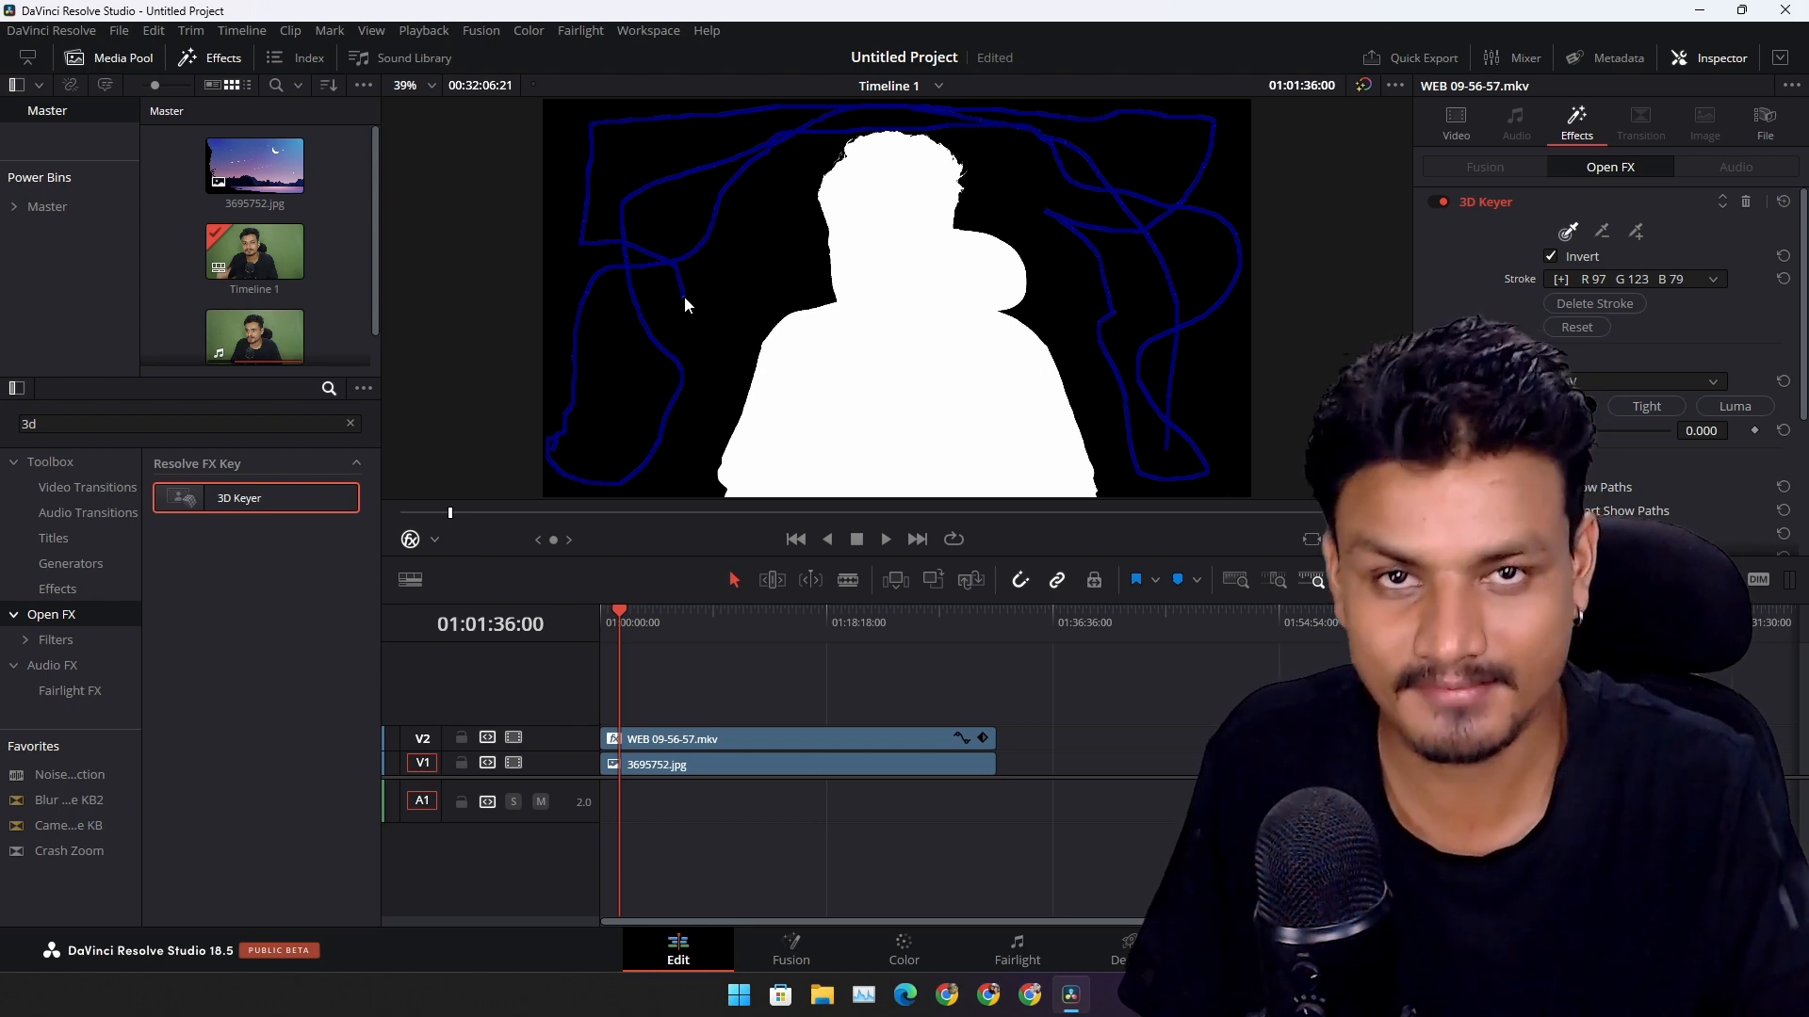
pyautogui.moveTo(684, 296); pyautogui.dragTo(684, 296)
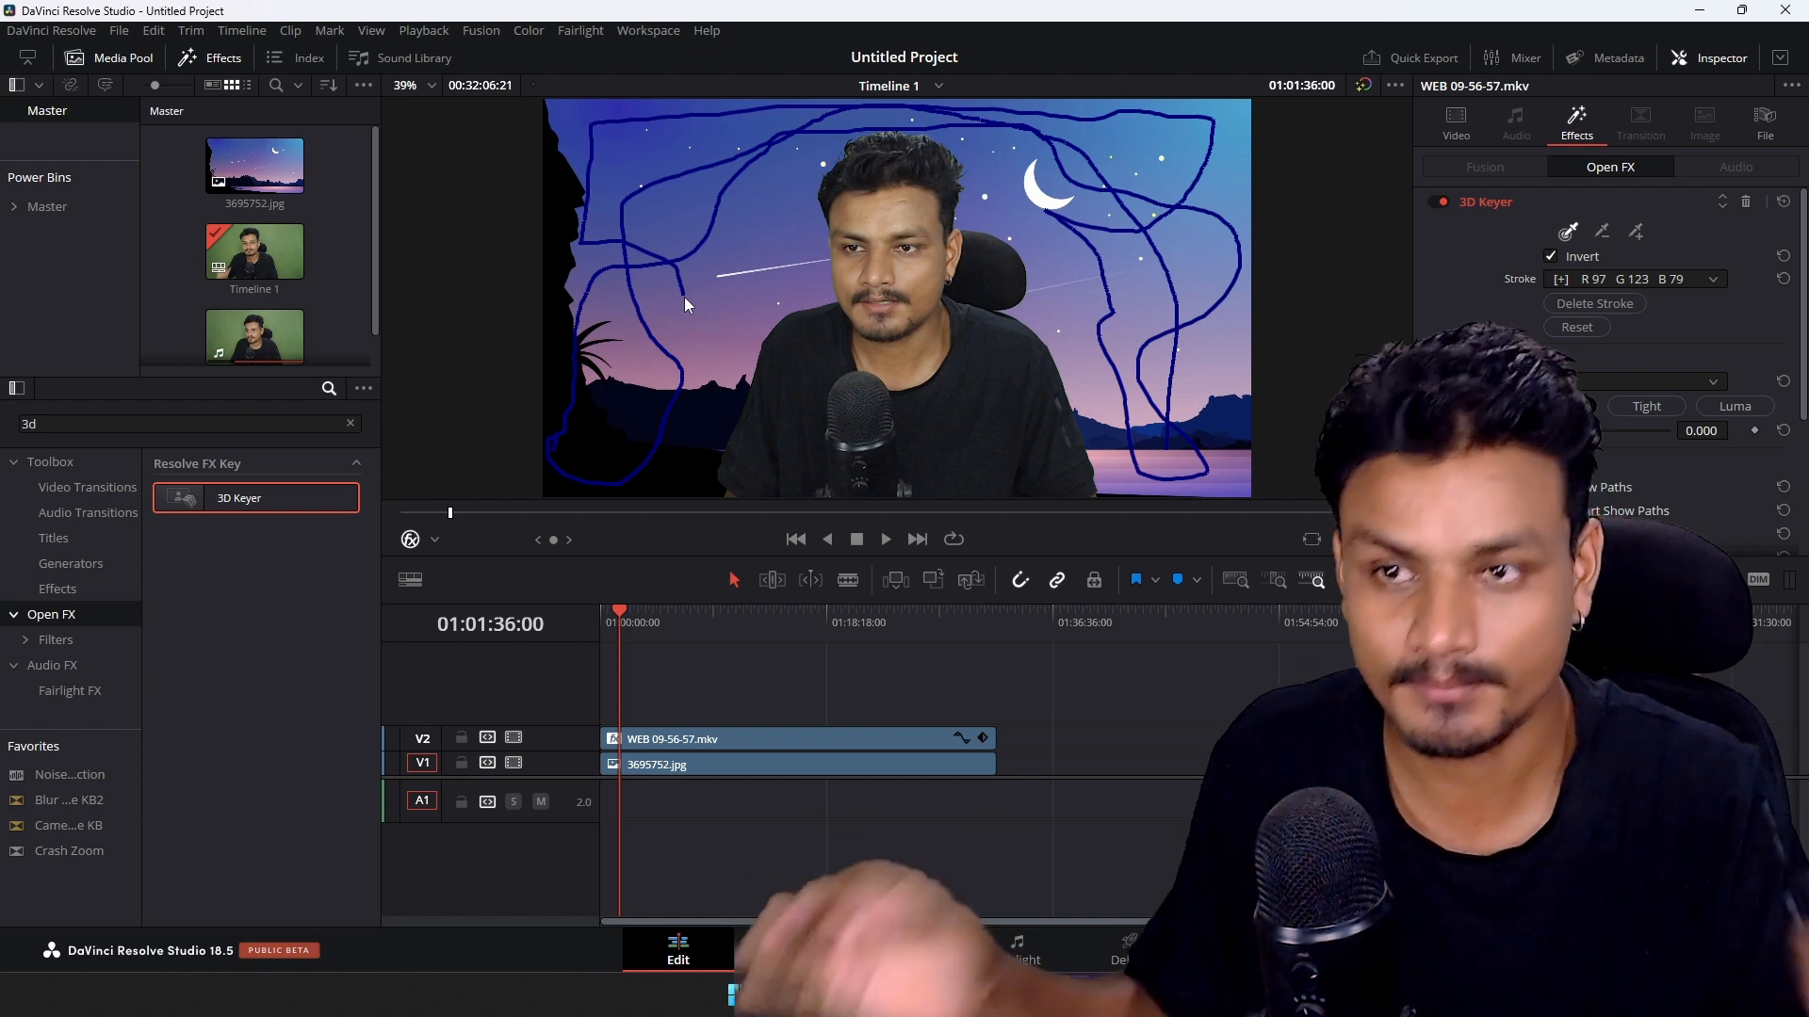
# - Inspect the keyed edges around the subject's hair up close and across the whole frame
pyautogui.scroll(1, 984, 373)
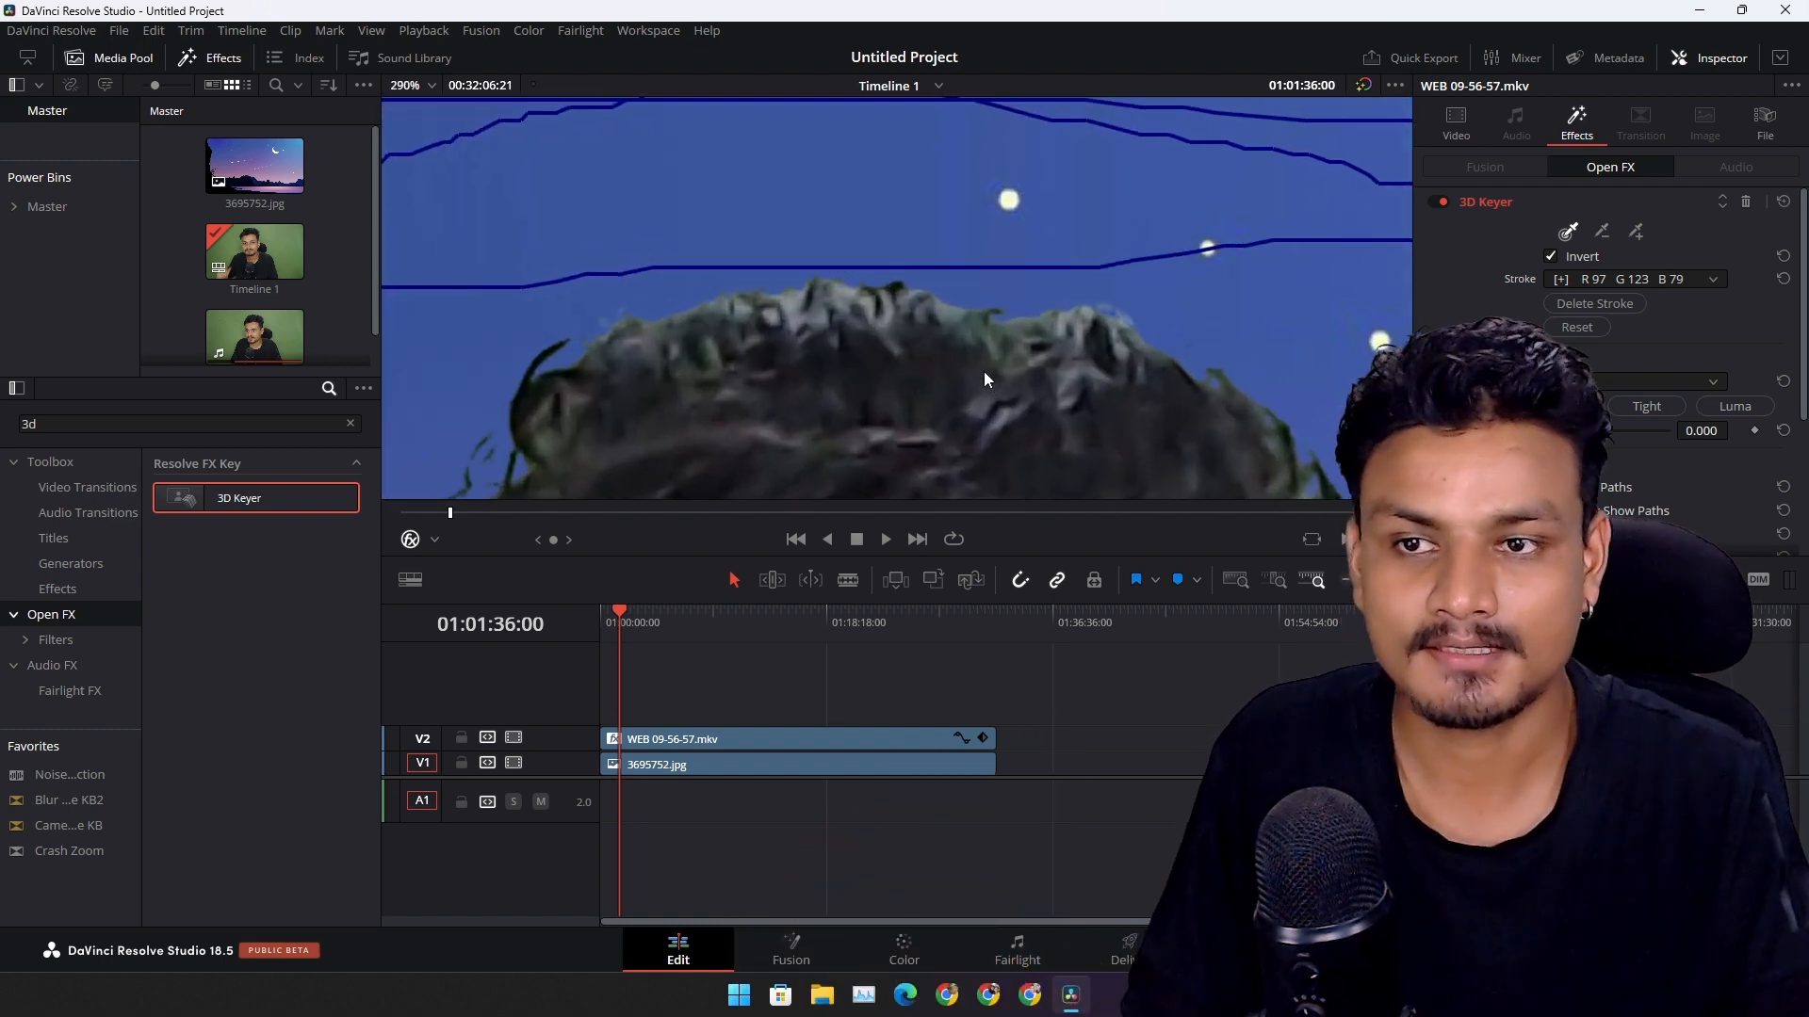
pyautogui.scroll(-2, 985, 352)
pyautogui.scroll(-10, 964, 348)
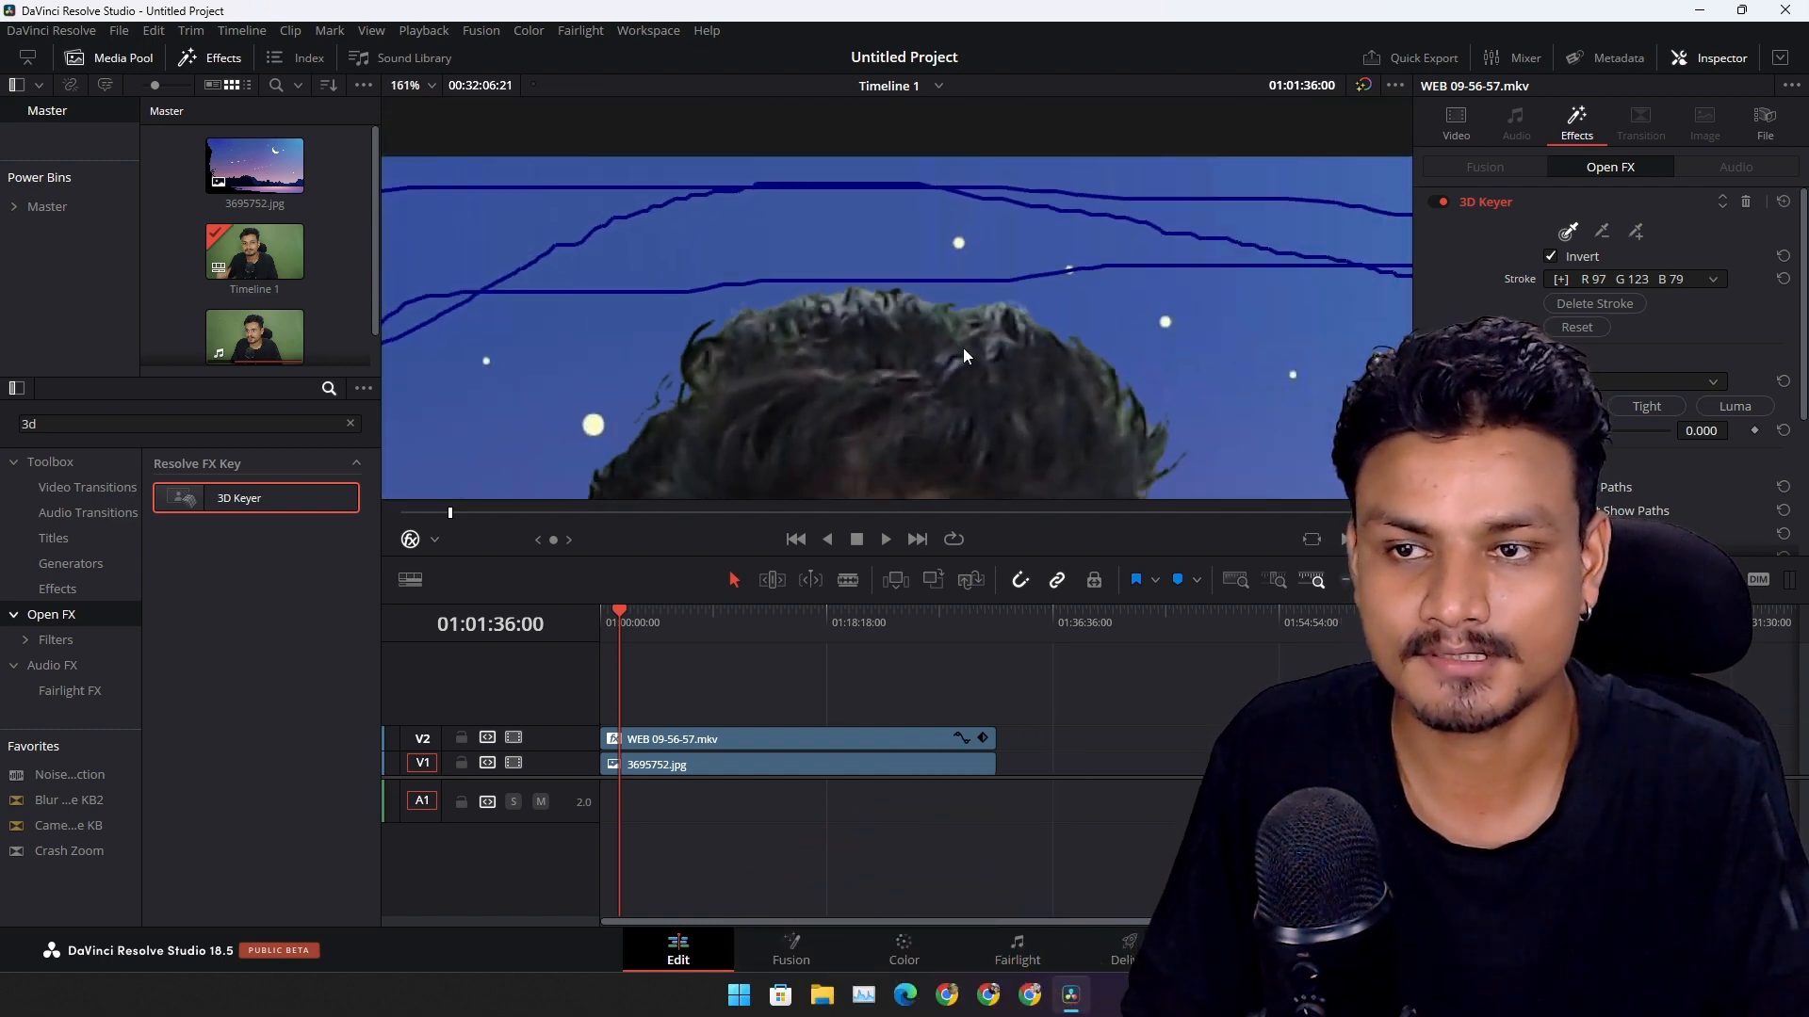
pyautogui.scroll(-1, 990, 330)
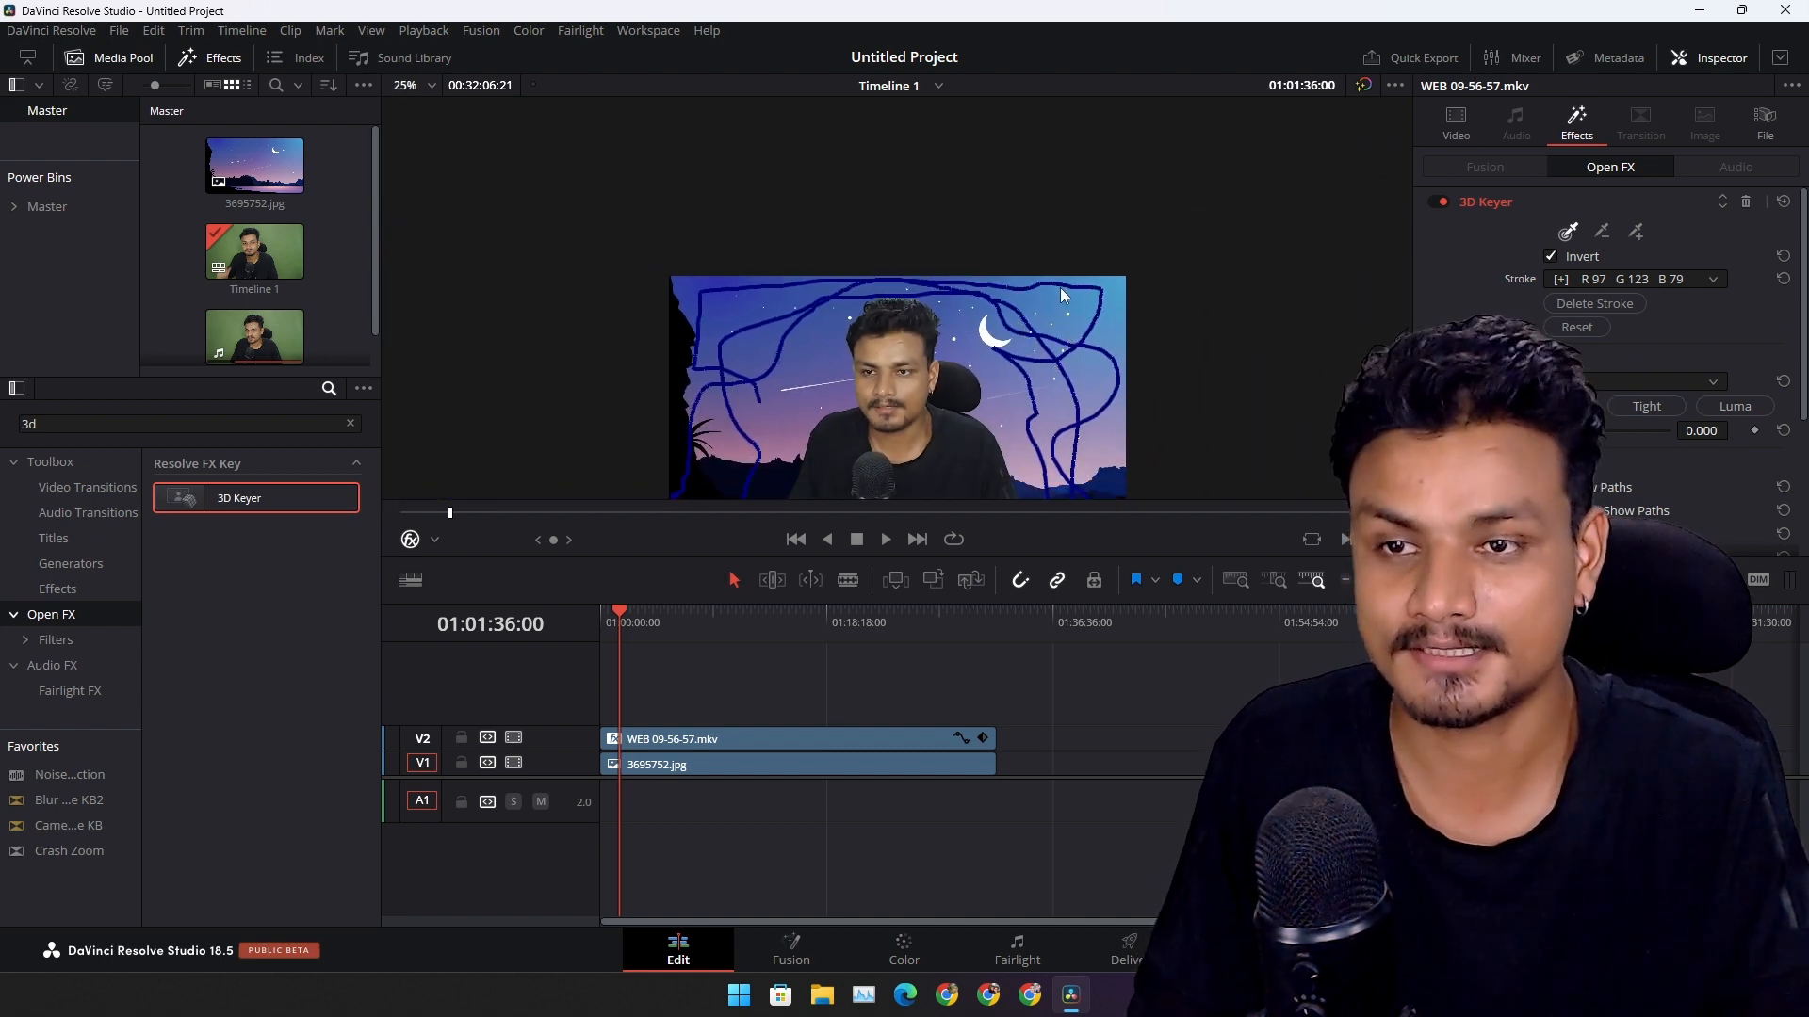
pyautogui.scroll(-3, 1060, 294)
pyautogui.scroll(2, 1059, 298)
pyautogui.scroll(-2, 1059, 290)
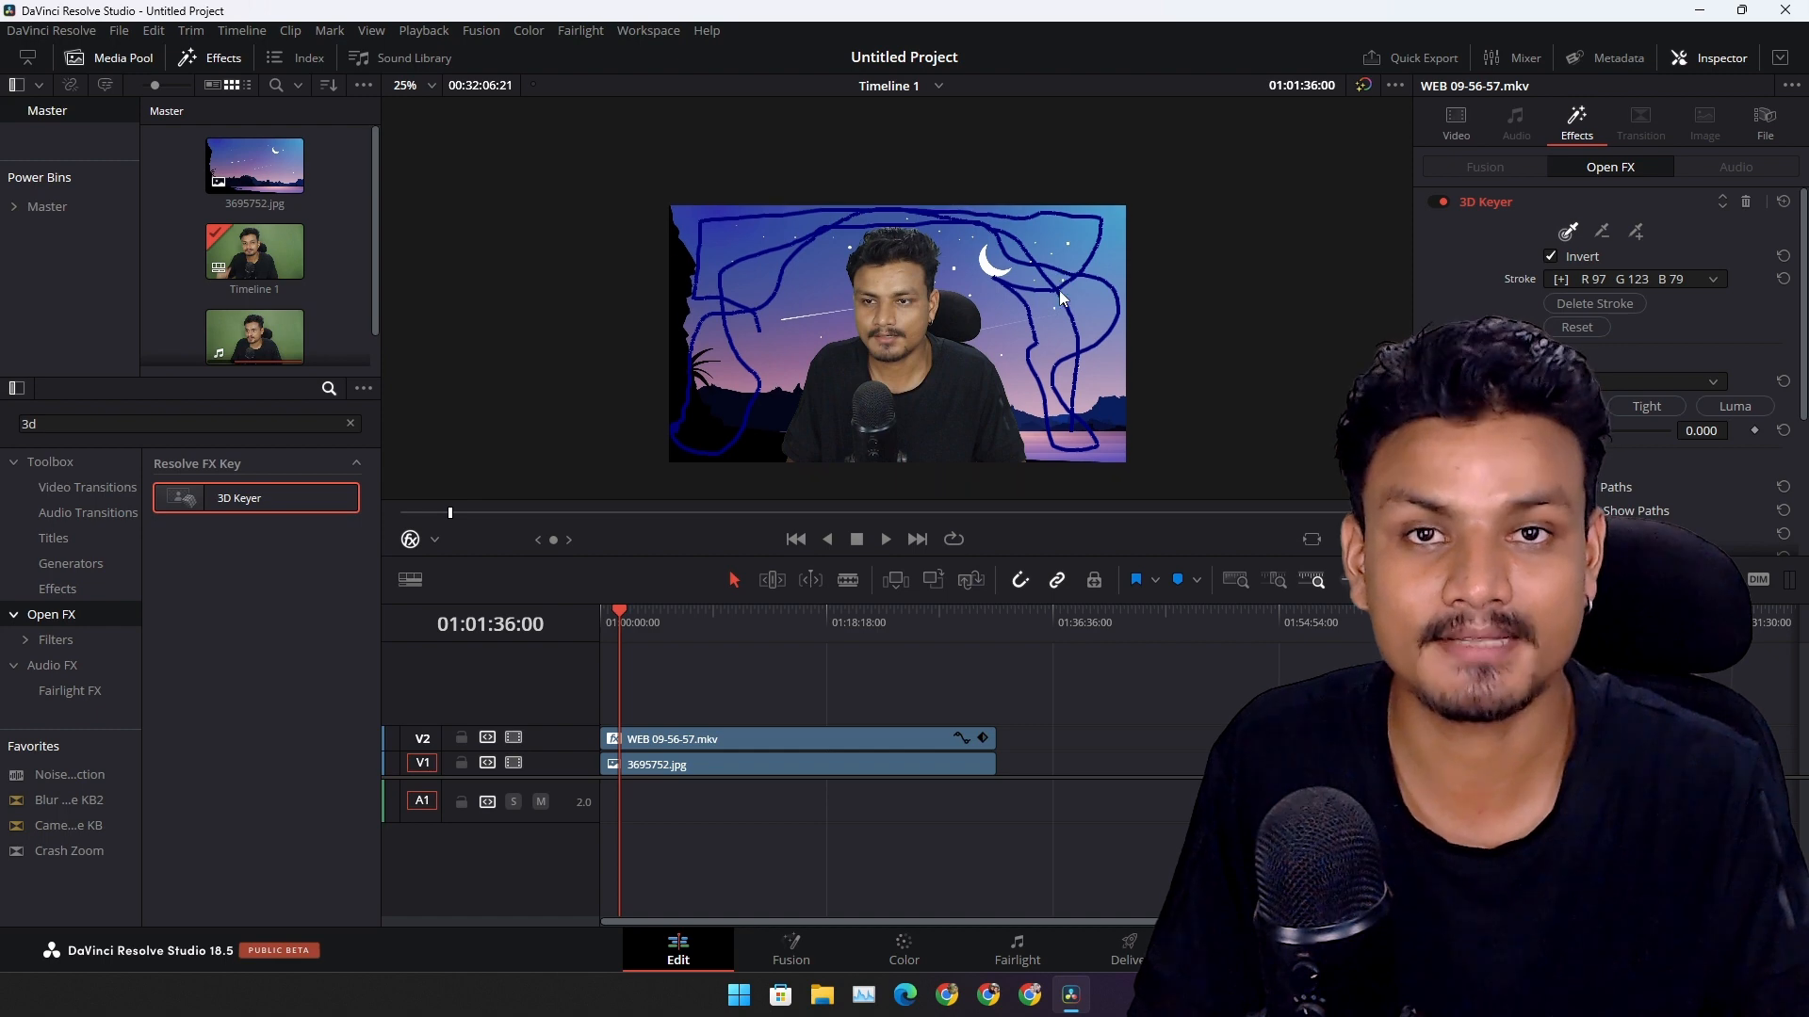
pyautogui.scroll(3, 1028, 332)
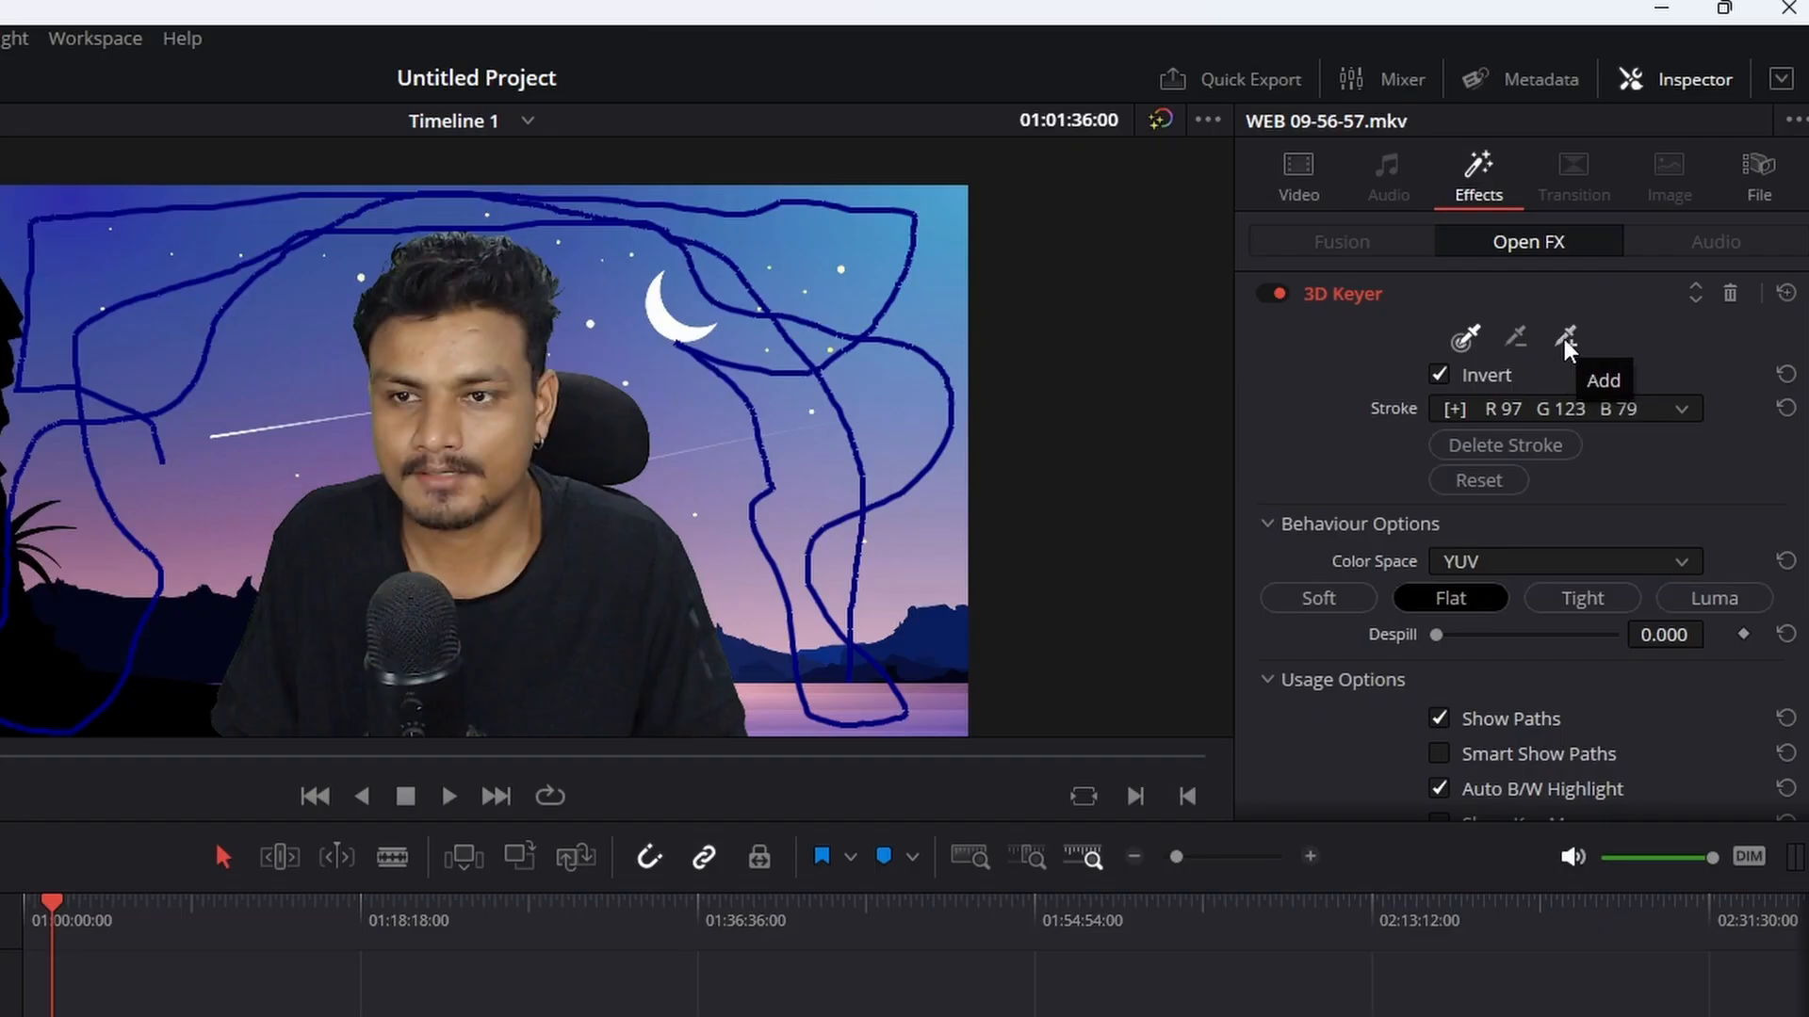
# - Try an Add stroke along the background's outer edge, and reset all of the keyer's strokes
pyautogui.click(1564, 339)
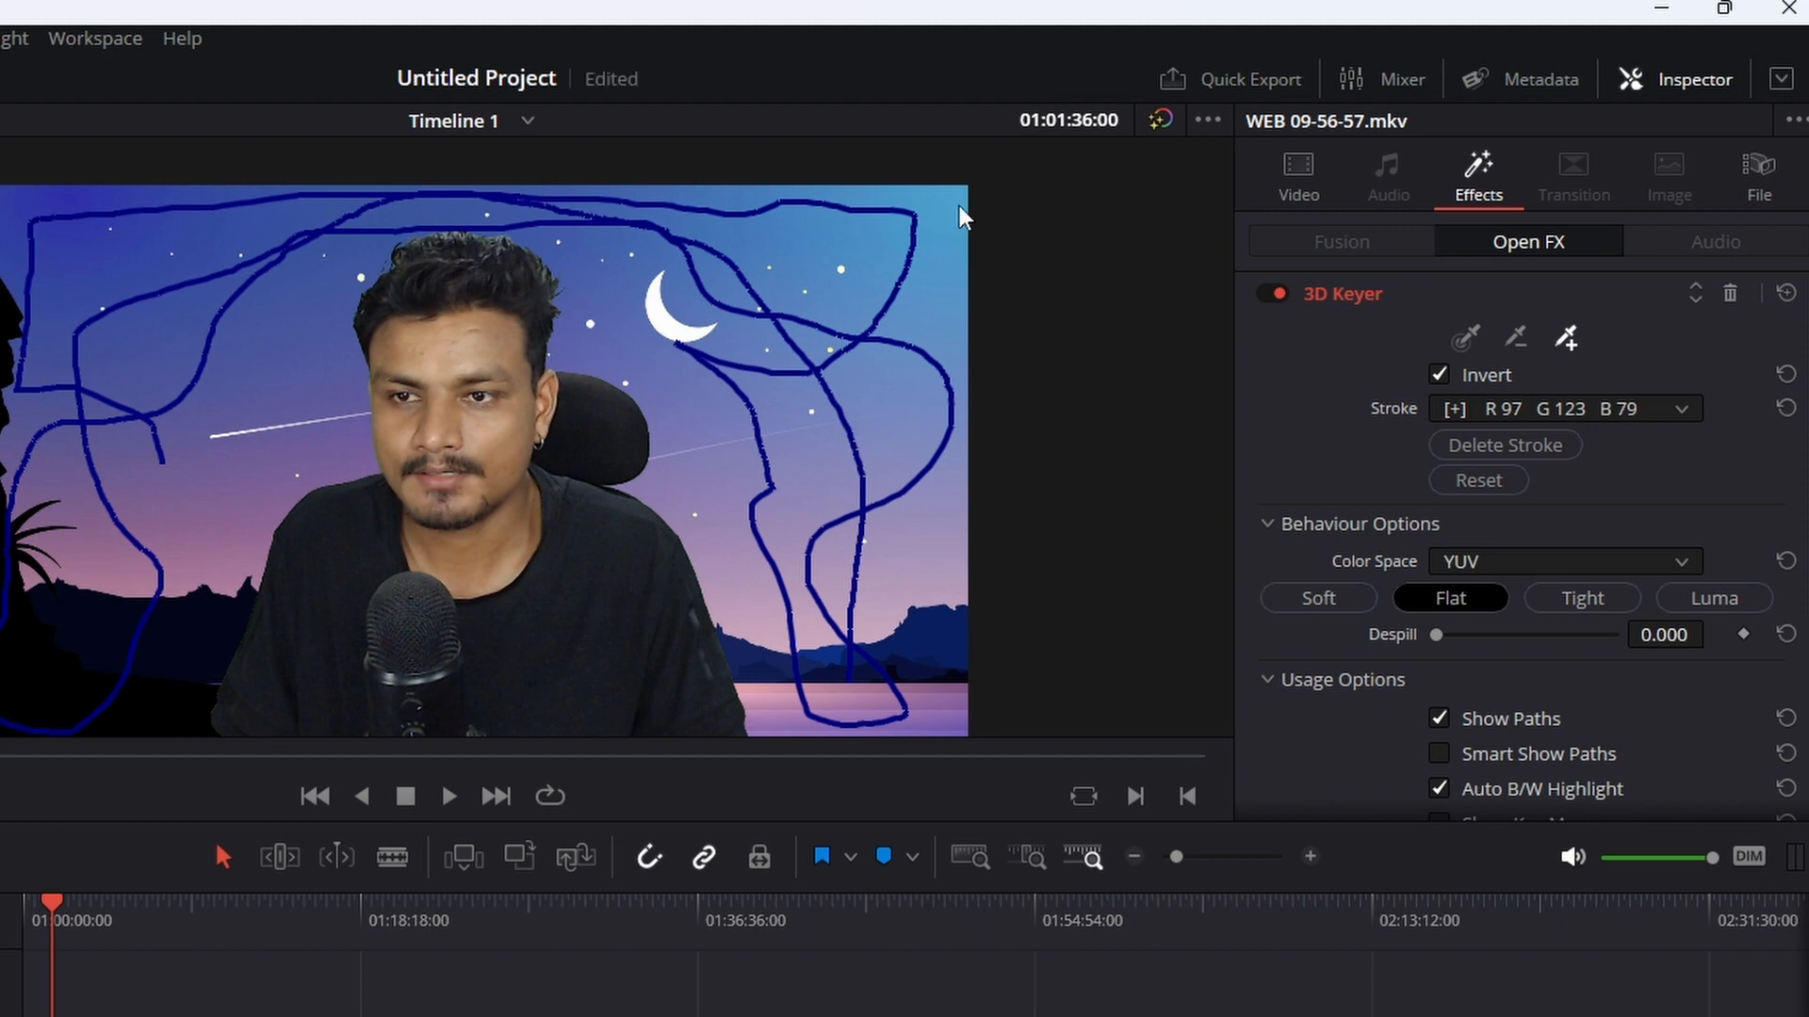
pyautogui.moveTo(956, 195)
pyautogui.mouseDown()
pyautogui.moveTo(930, 312)
pyautogui.moveTo(953, 360)
pyautogui.mouseUp()
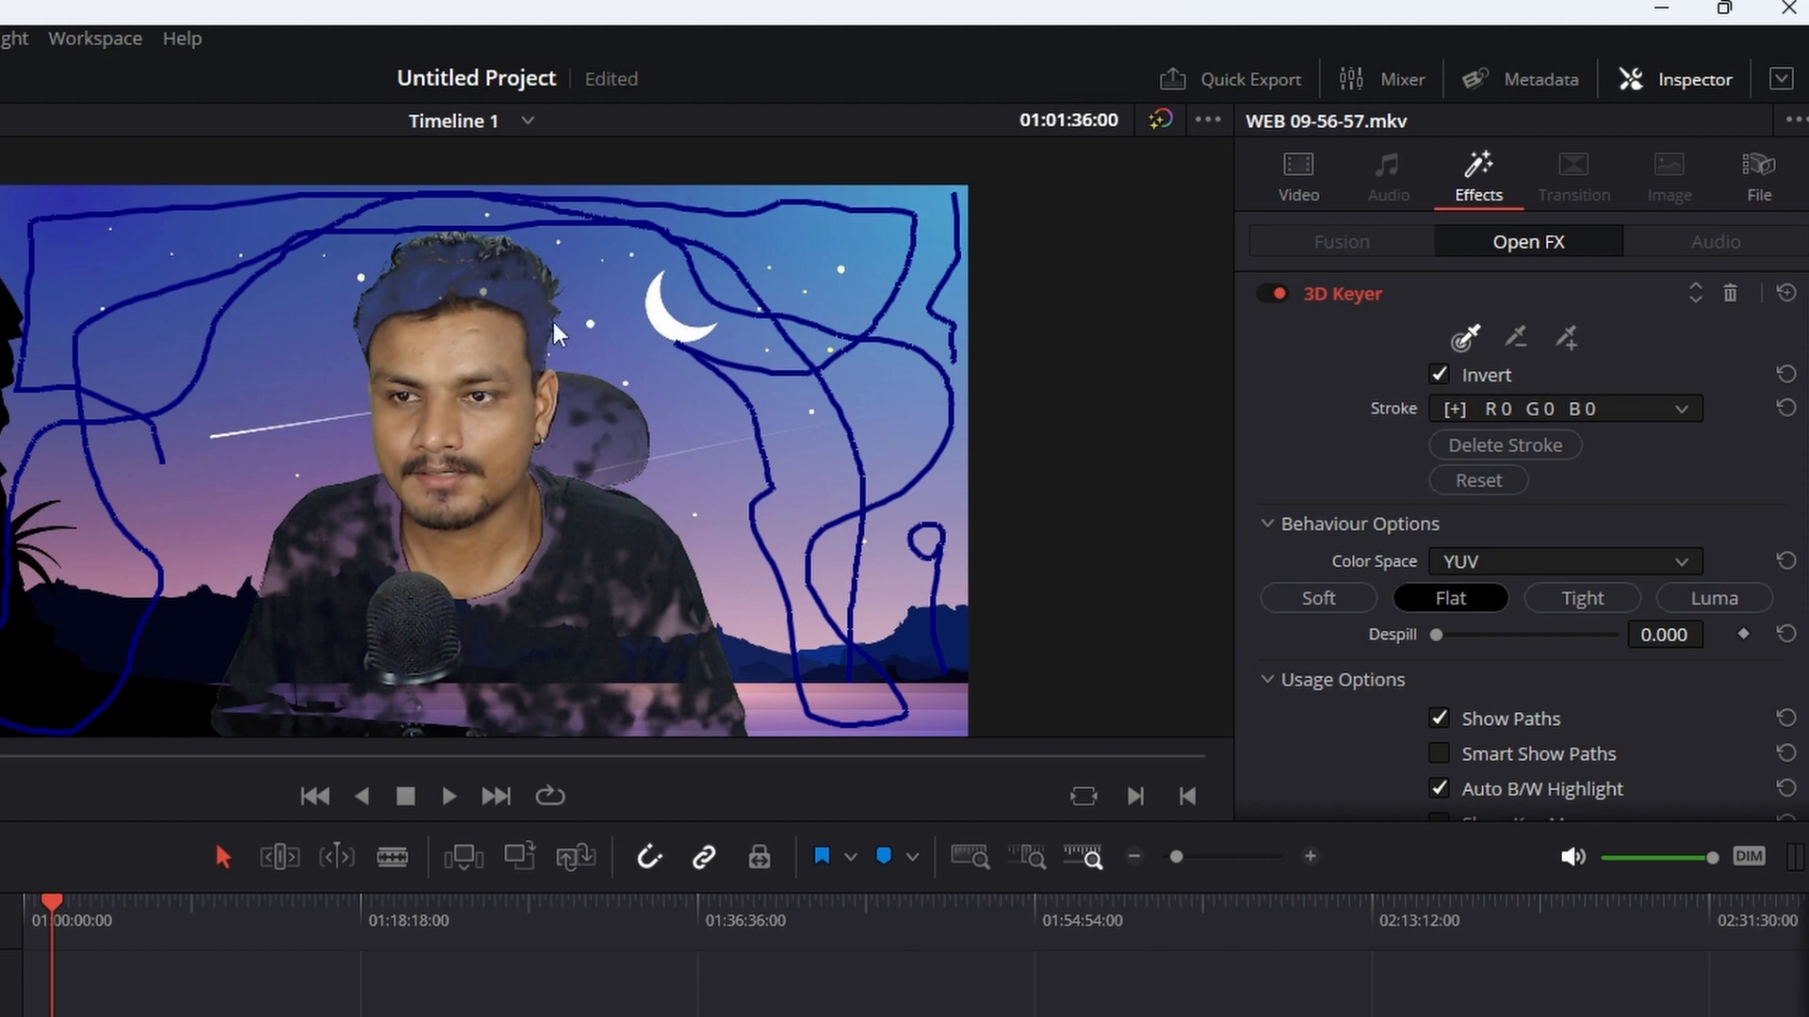
pyautogui.click(1478, 483)
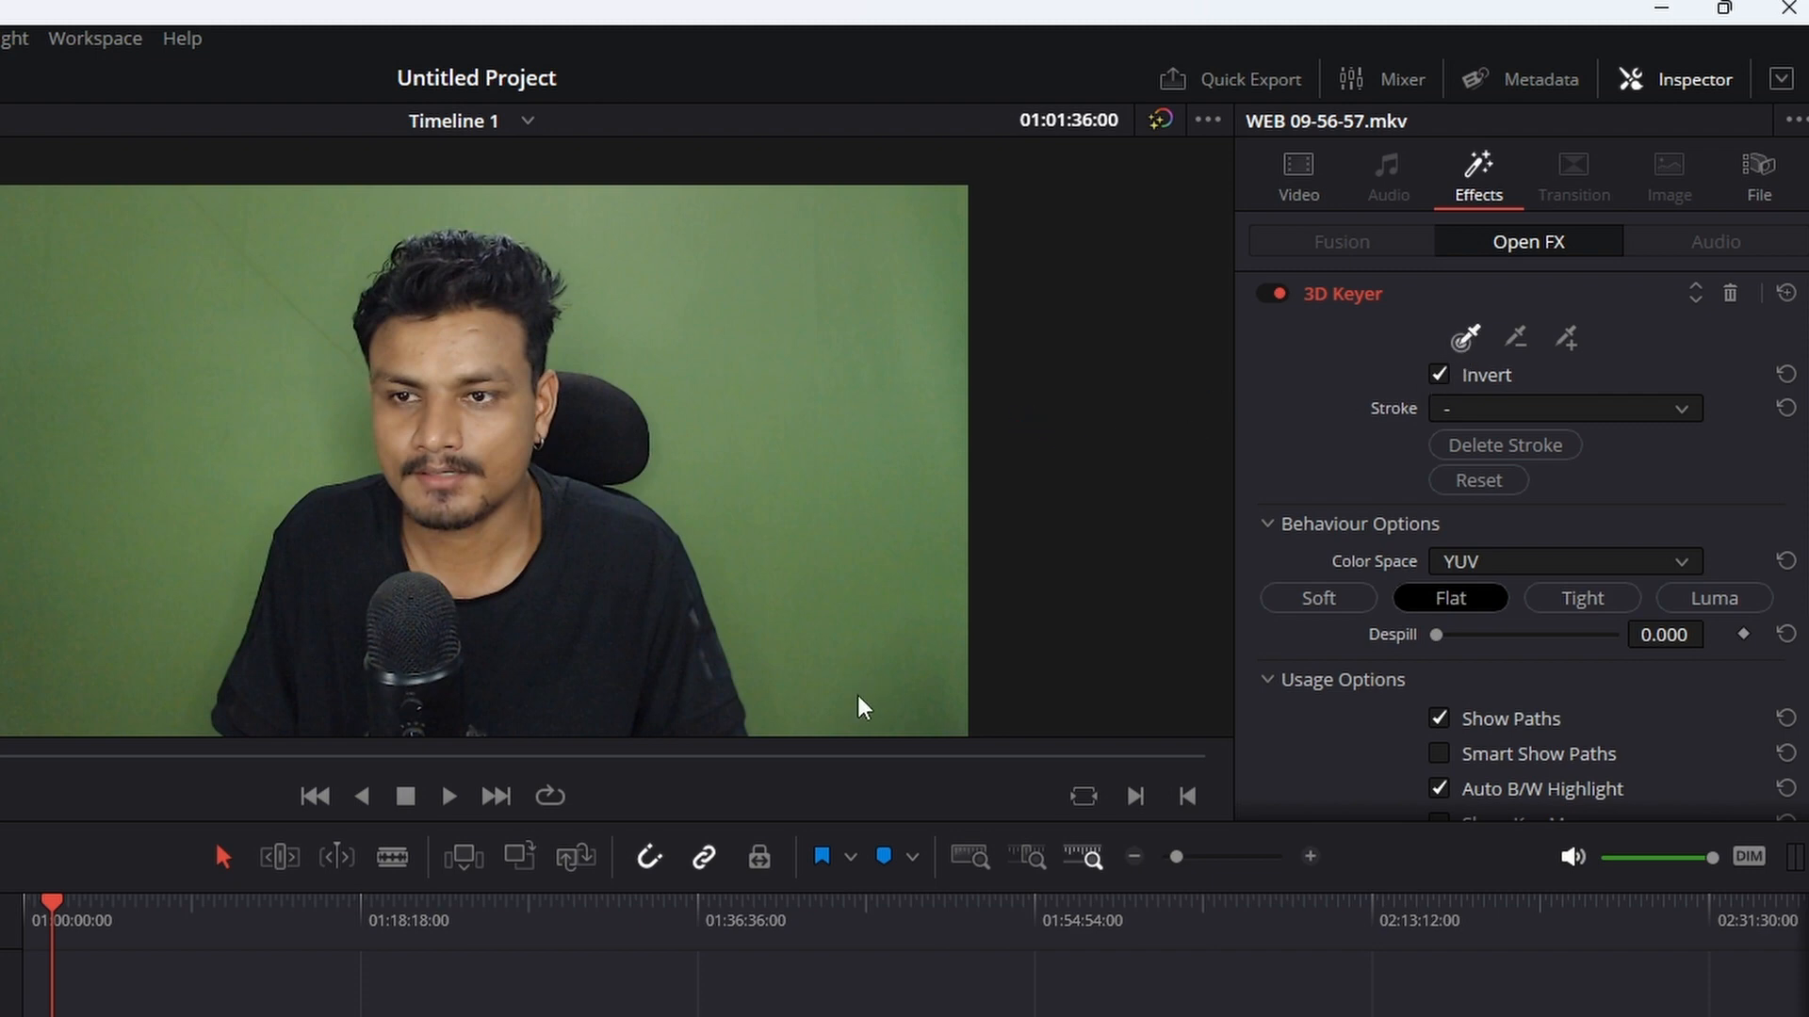
# - Draw fresh Pick strokes over the green background around the subject and turn off Show Paths
pyautogui.moveTo(857, 697)
pyautogui.mouseDown()
pyautogui.moveTo(882, 420)
pyautogui.moveTo(722, 235)
pyautogui.moveTo(477, 195)
pyautogui.moveTo(2, 366)
pyautogui.moveTo(0, 612)
pyautogui.moveTo(12, 739)
pyautogui.moveTo(141, 687)
pyautogui.moveTo(138, 320)
pyautogui.moveTo(377, 216)
pyautogui.moveTo(963, 264)
pyautogui.moveTo(846, 208)
pyautogui.mouseUp()
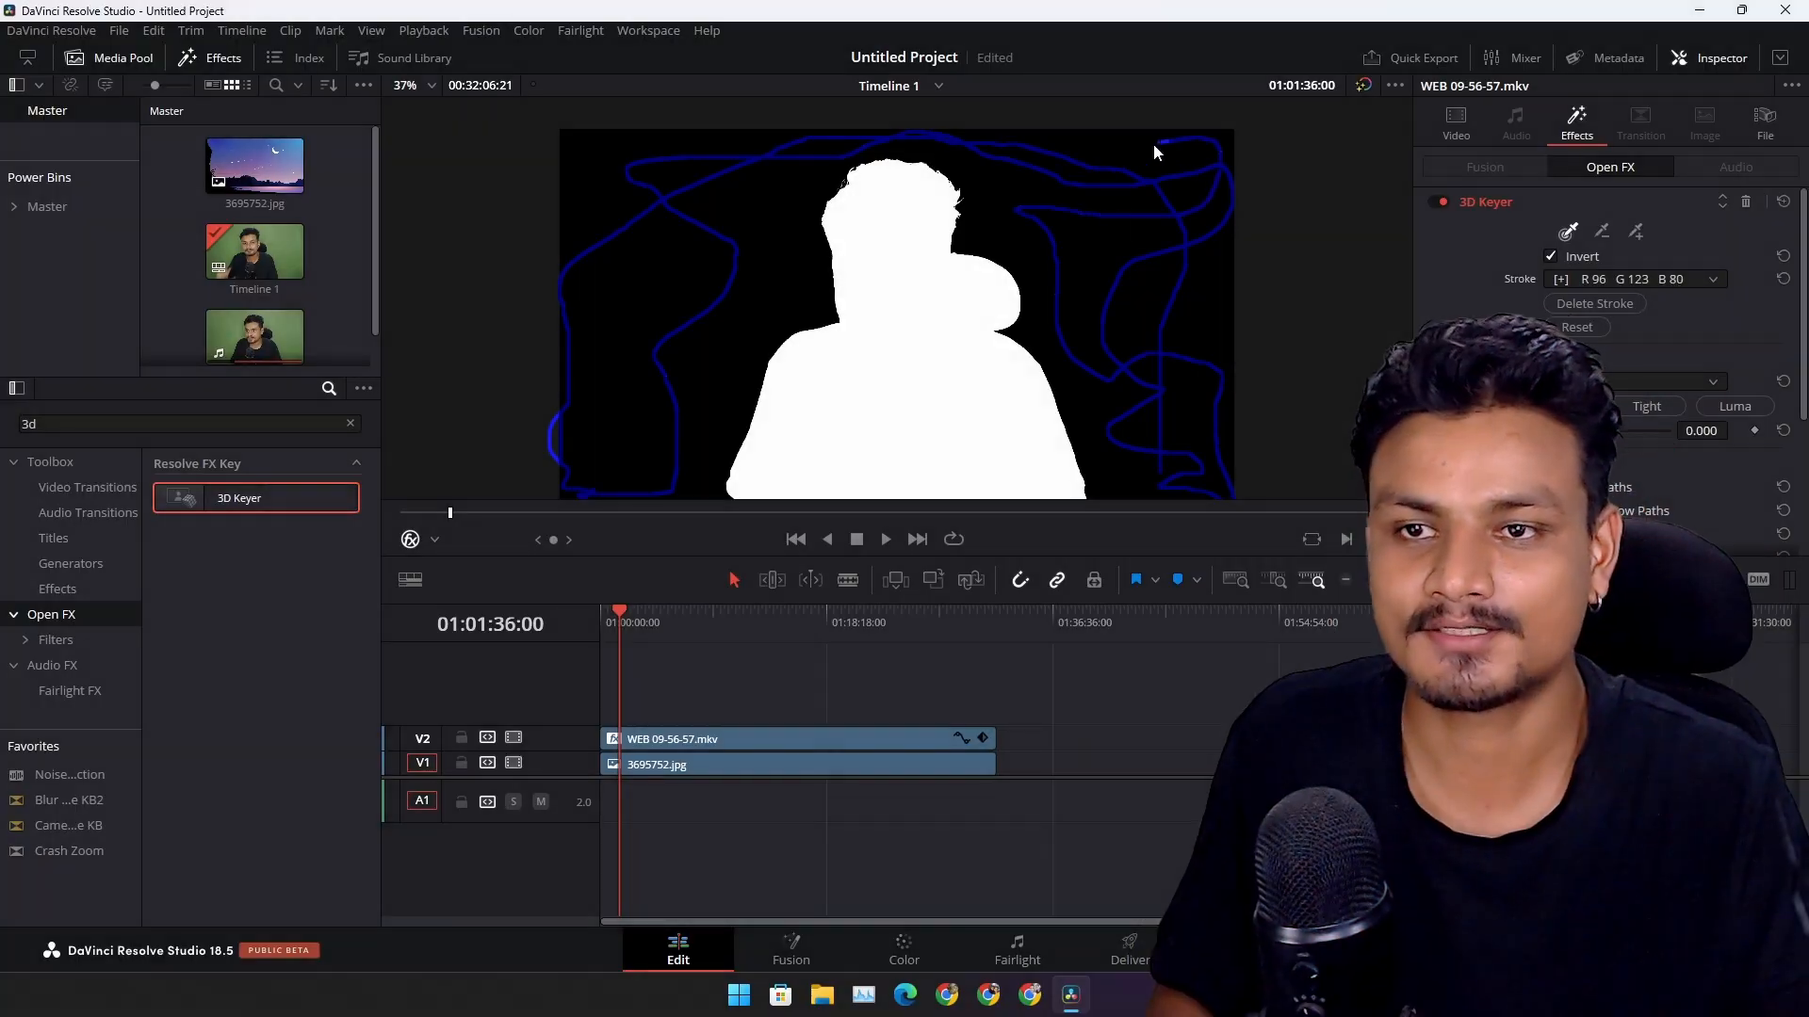
pyautogui.moveTo(1153, 143)
pyautogui.mouseDown()
pyautogui.moveTo(784, 173)
pyautogui.moveTo(693, 247)
pyautogui.moveTo(709, 452)
pyautogui.moveTo(687, 486)
pyautogui.moveTo(595, 490)
pyautogui.moveTo(569, 460)
pyautogui.moveTo(619, 328)
pyautogui.moveTo(737, 234)
pyautogui.moveTo(800, 232)
pyautogui.moveTo(834, 150)
pyautogui.moveTo(970, 154)
pyautogui.moveTo(1071, 241)
pyautogui.moveTo(1208, 290)
pyautogui.moveTo(1114, 365)
pyautogui.moveTo(1100, 462)
pyautogui.moveTo(1139, 287)
pyautogui.mouseUp()
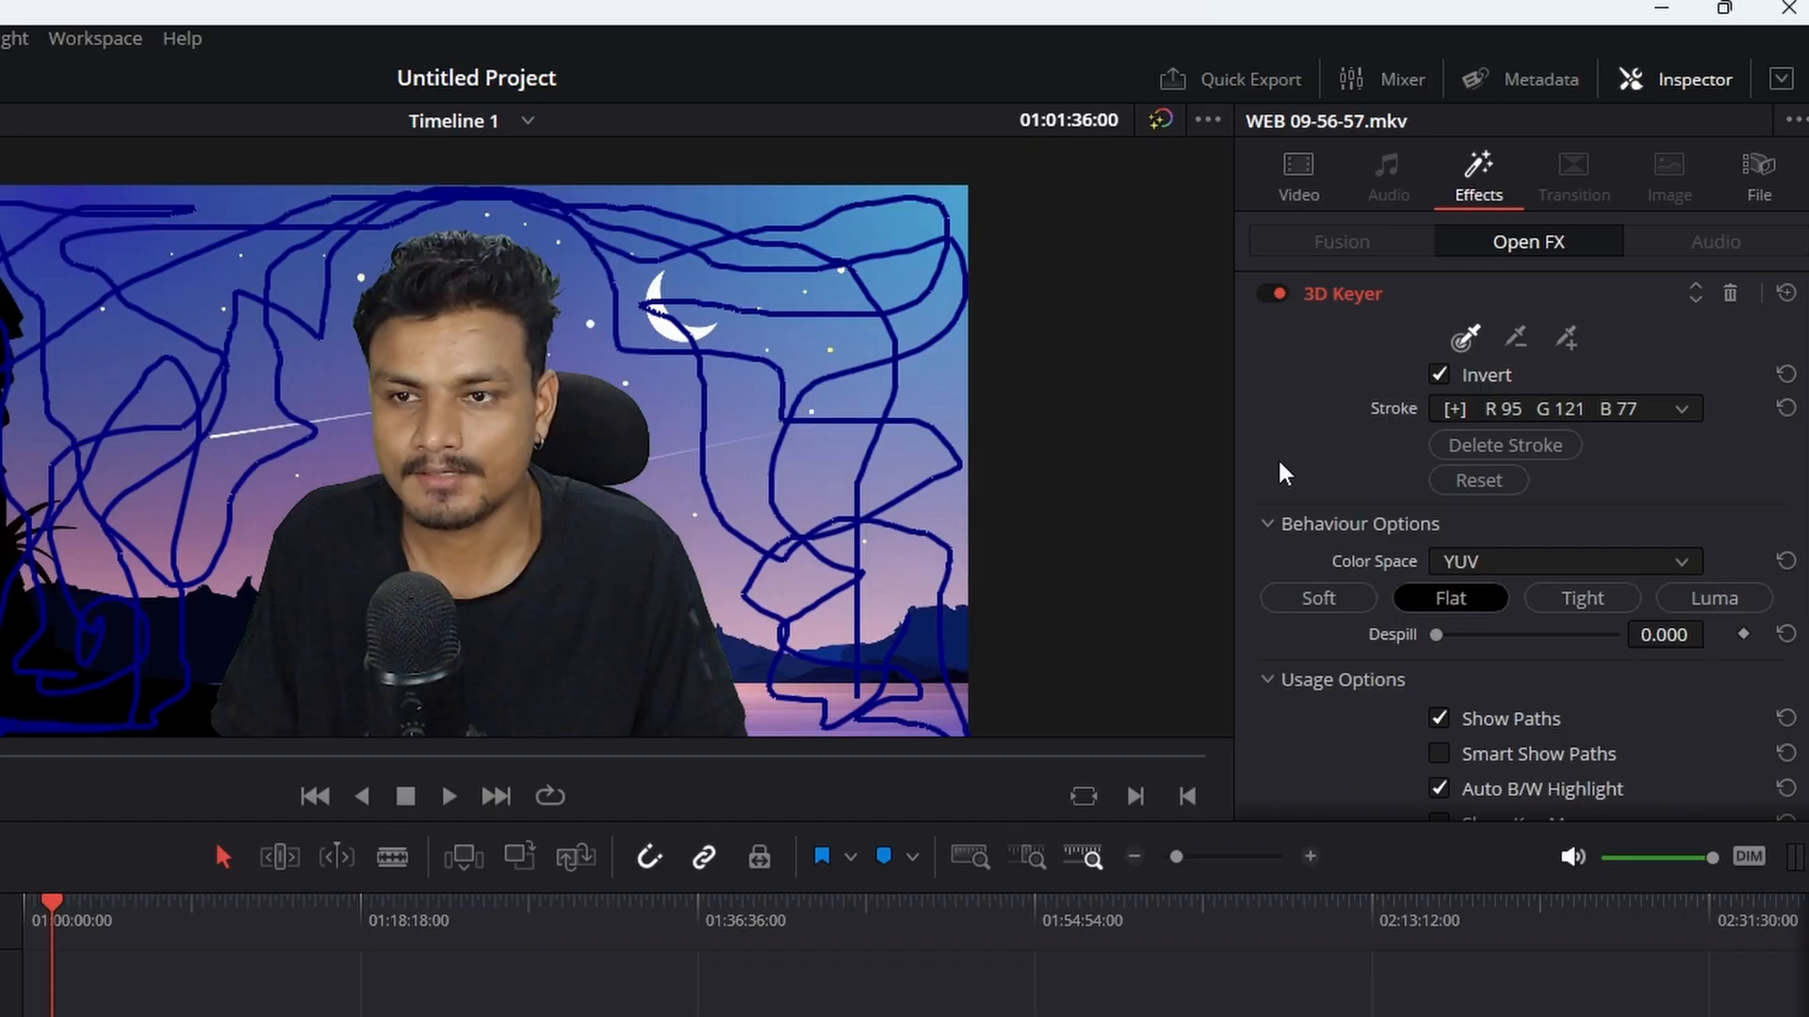
pyautogui.scroll(-3, 1318, 462)
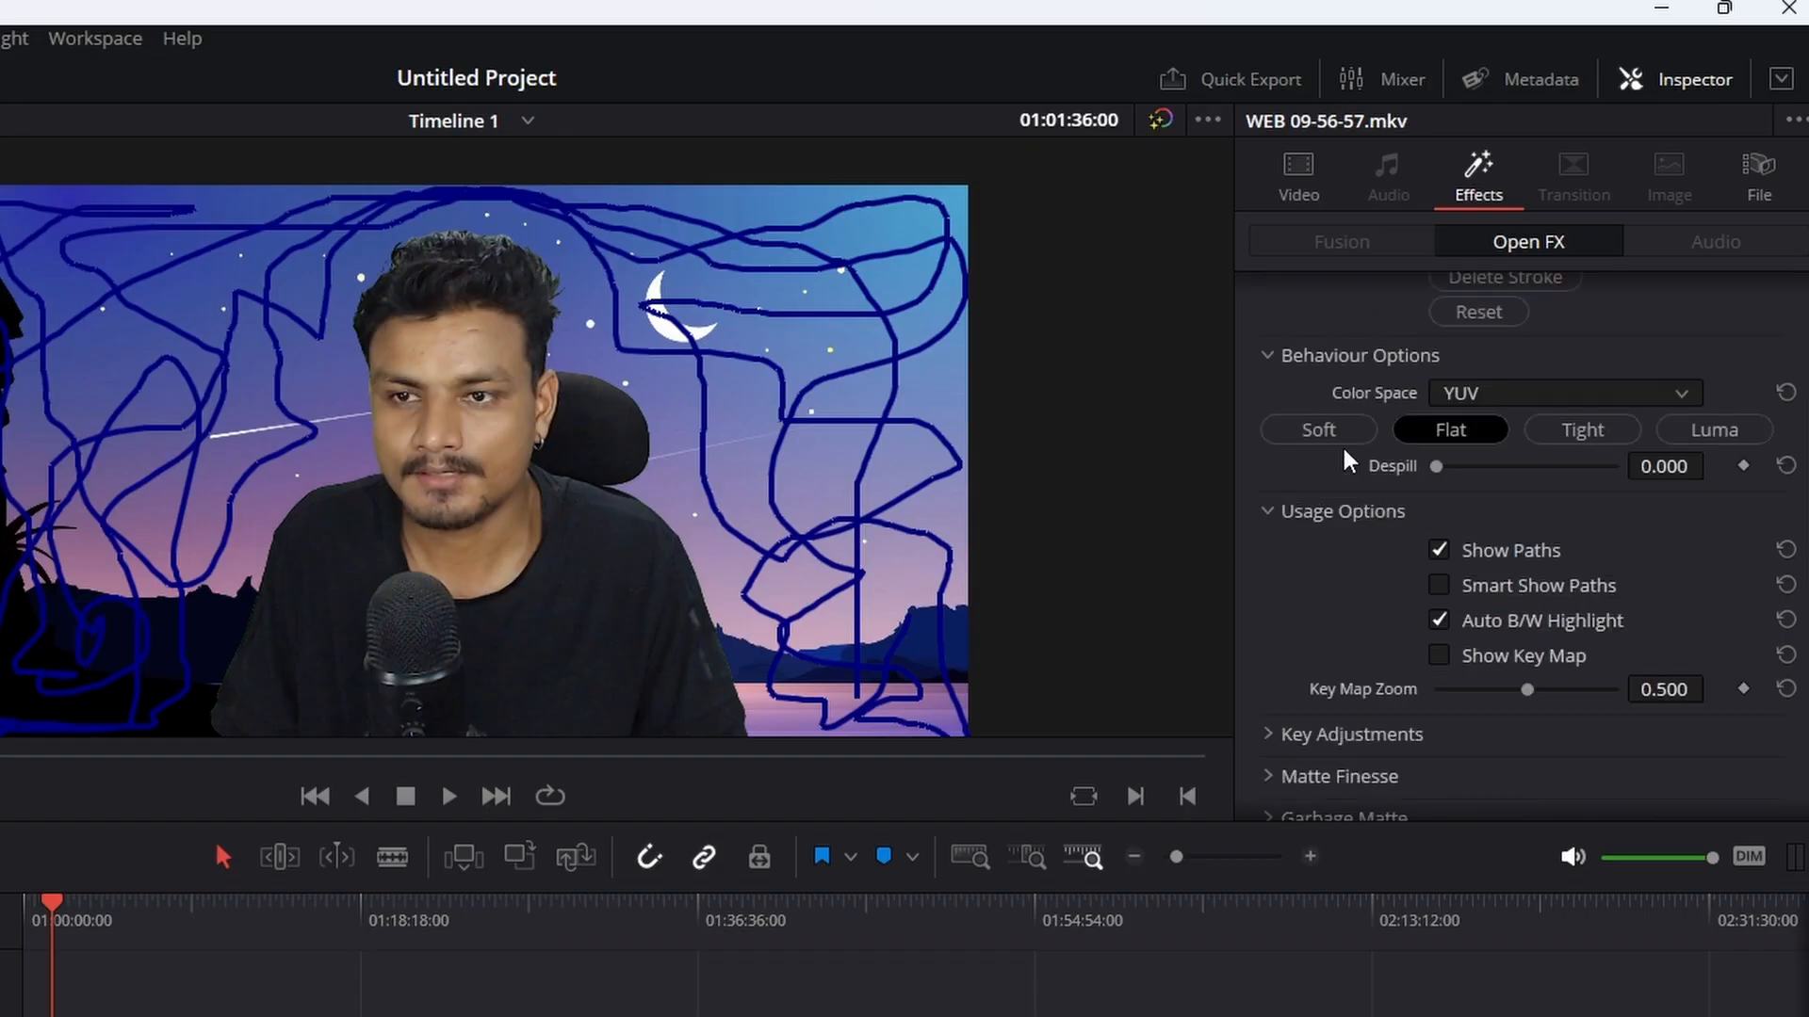
pyautogui.click(1438, 550)
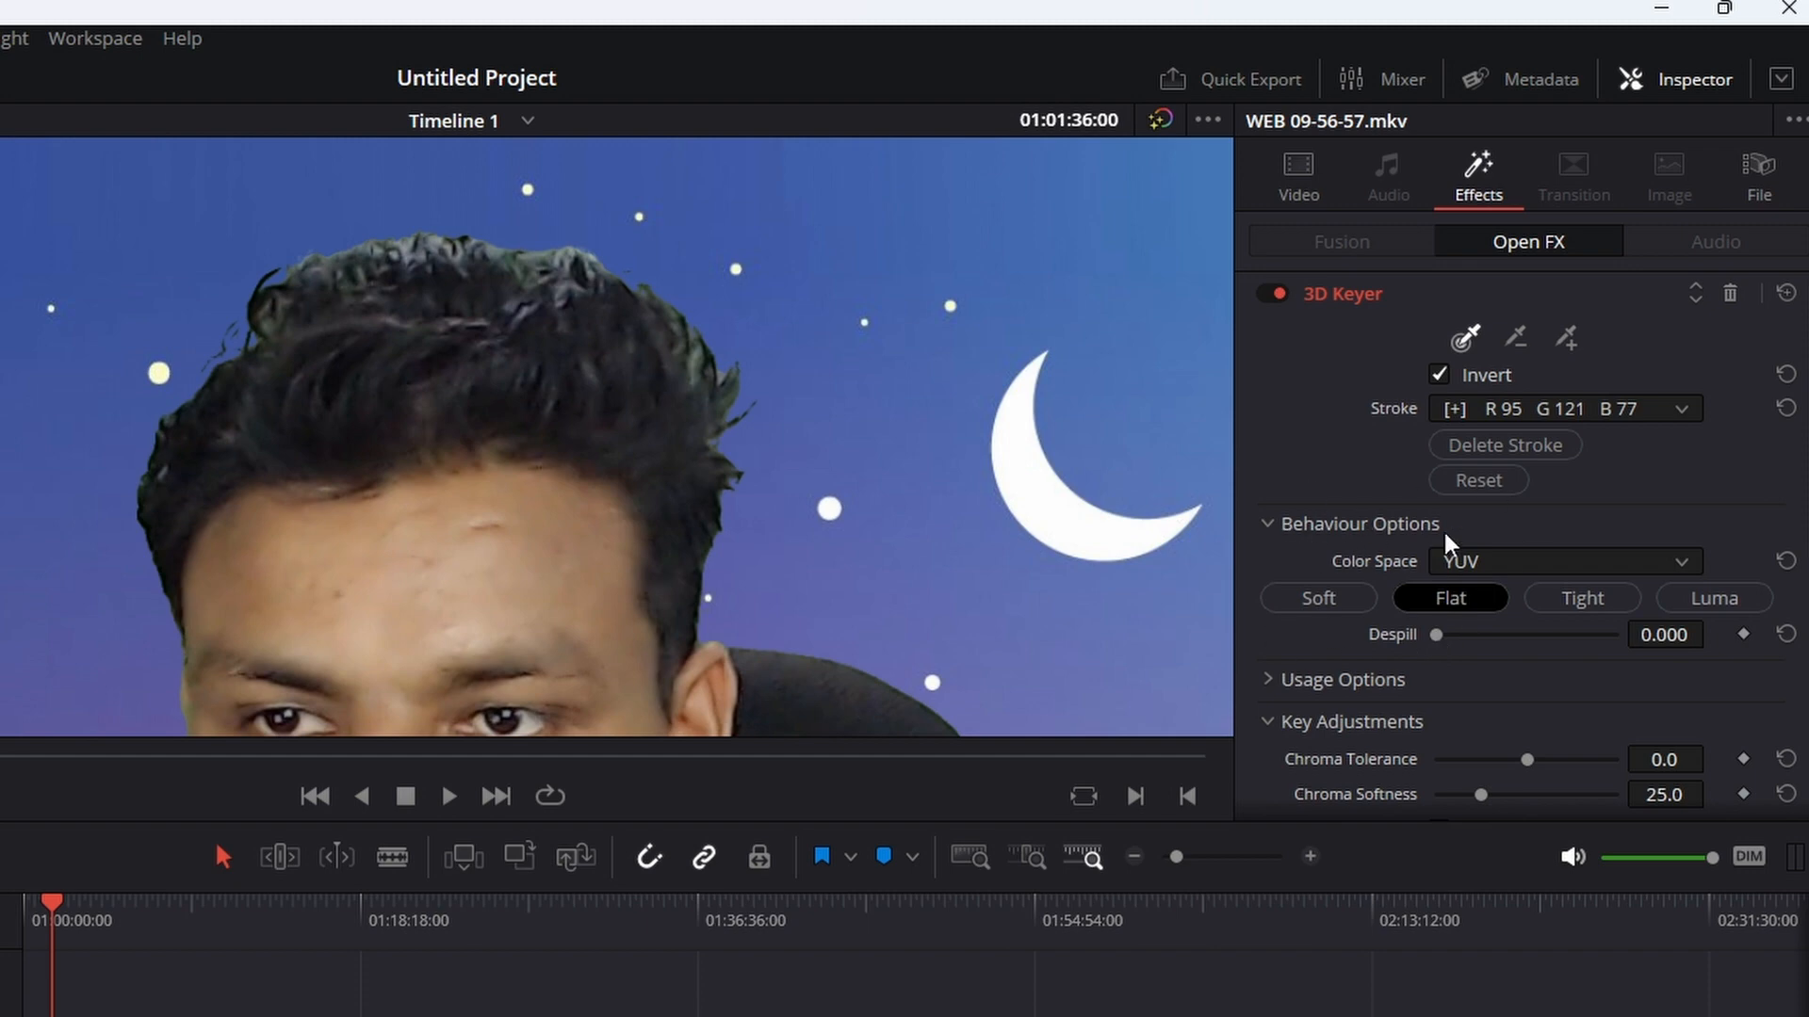
# - Try the 3D Keyer's Despill at 1.000 on the hair edges and return it to 0.000
pyautogui.moveTo(1428, 639); pyautogui.dragTo(1629, 636)
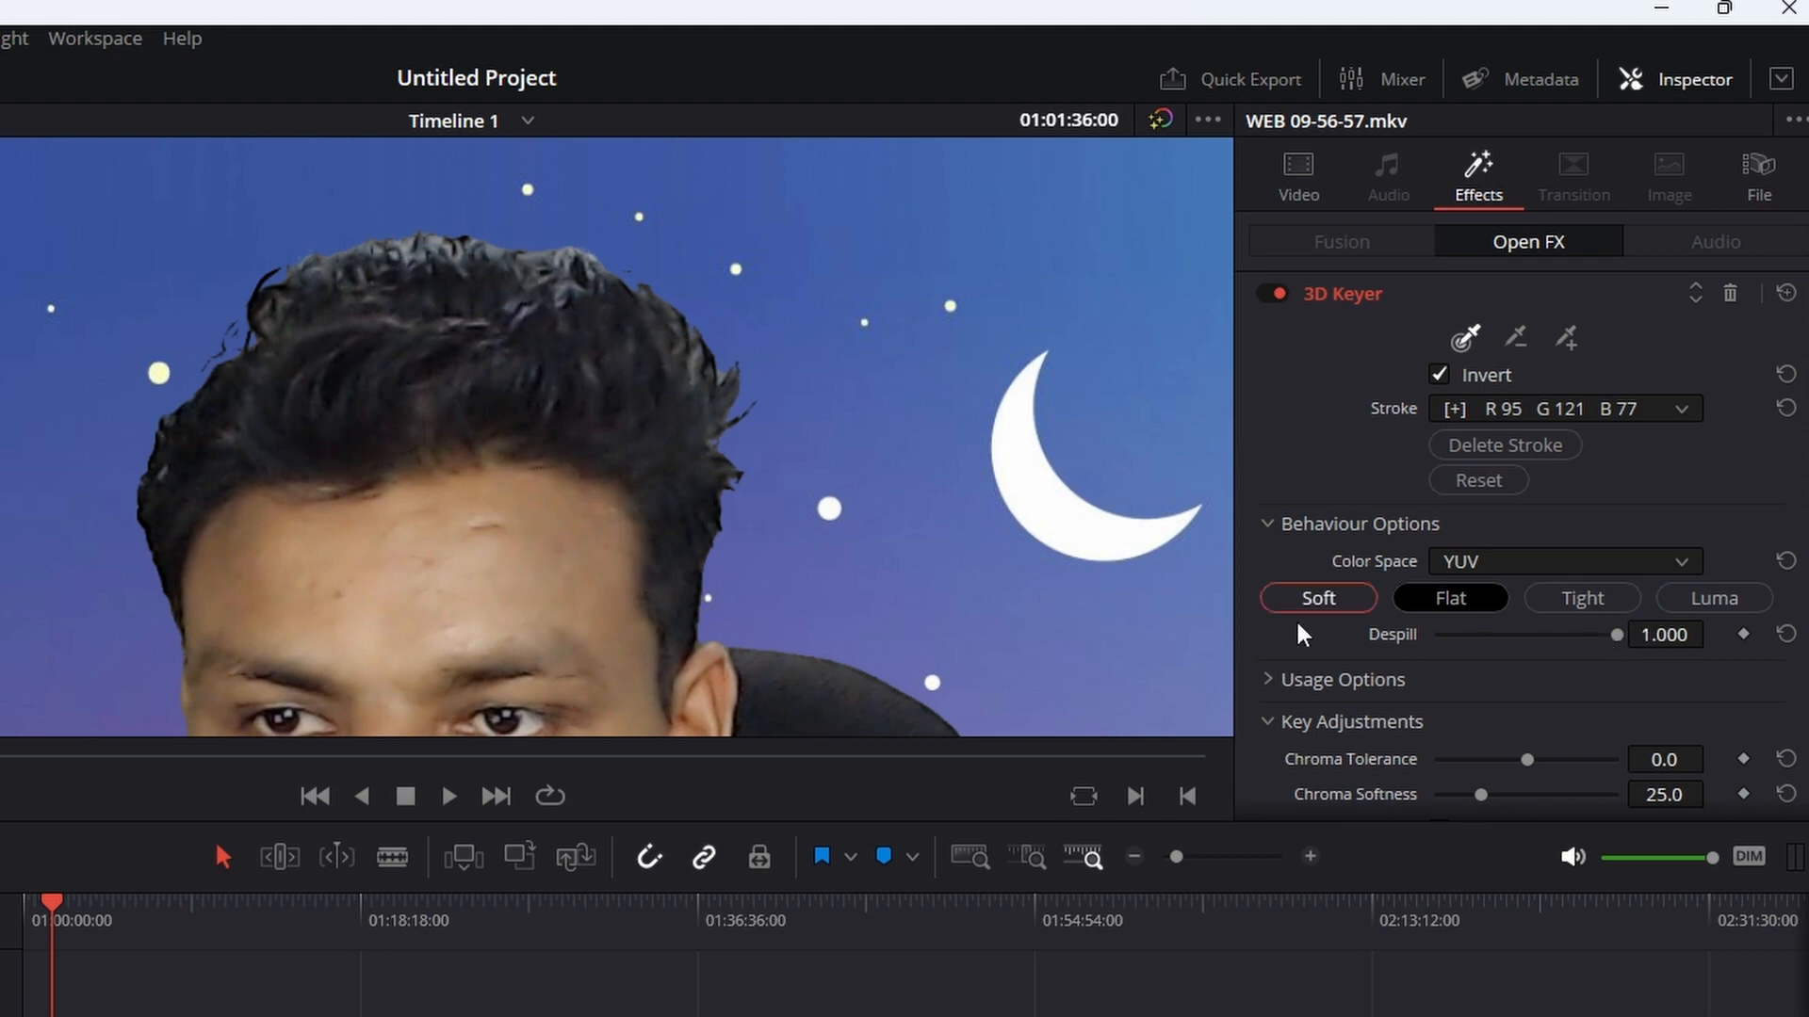
pyautogui.moveTo(1617, 635); pyautogui.dragTo(1363, 684)
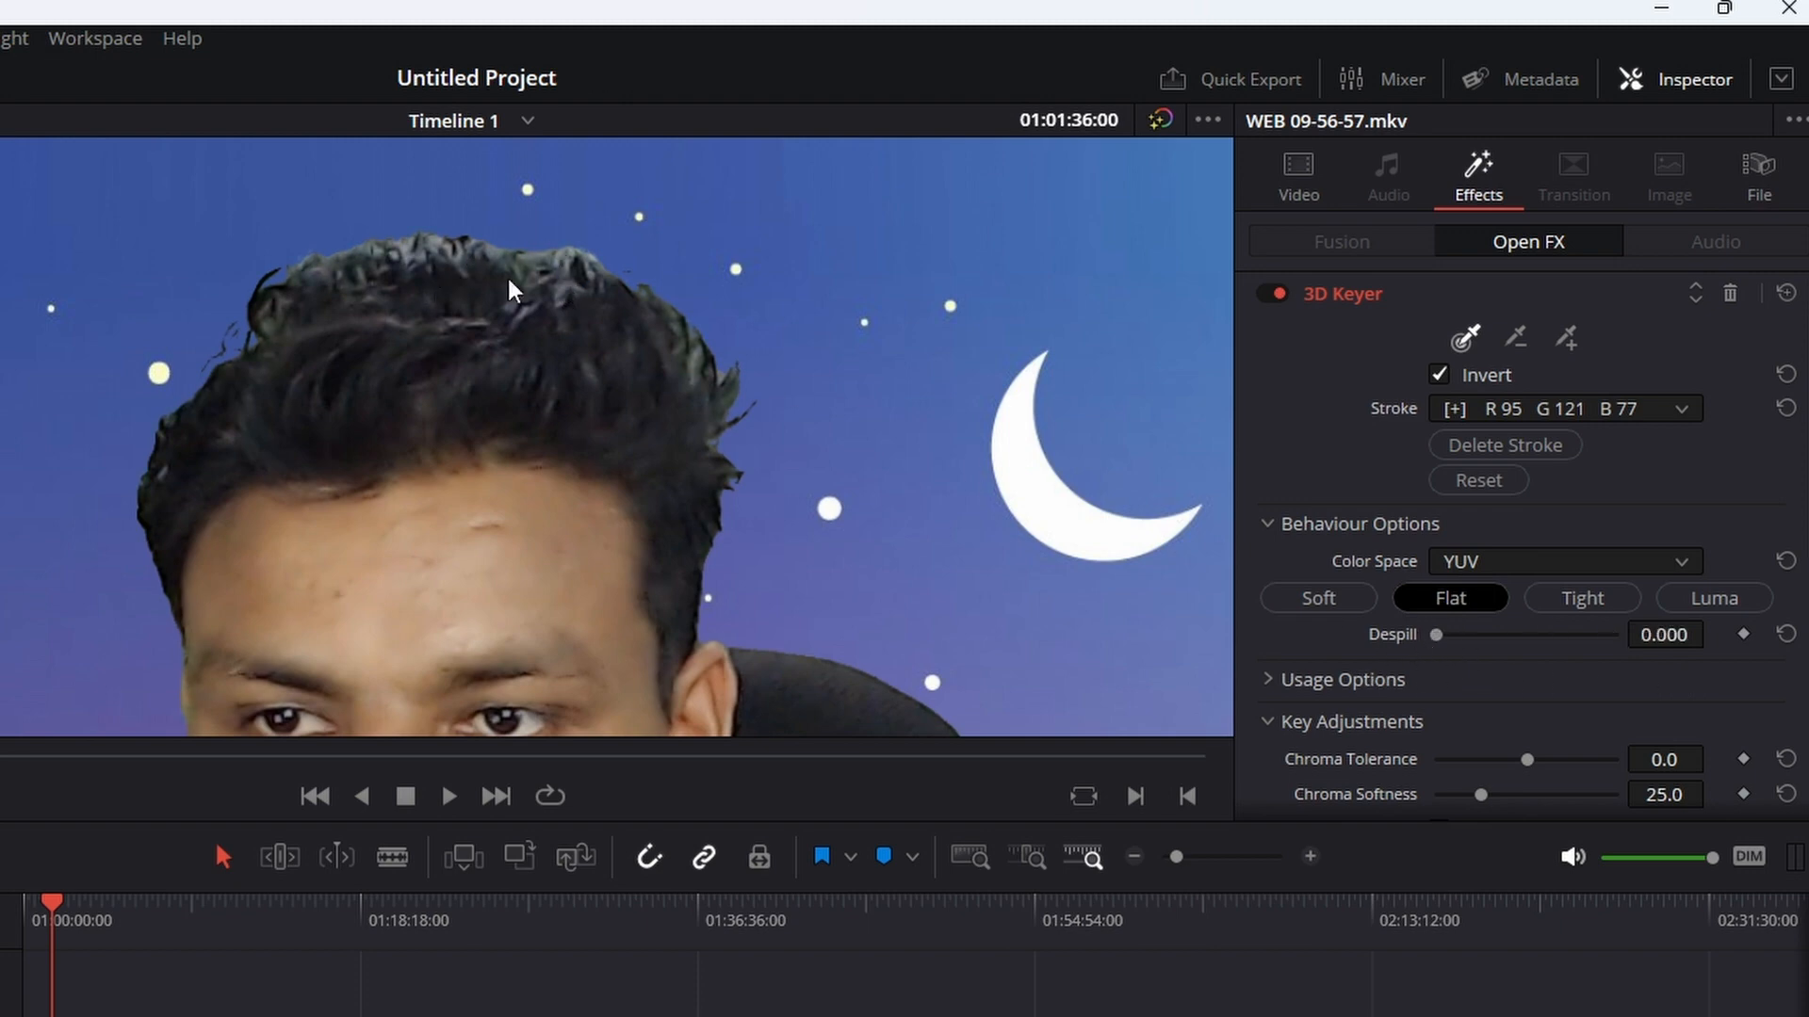
# - Set the 3D Keyer's Despill to 1.000 and inspect the subject's hair edges against the night-sky background
pyautogui.doubleClick(1435, 635)
pyautogui.scroll(-9, 737, 523)
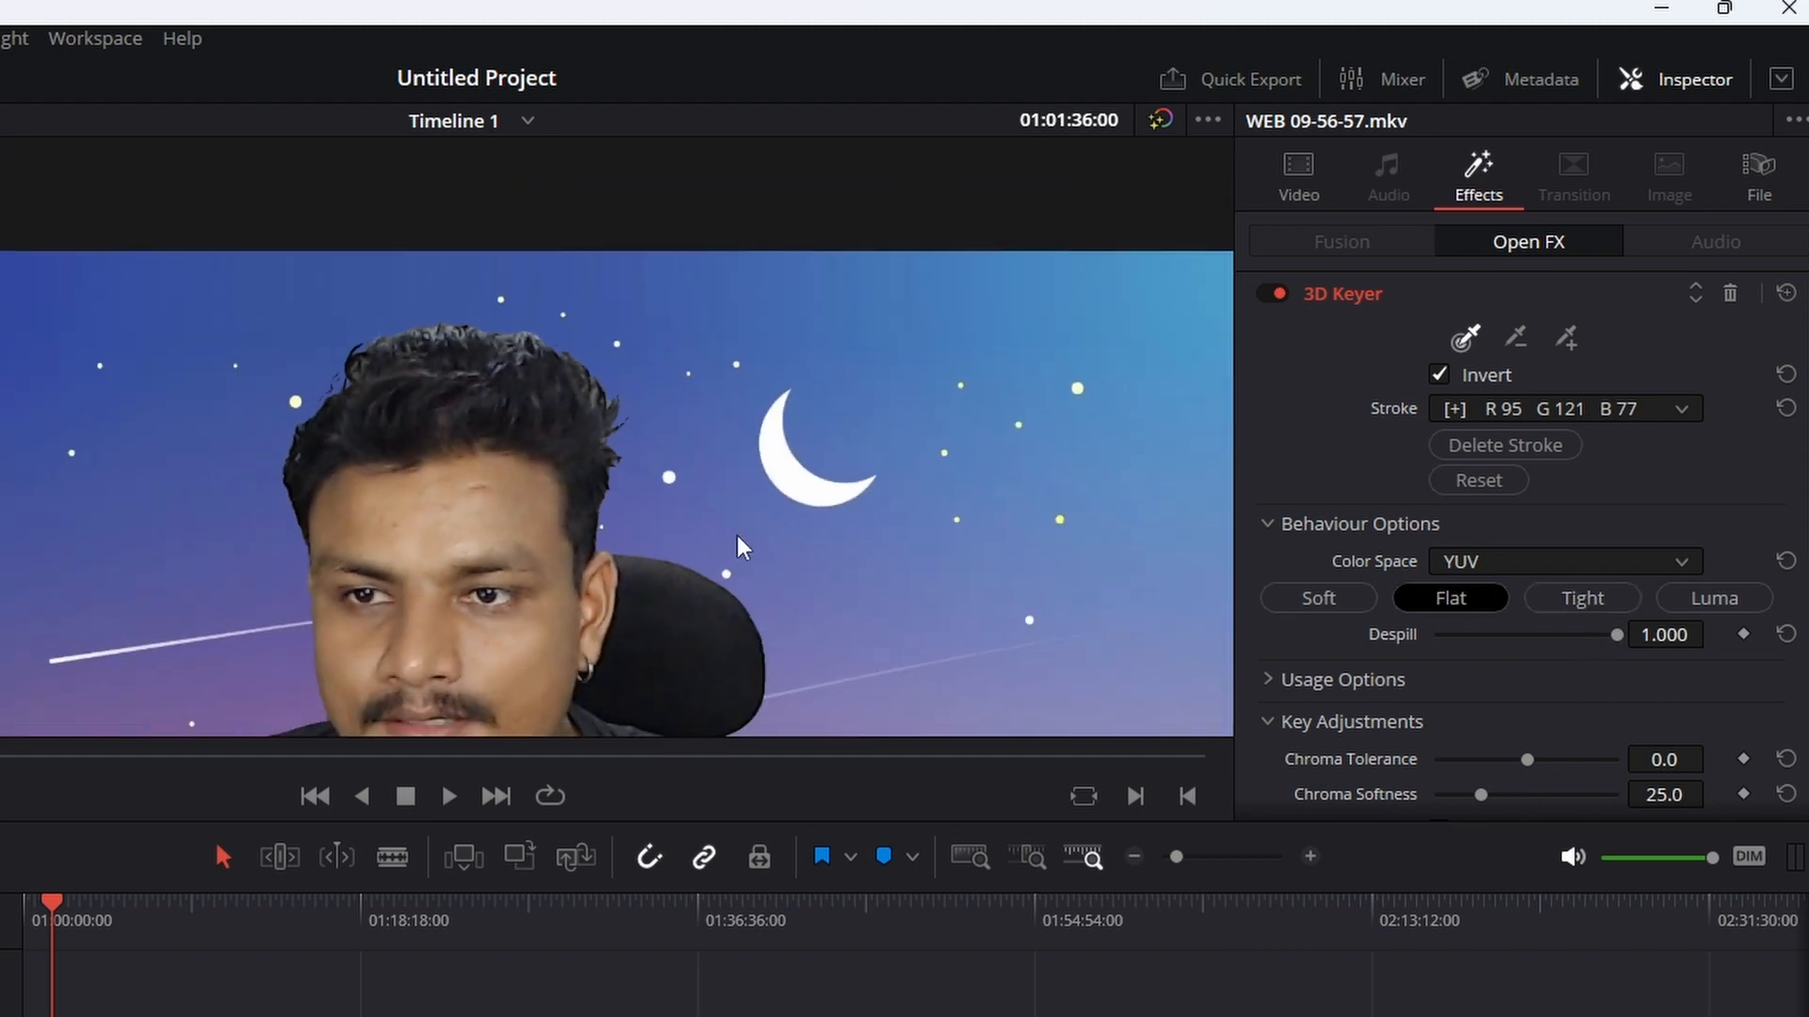
pyautogui.scroll(7, 735, 536)
pyautogui.scroll(1, 727, 533)
pyautogui.click(1458, 528)
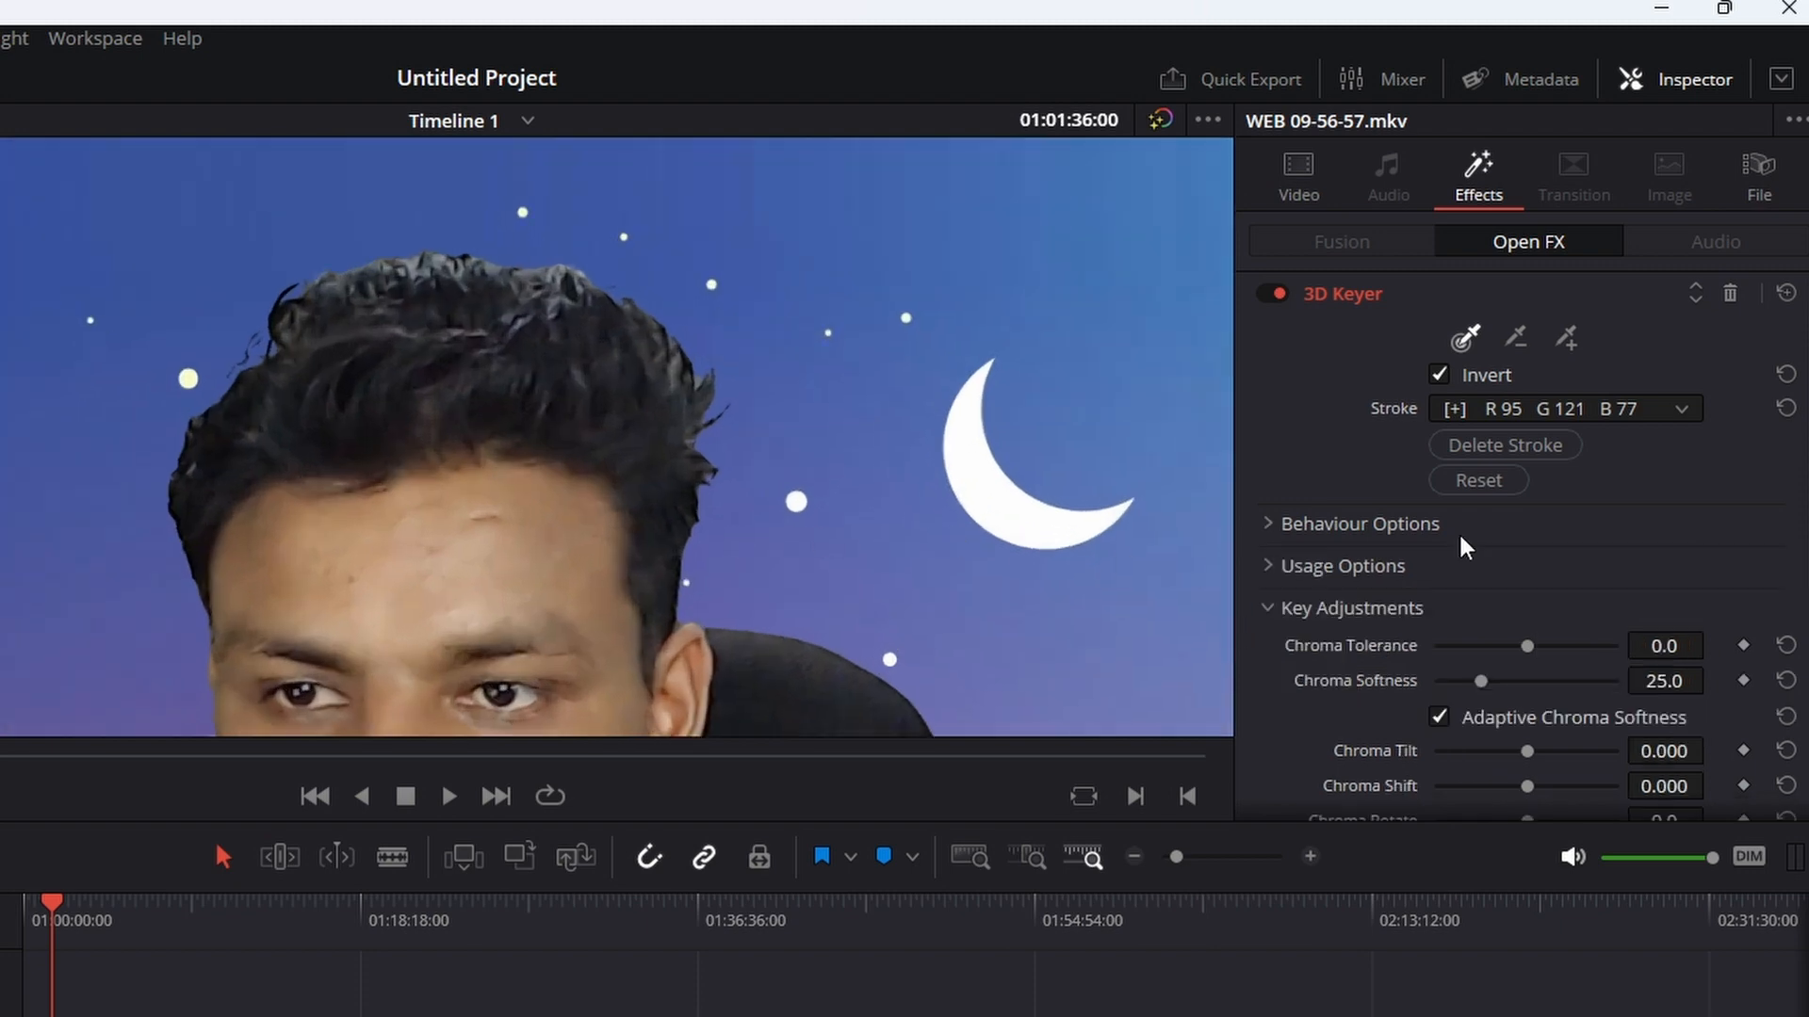
pyautogui.scroll(-3, 1296, 666)
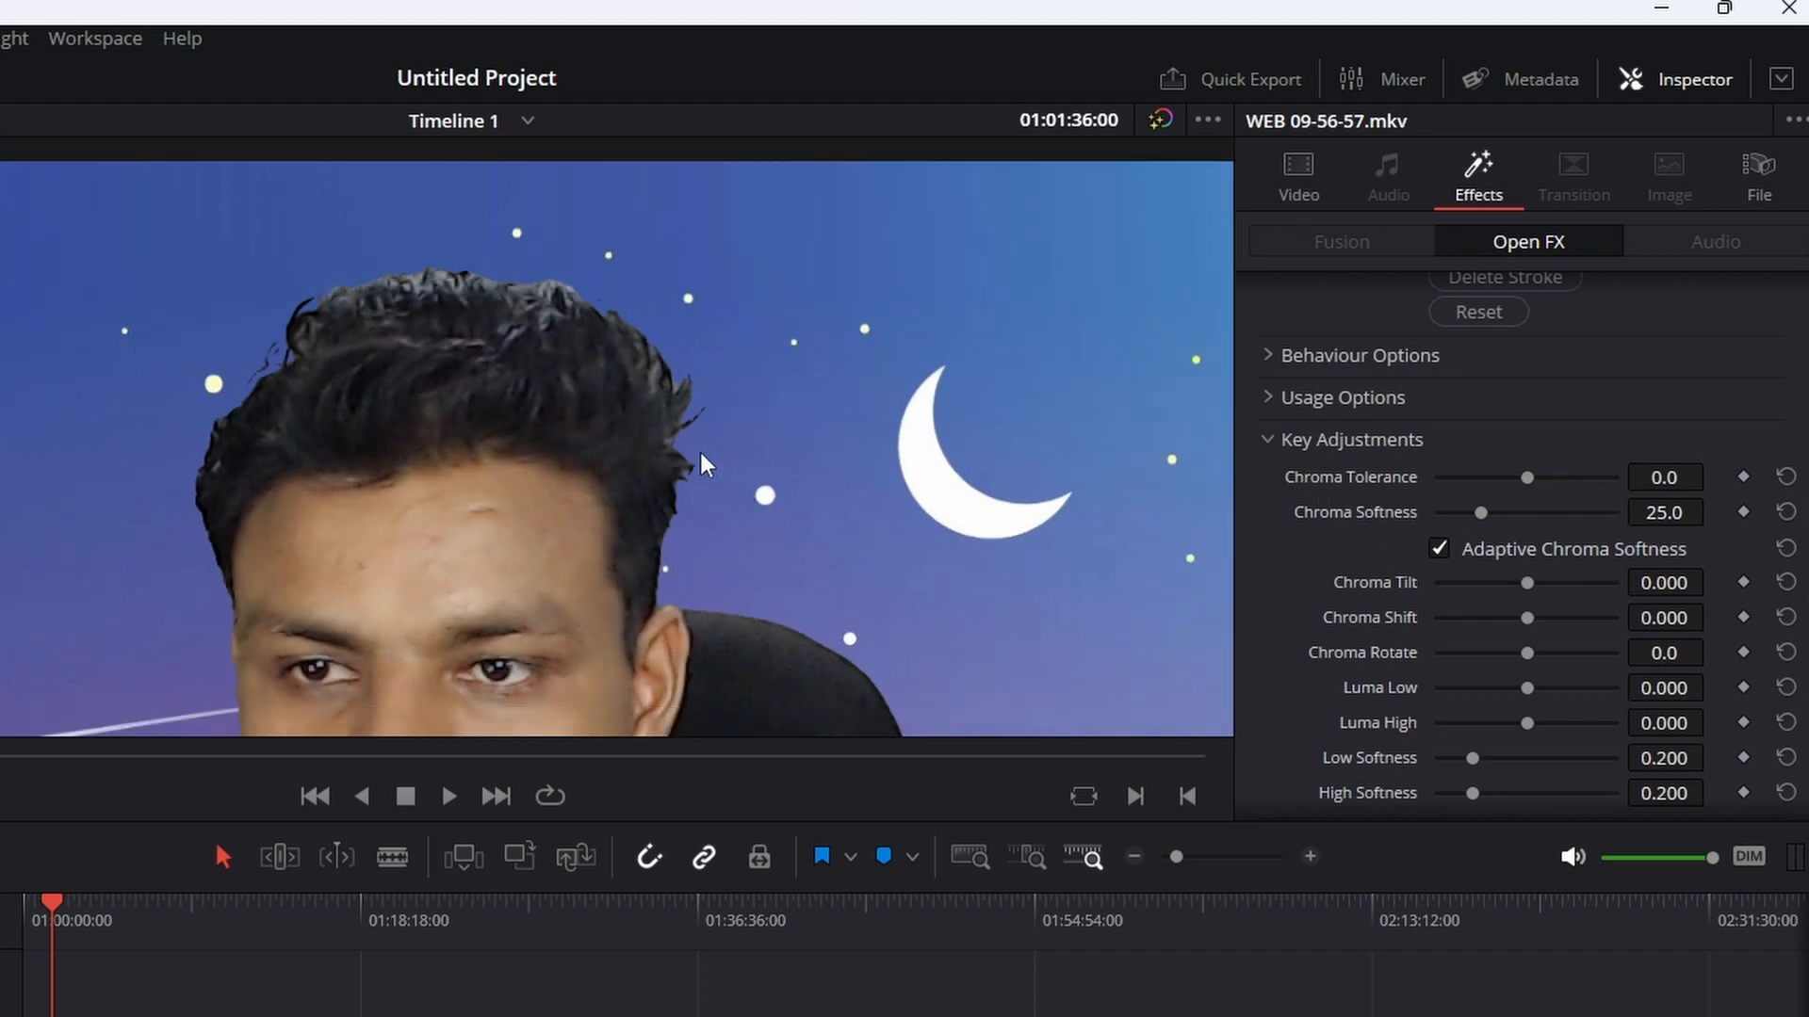
pyautogui.scroll(-3, 699, 448)
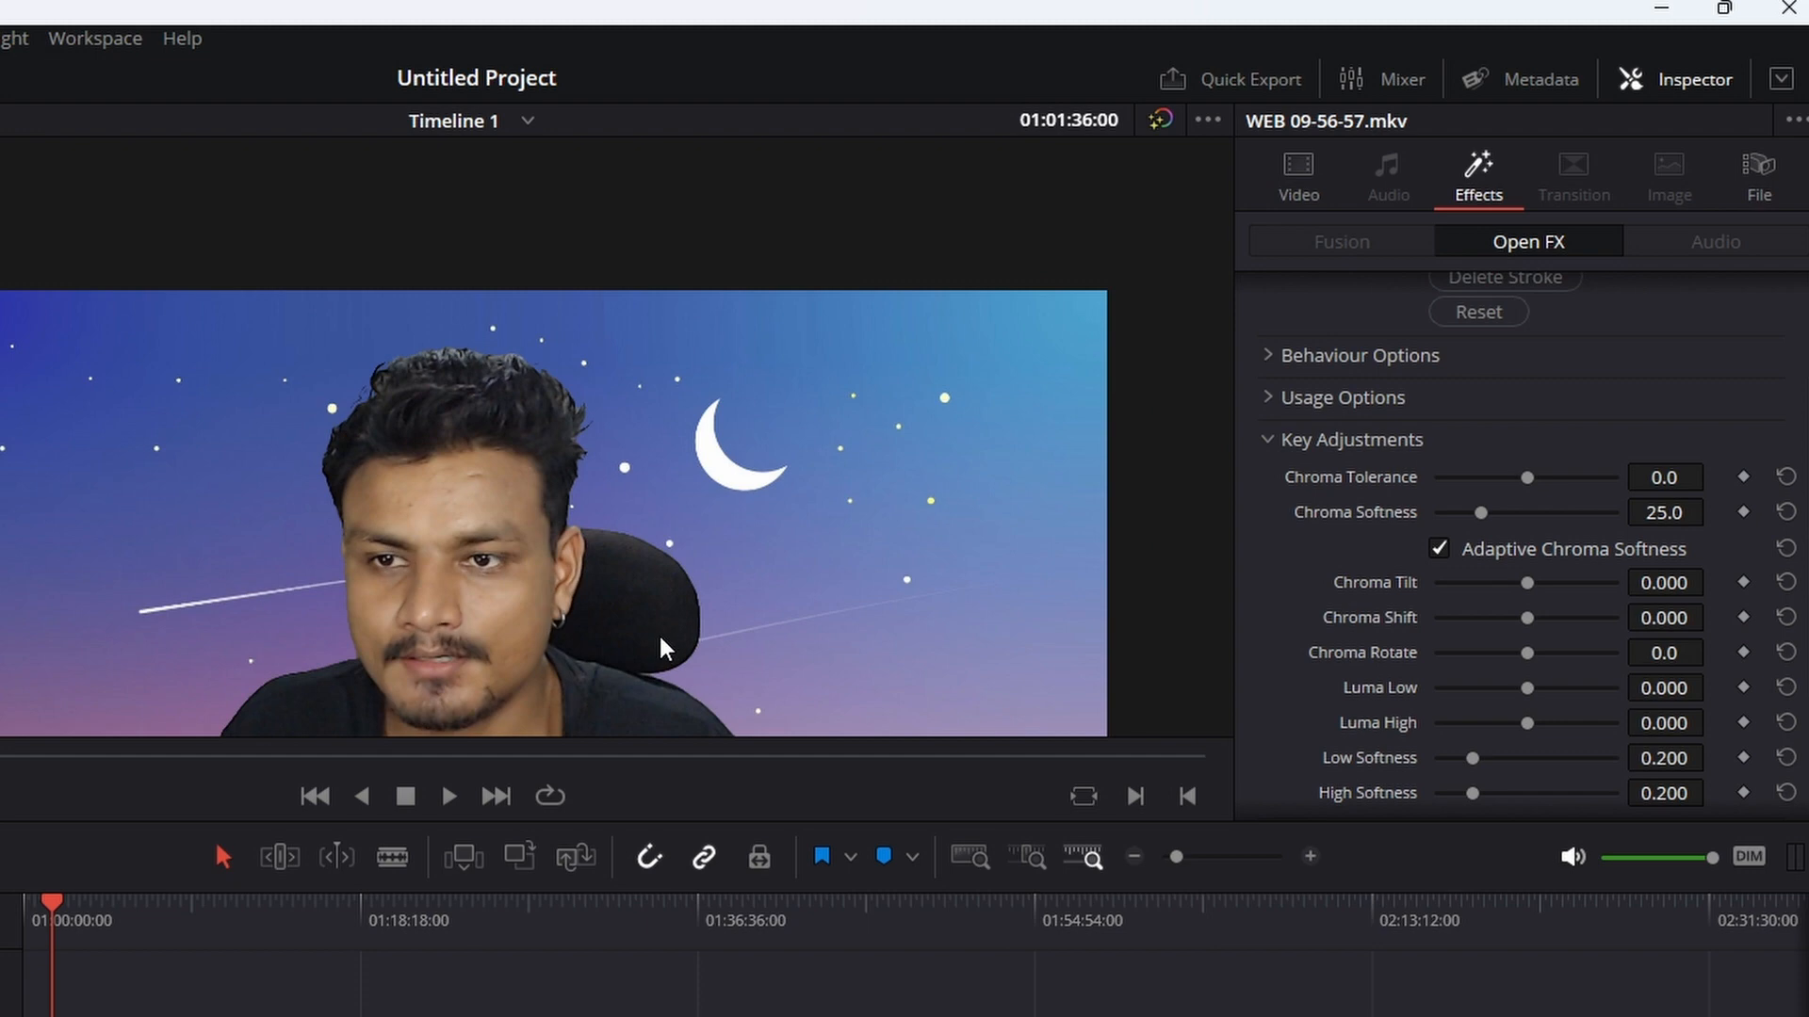
pyautogui.scroll(4, 659, 632)
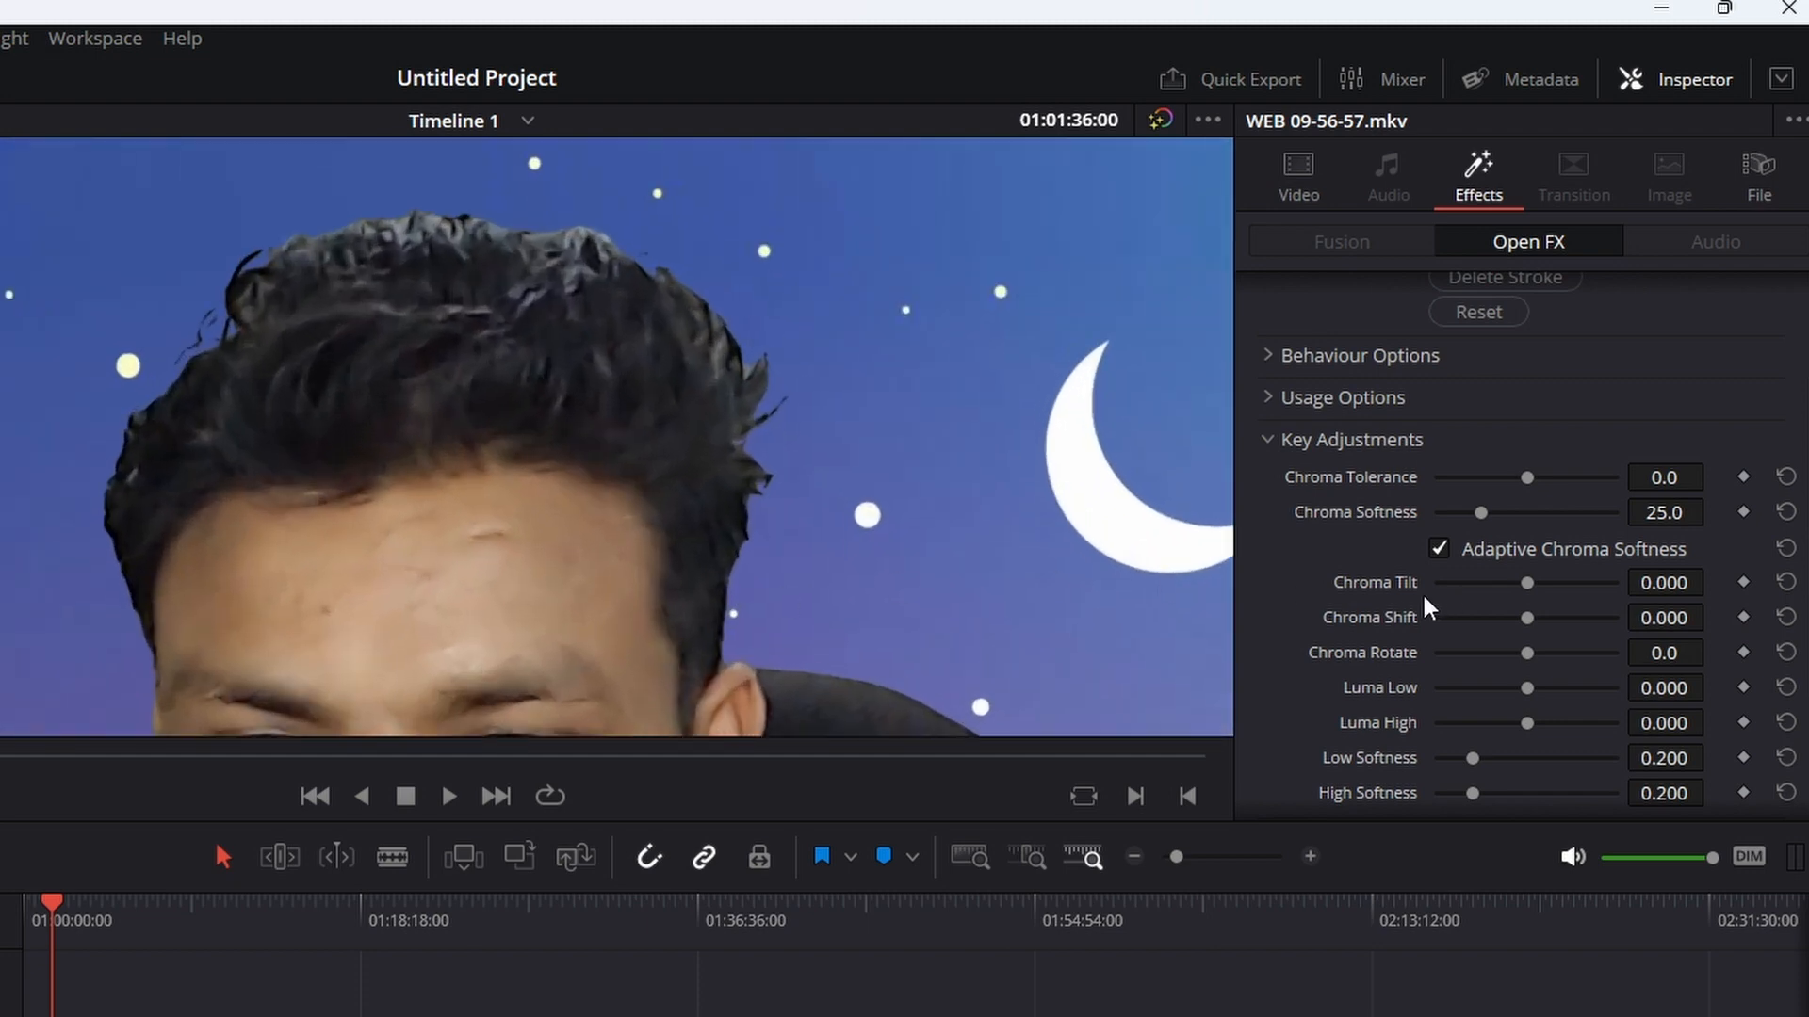
# - Try the Matte Finesse's Clean Black at 100.0, lower it to 9.3, and inspect the edges around the hair
pyautogui.scroll(-3, 1365, 523)
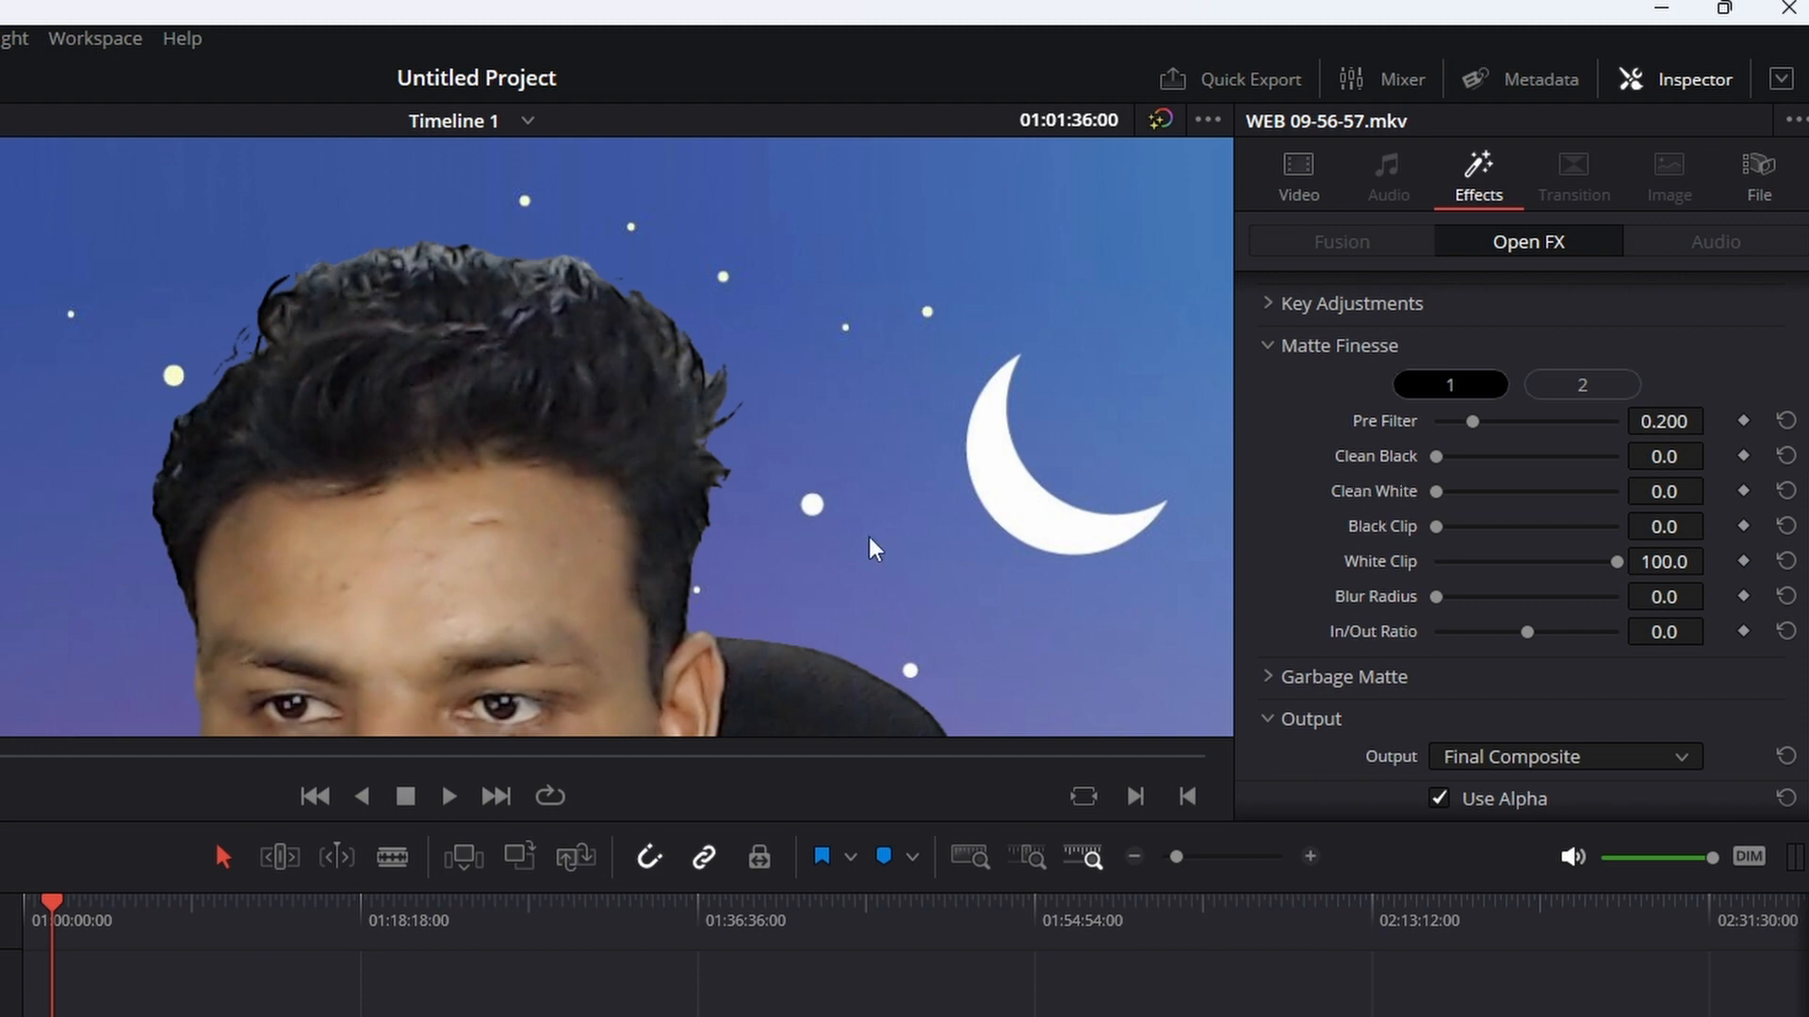
pyautogui.scroll(-1, 728, 535)
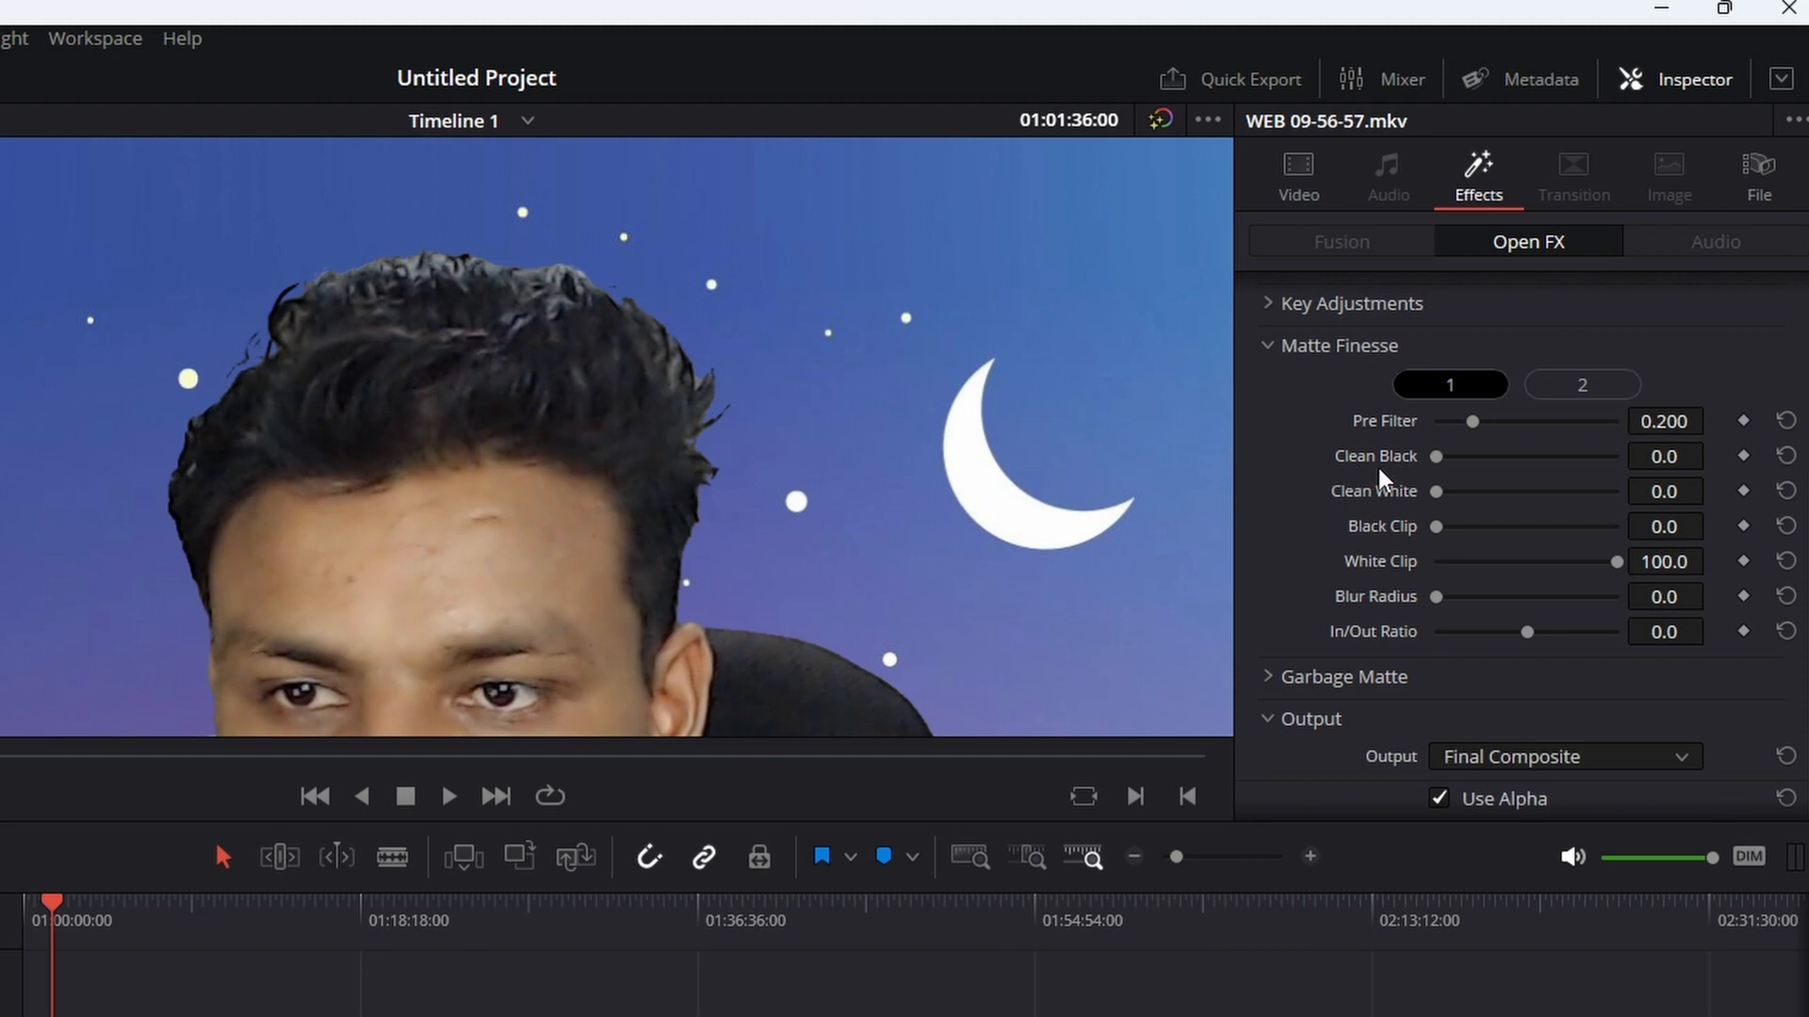
pyautogui.moveTo(1438, 459); pyautogui.dragTo(1643, 456)
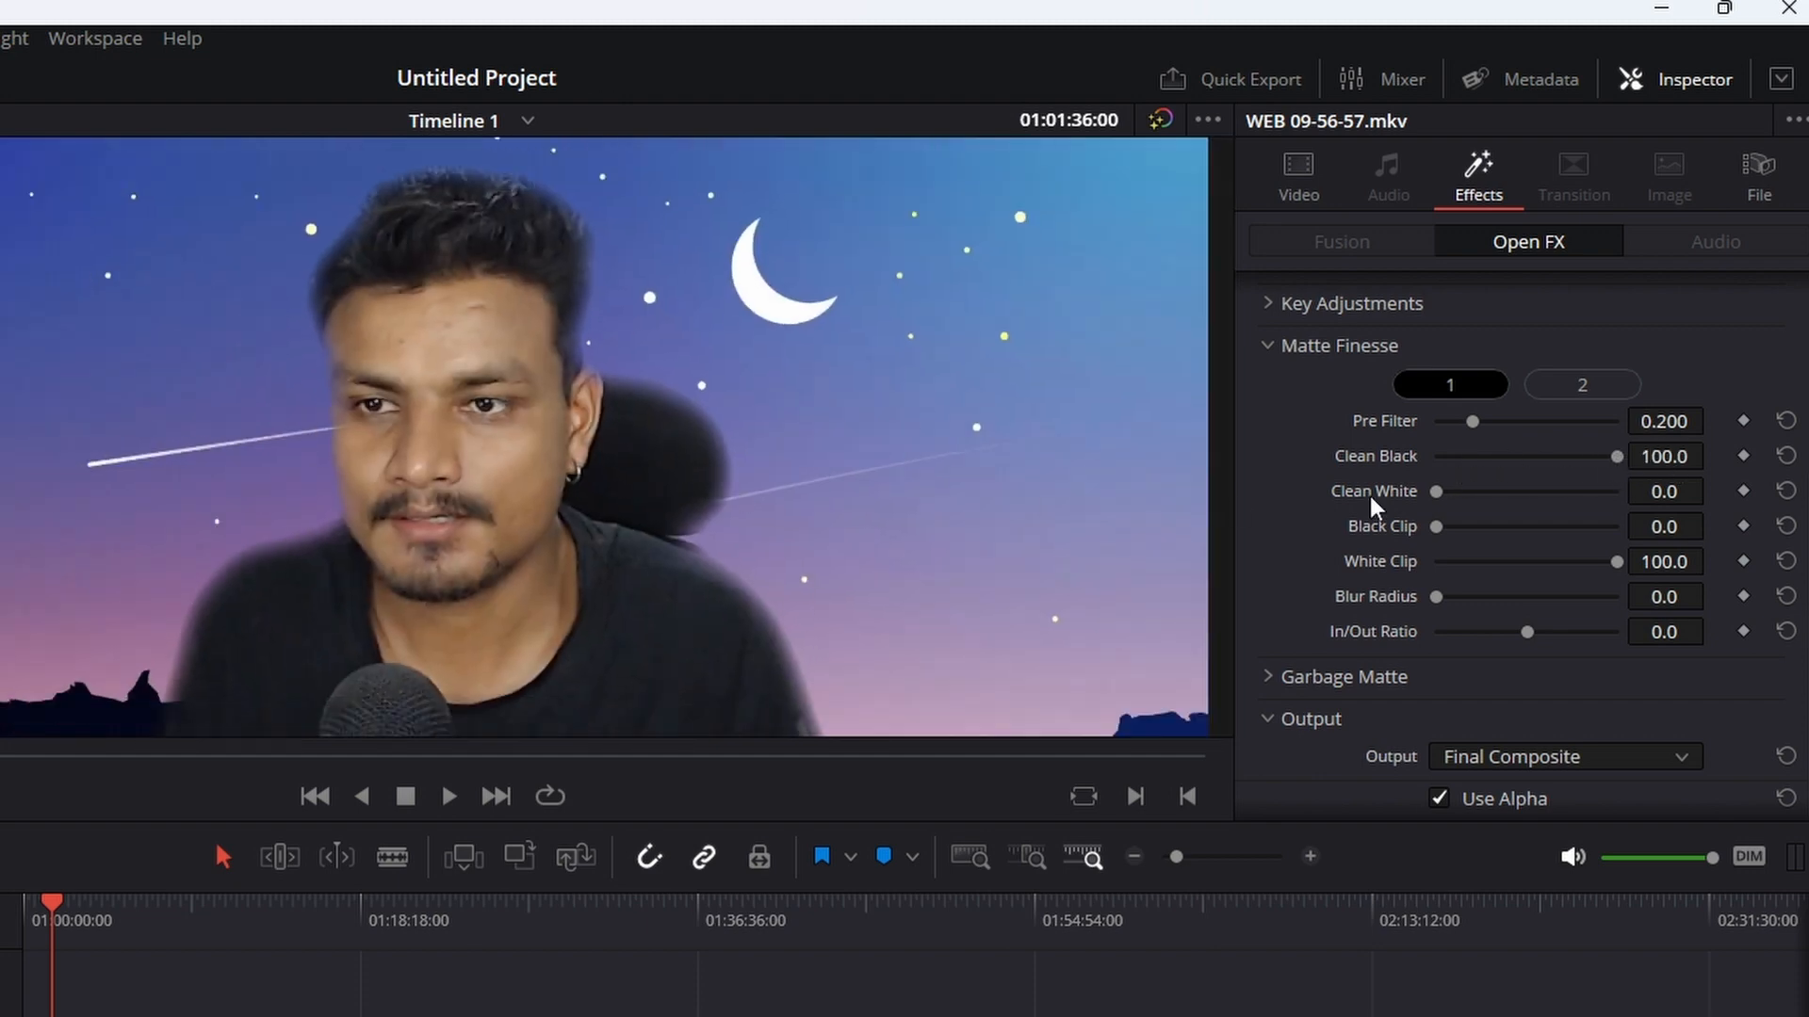
pyautogui.moveTo(1603, 455); pyautogui.dragTo(1452, 464)
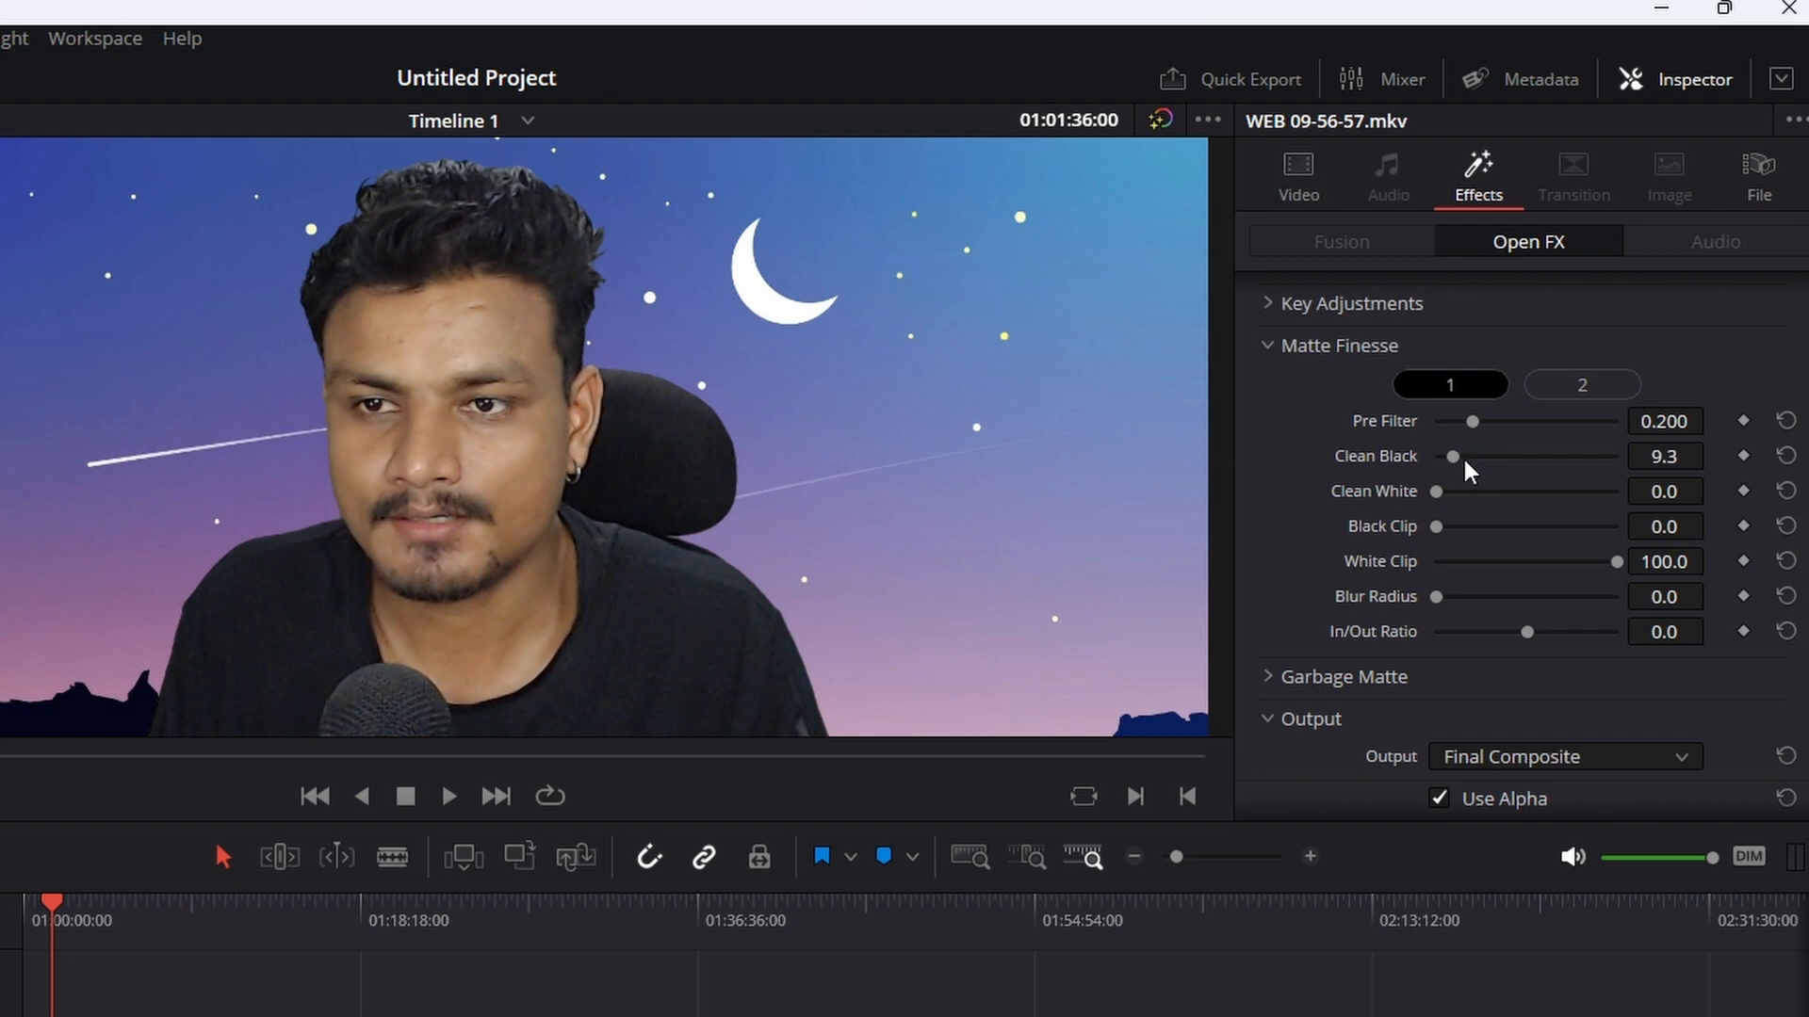
pyautogui.moveTo(1451, 462); pyautogui.dragTo(1452, 455)
pyautogui.scroll(3, 763, 477)
pyautogui.scroll(-1, 763, 478)
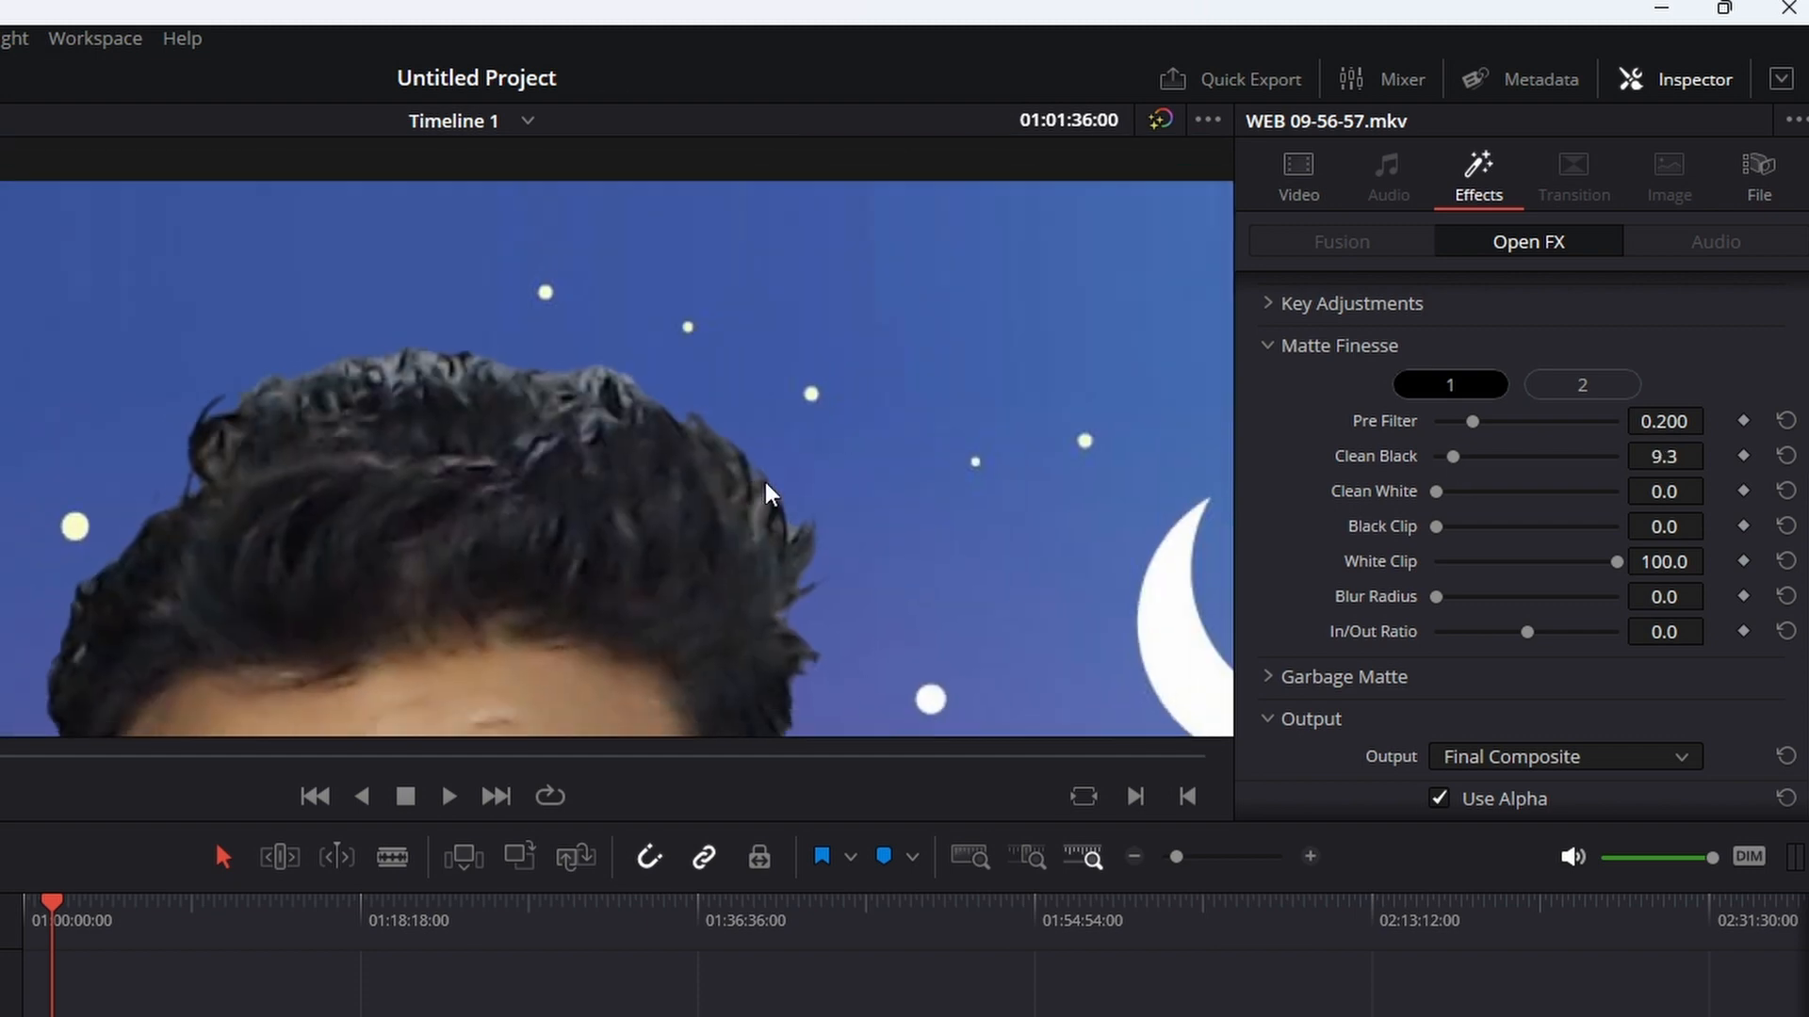
pyautogui.scroll(-2, 765, 482)
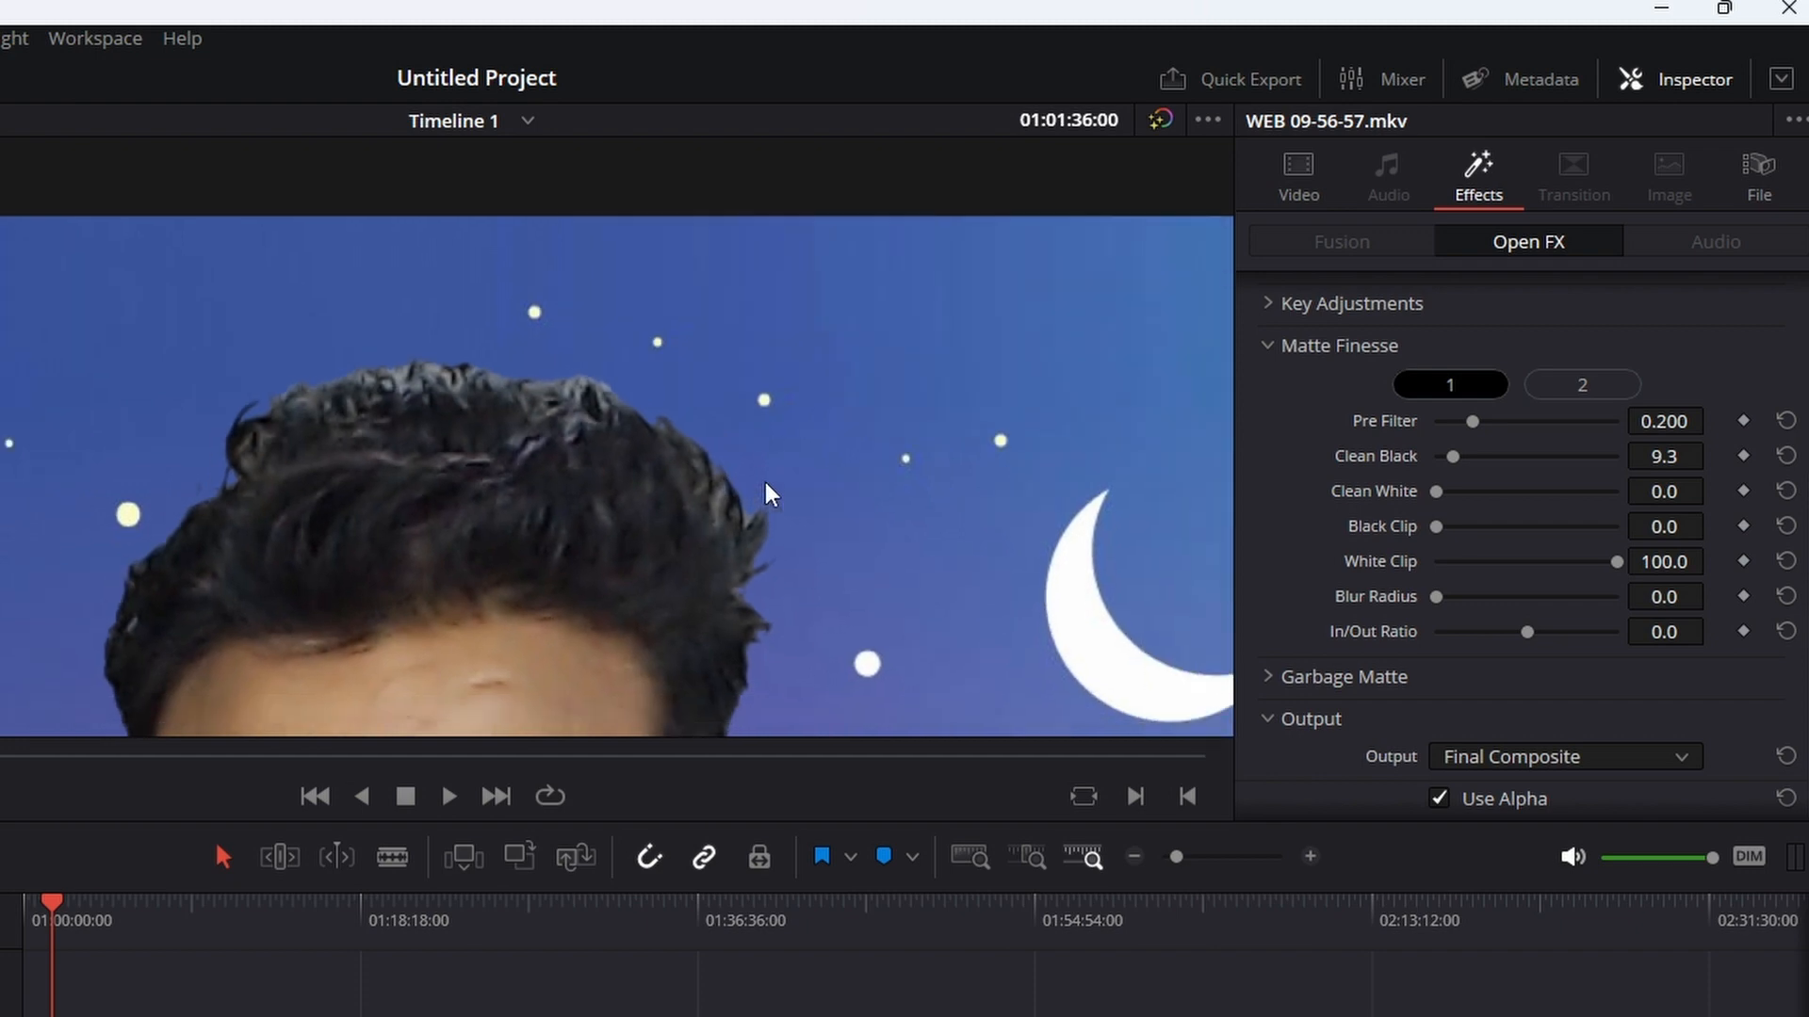
pyautogui.scroll(-2, 834, 536)
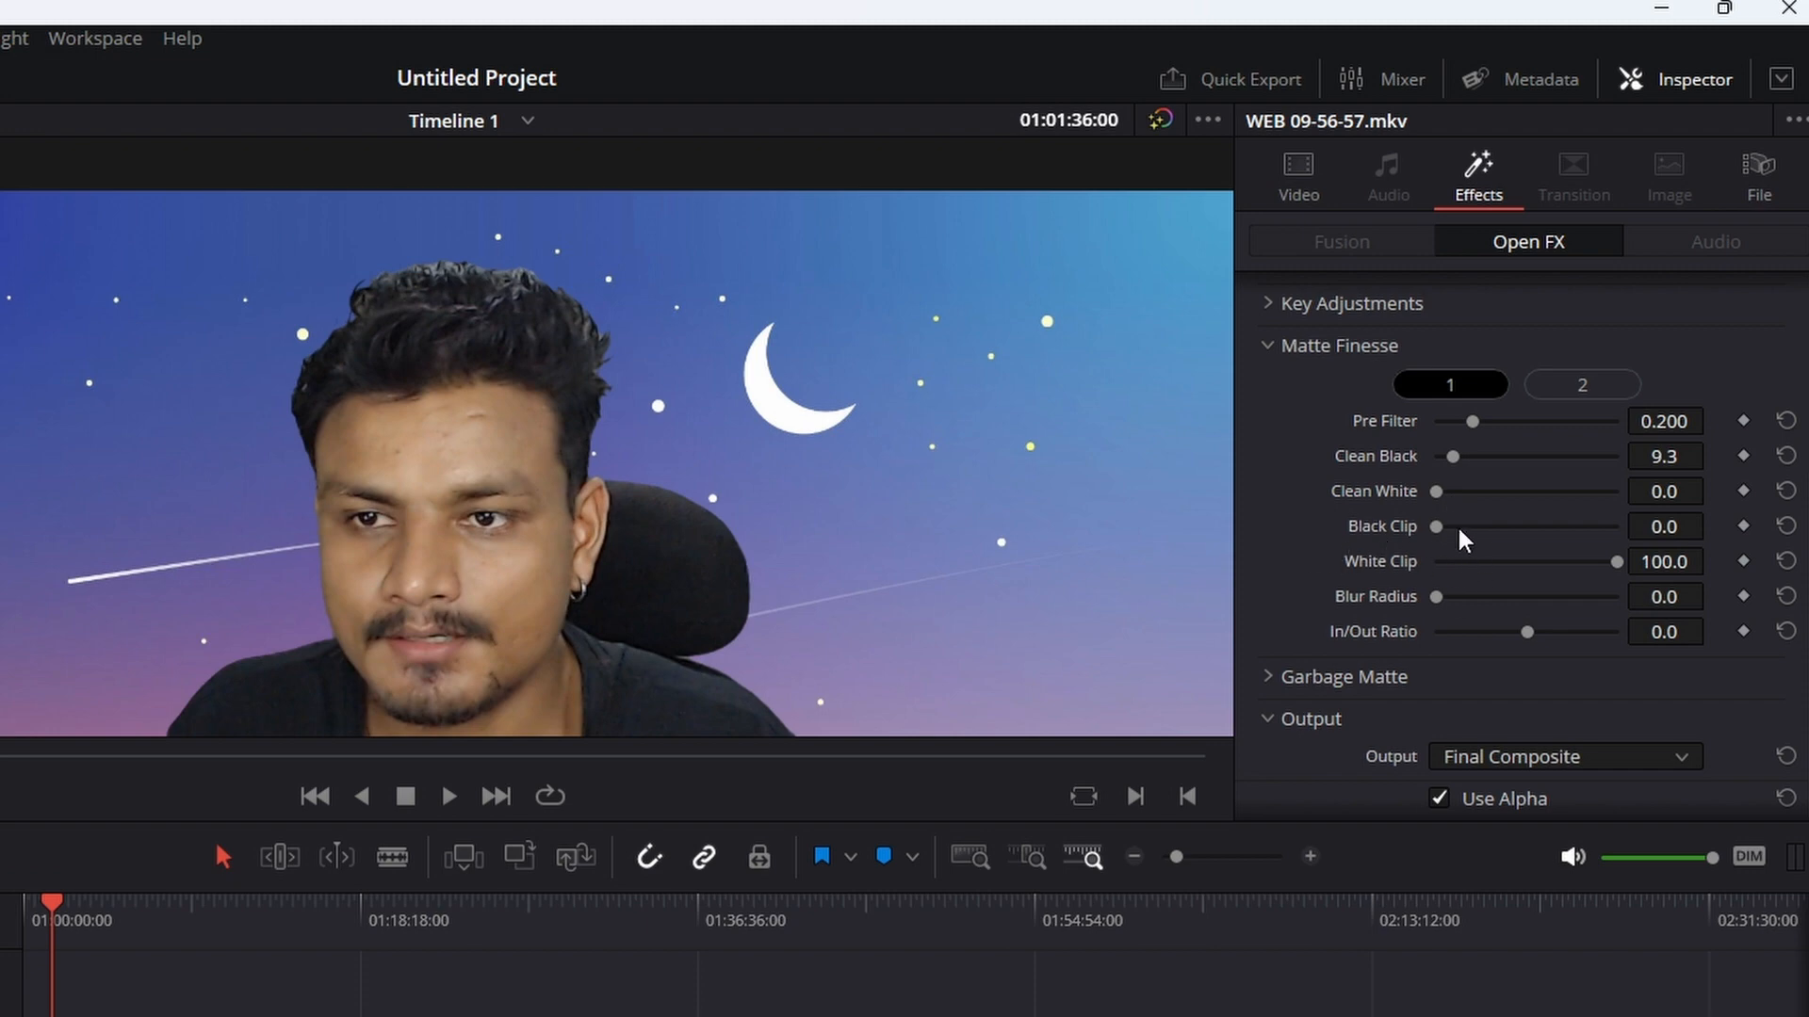
# - Collapse the Matte Finesse settings and delete the 3D Keyer from the webcam clip
pyautogui.click(1262, 350)
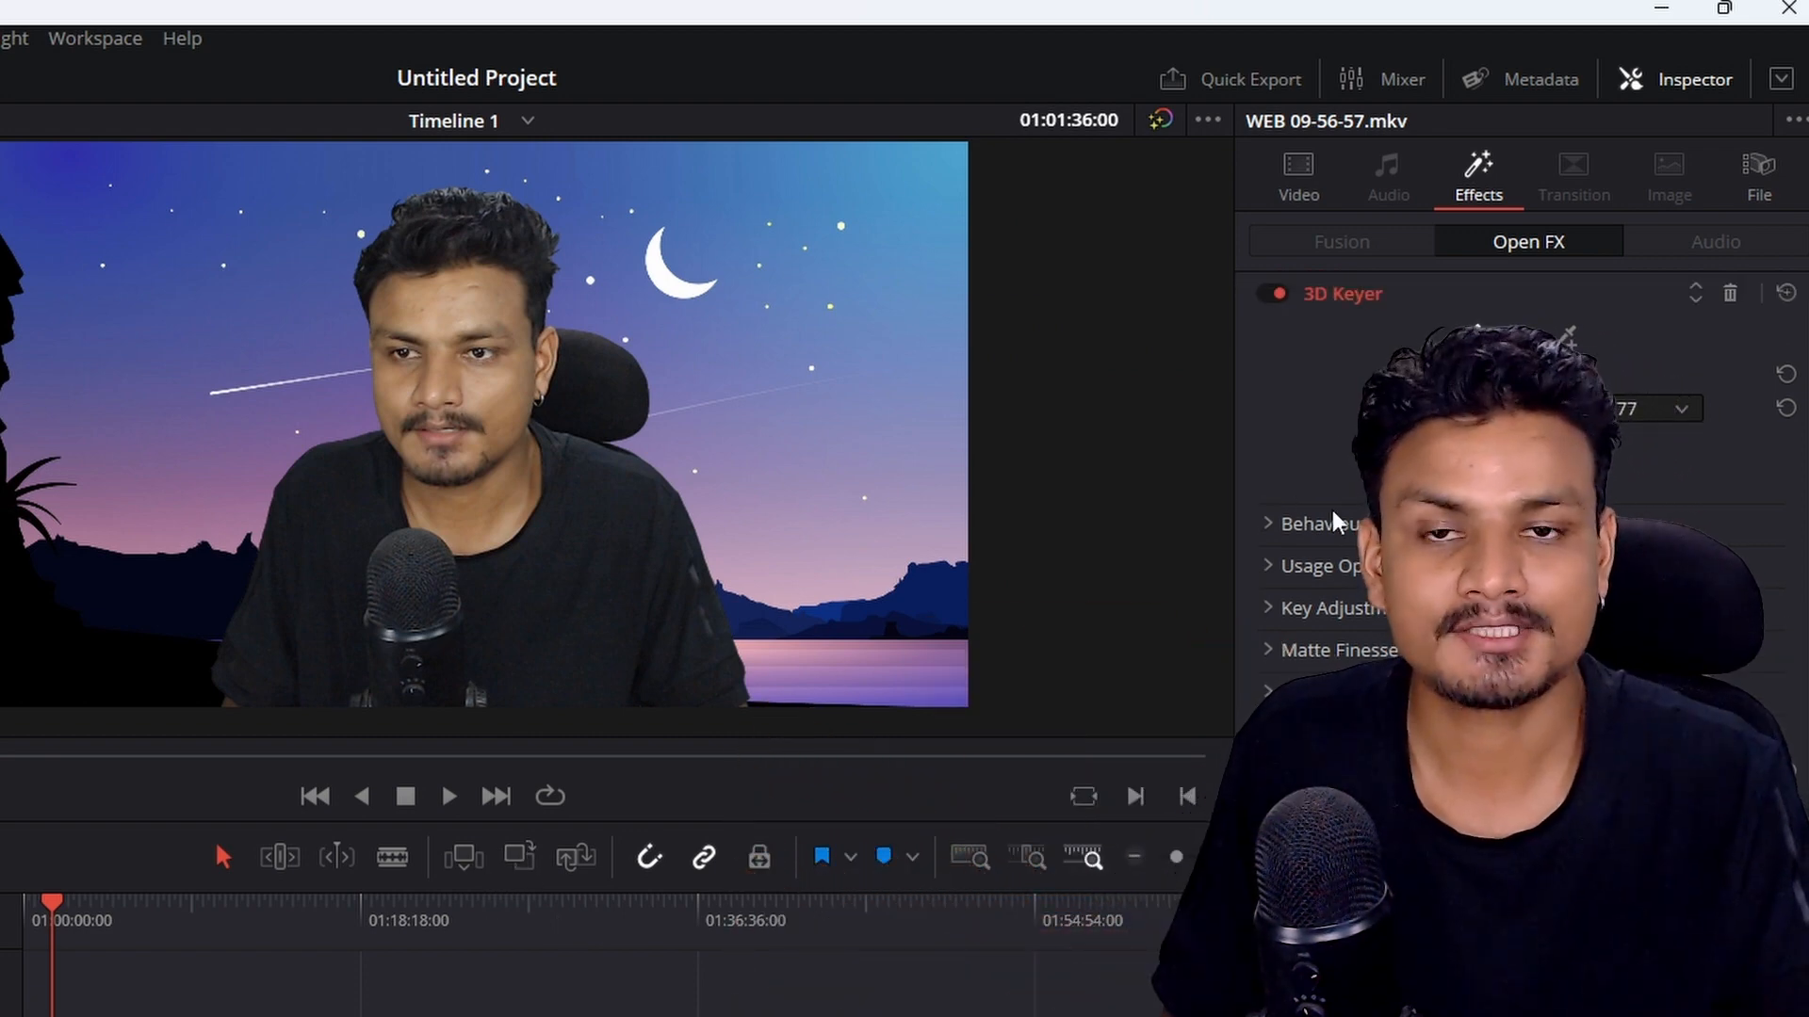
pyautogui.scroll(1, 1320, 533)
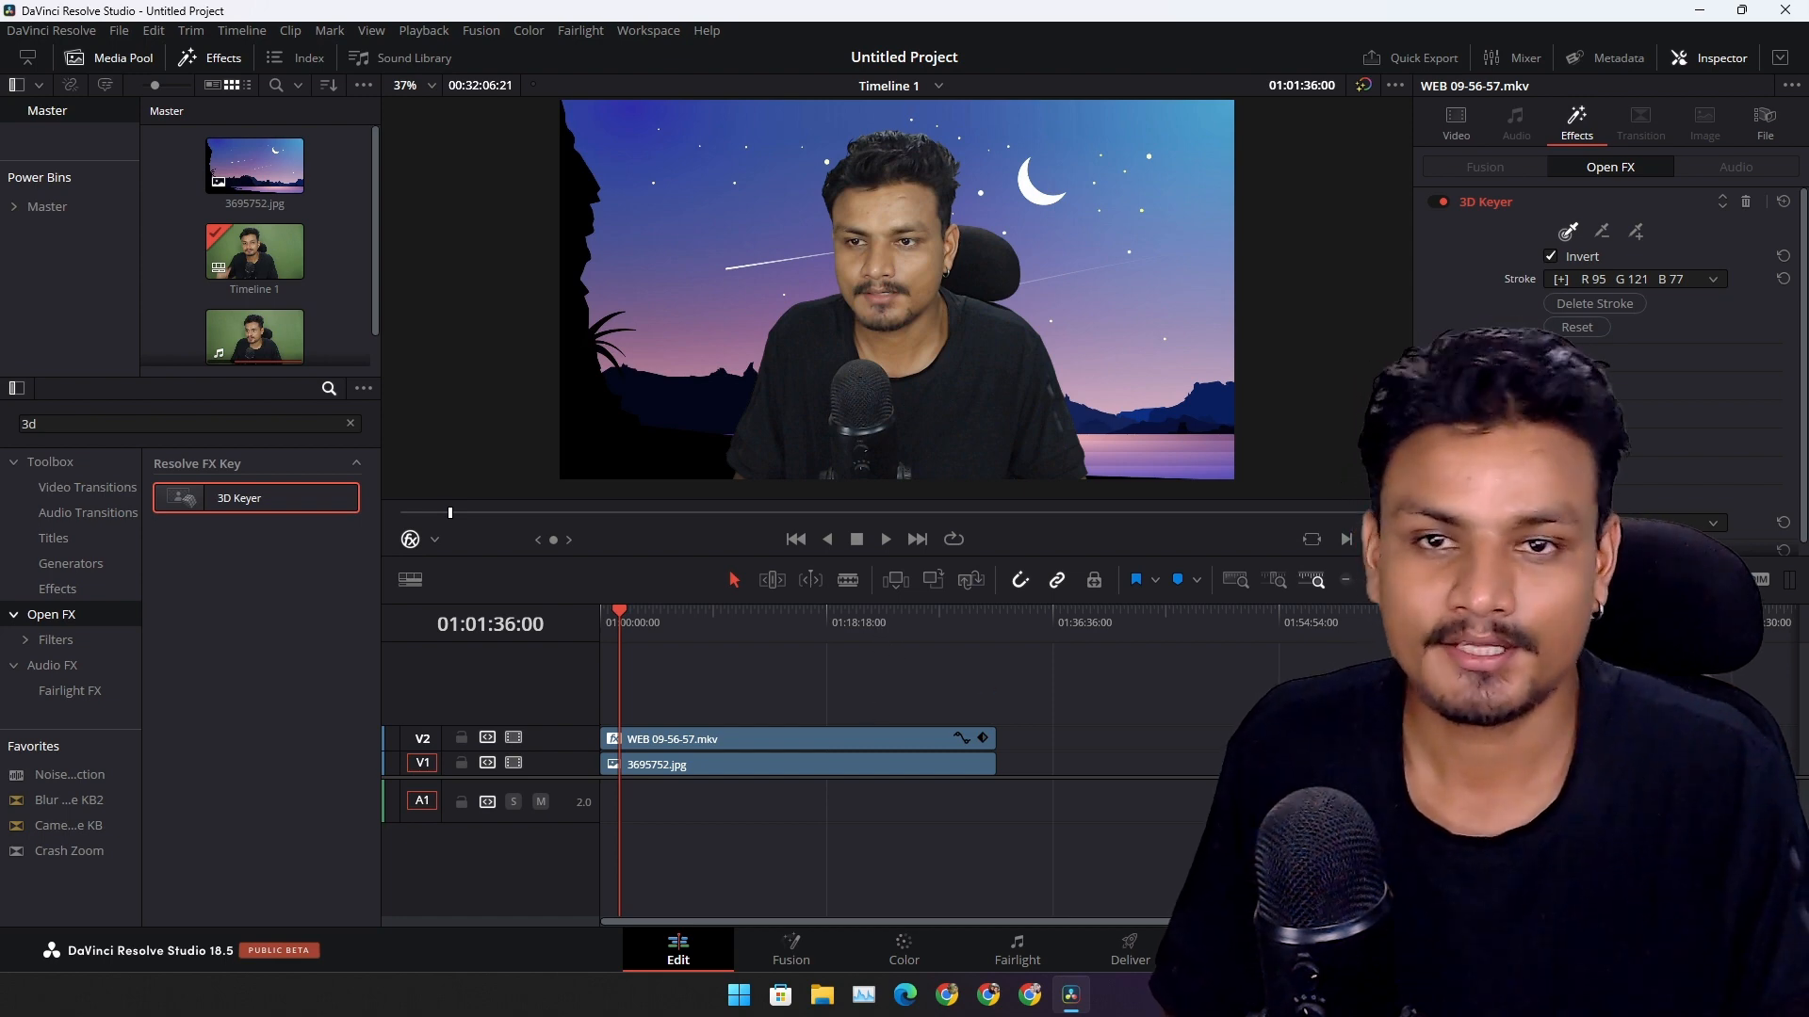
pyautogui.click(1745, 204)
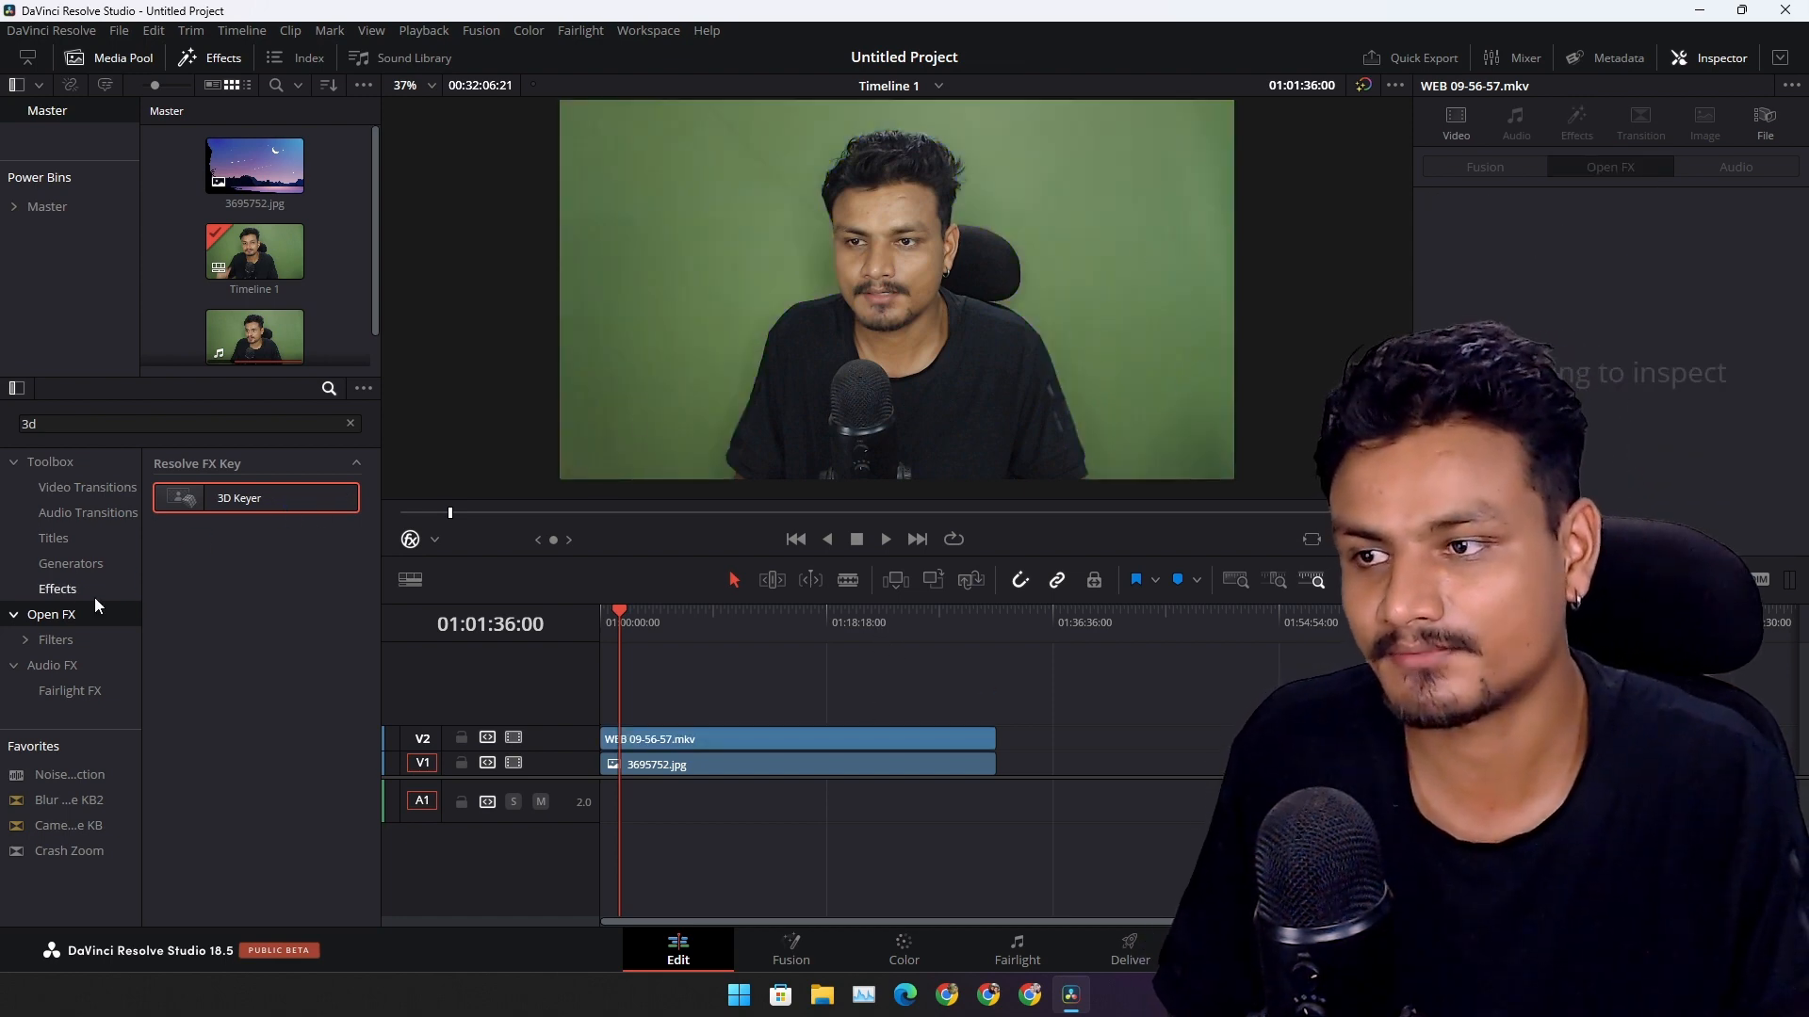
# - Search the effects for "adjus" and add an Adjustment Clip on V3 at the timeline's start, above the webcam clip
pyautogui.click(350, 423)
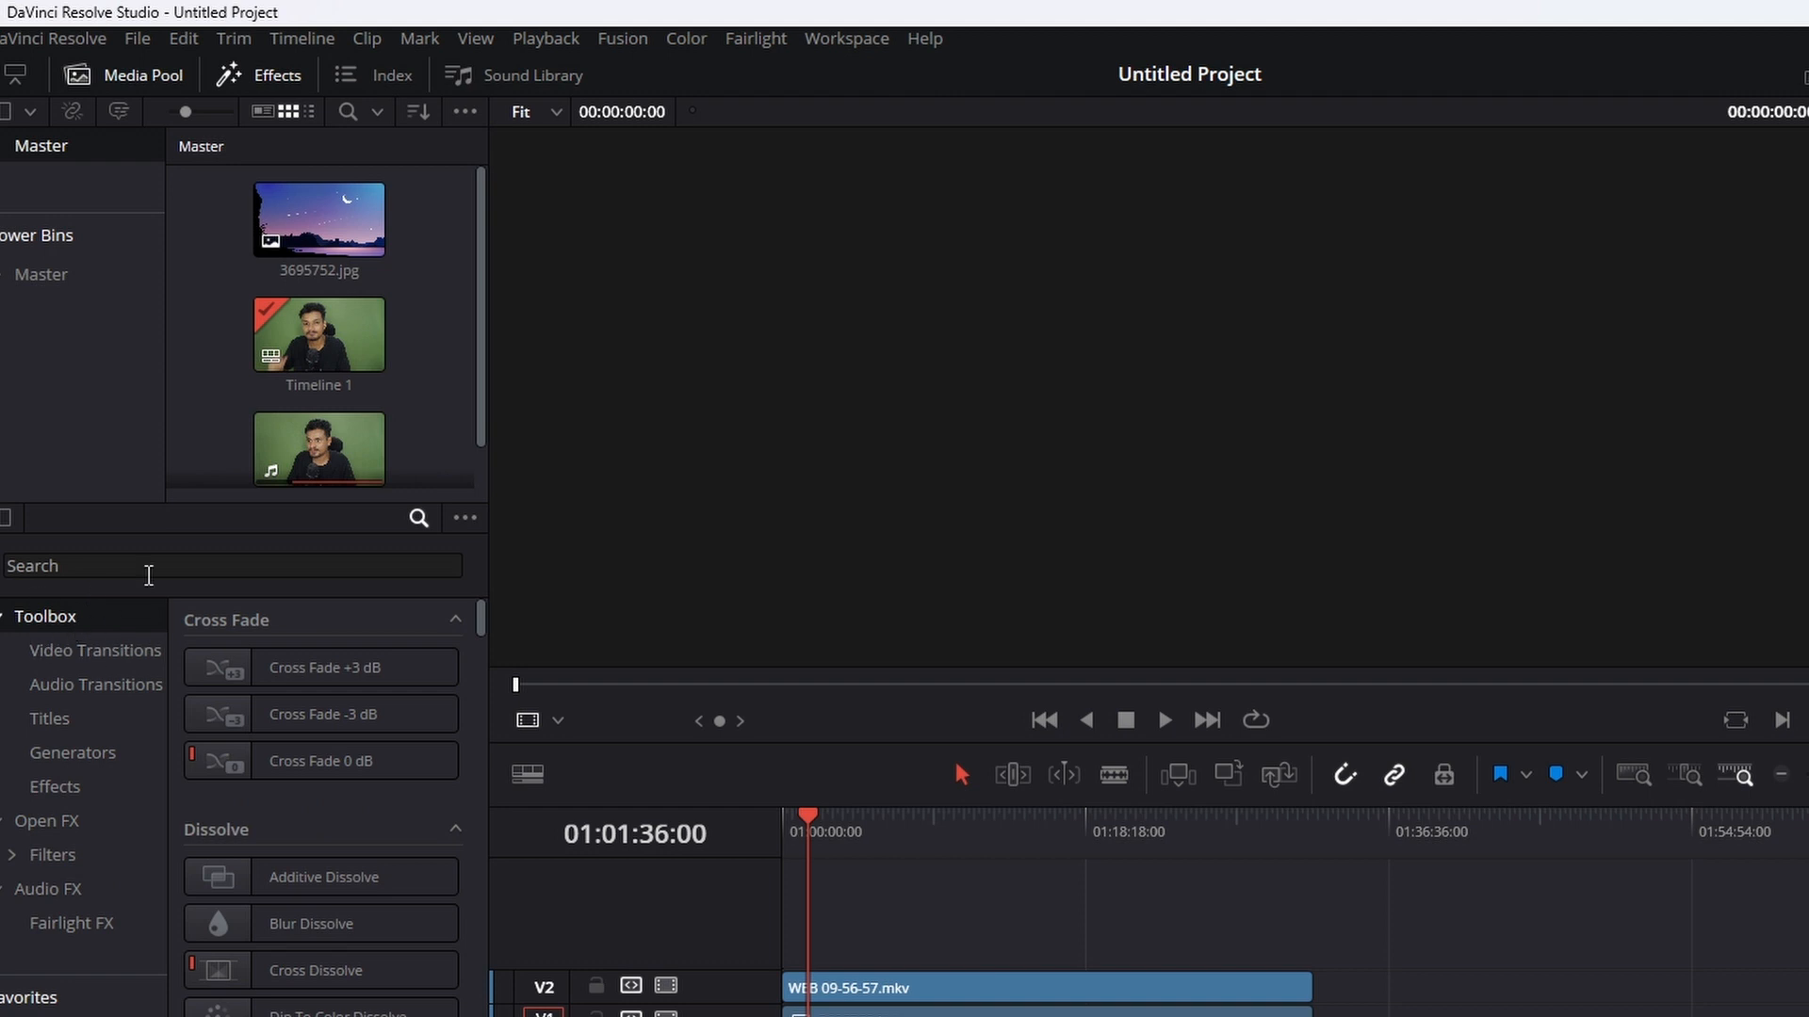
pyautogui.click(151, 566)
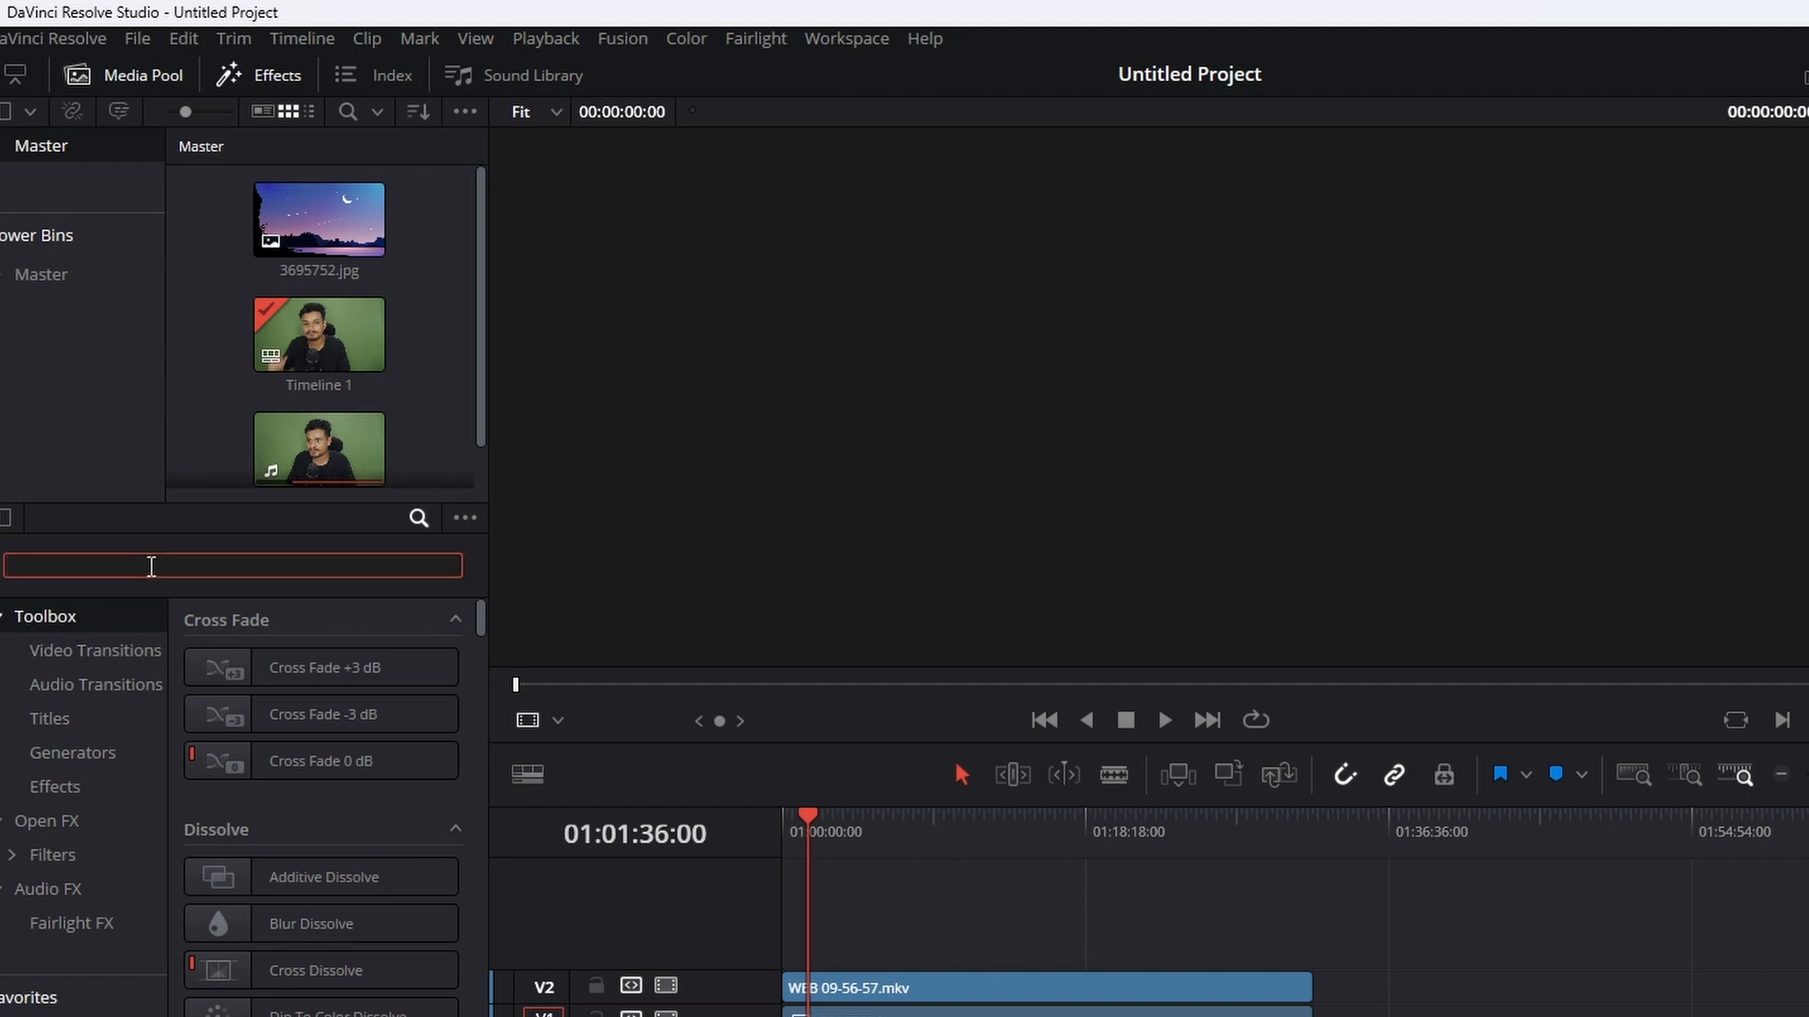
pyautogui.write('adjus')
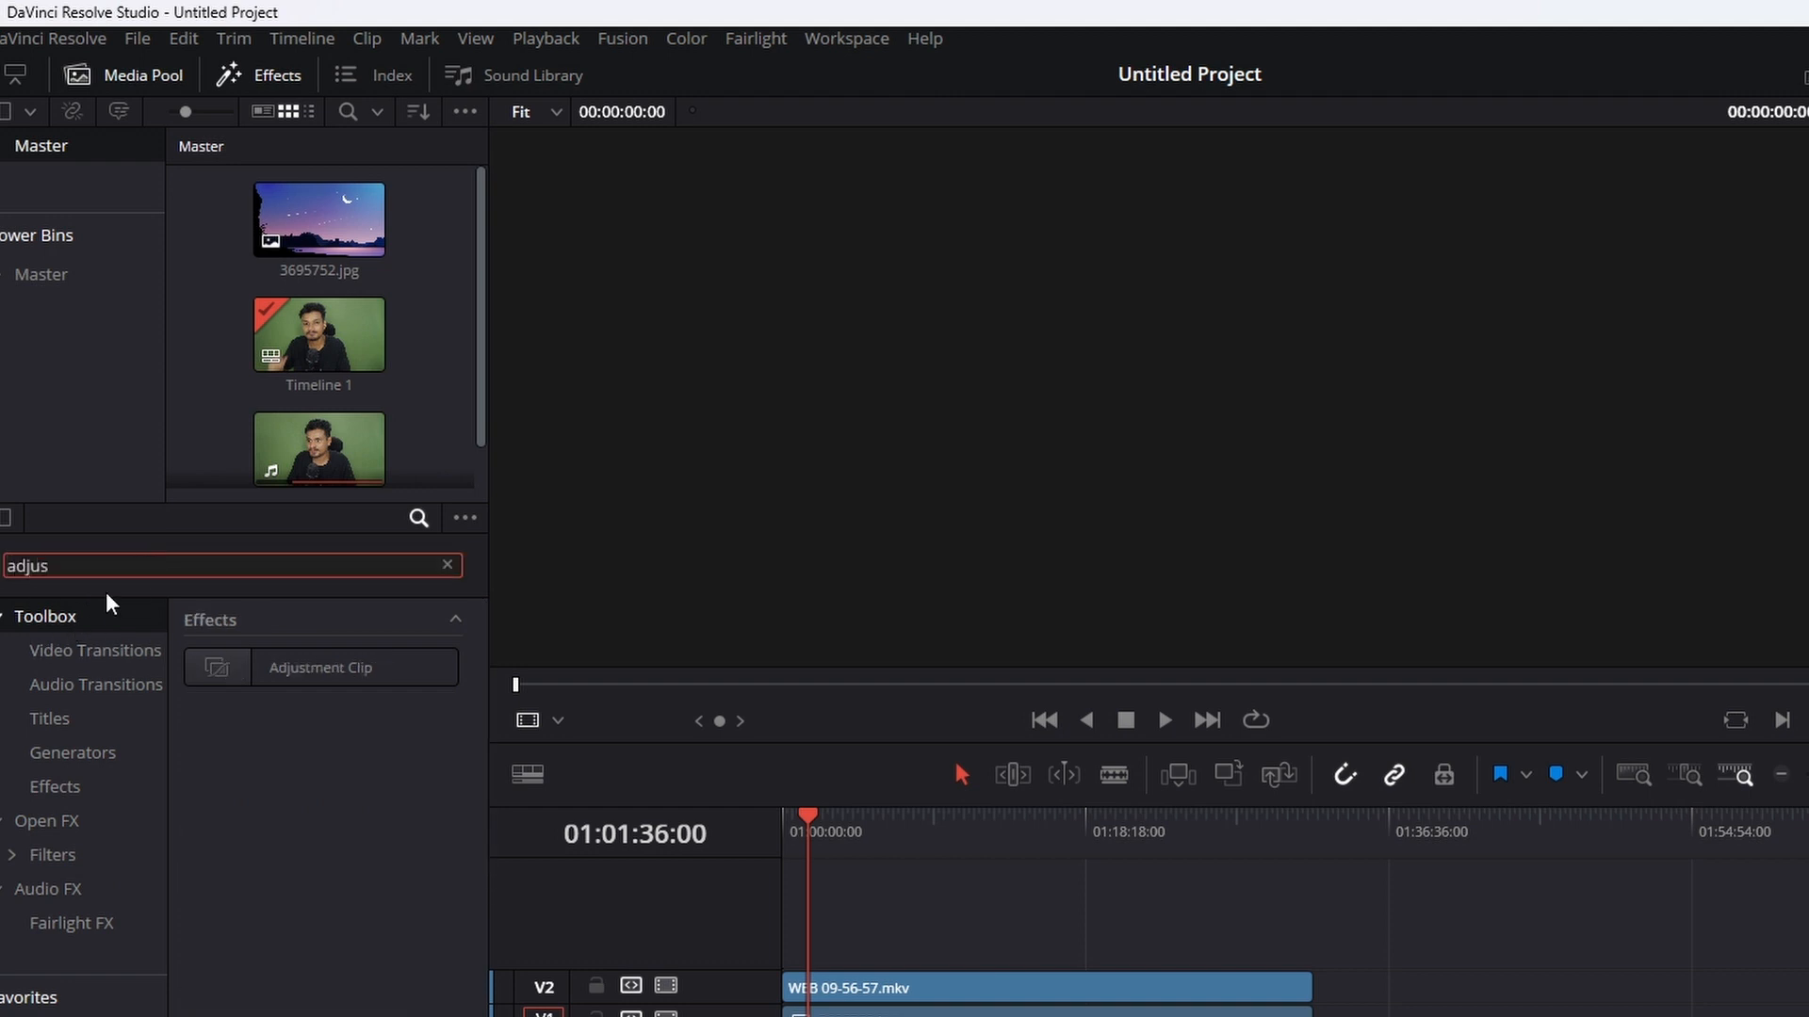
pyautogui.moveTo(325, 682); pyautogui.dragTo(1804, 955)
pyautogui.hotkey('ctrl', '-')
pyautogui.hotkey('ctrl', '-')
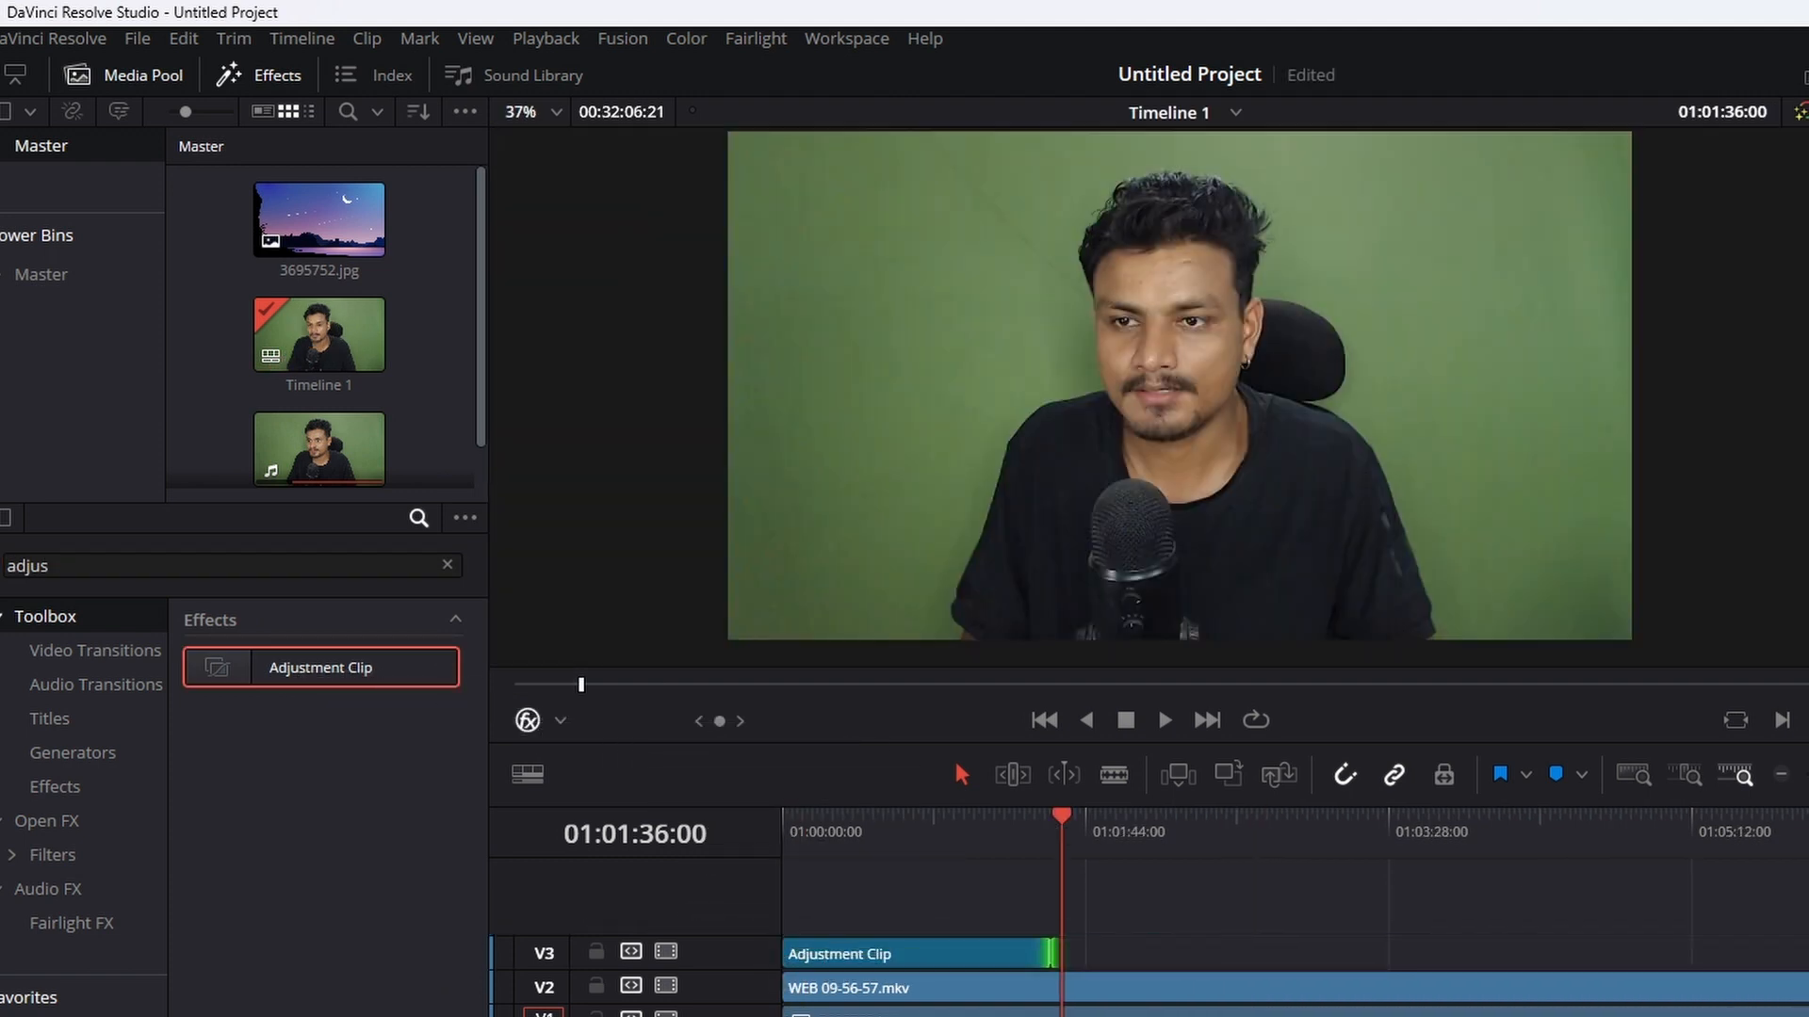
pyautogui.click(1296, 894)
# - Move the playhead to 01:00:30:22, search the effects for "key", and apply the 3D Keyer to the Adjustment Clip
pyautogui.moveTo(1068, 829); pyautogui.dragTo(889, 915)
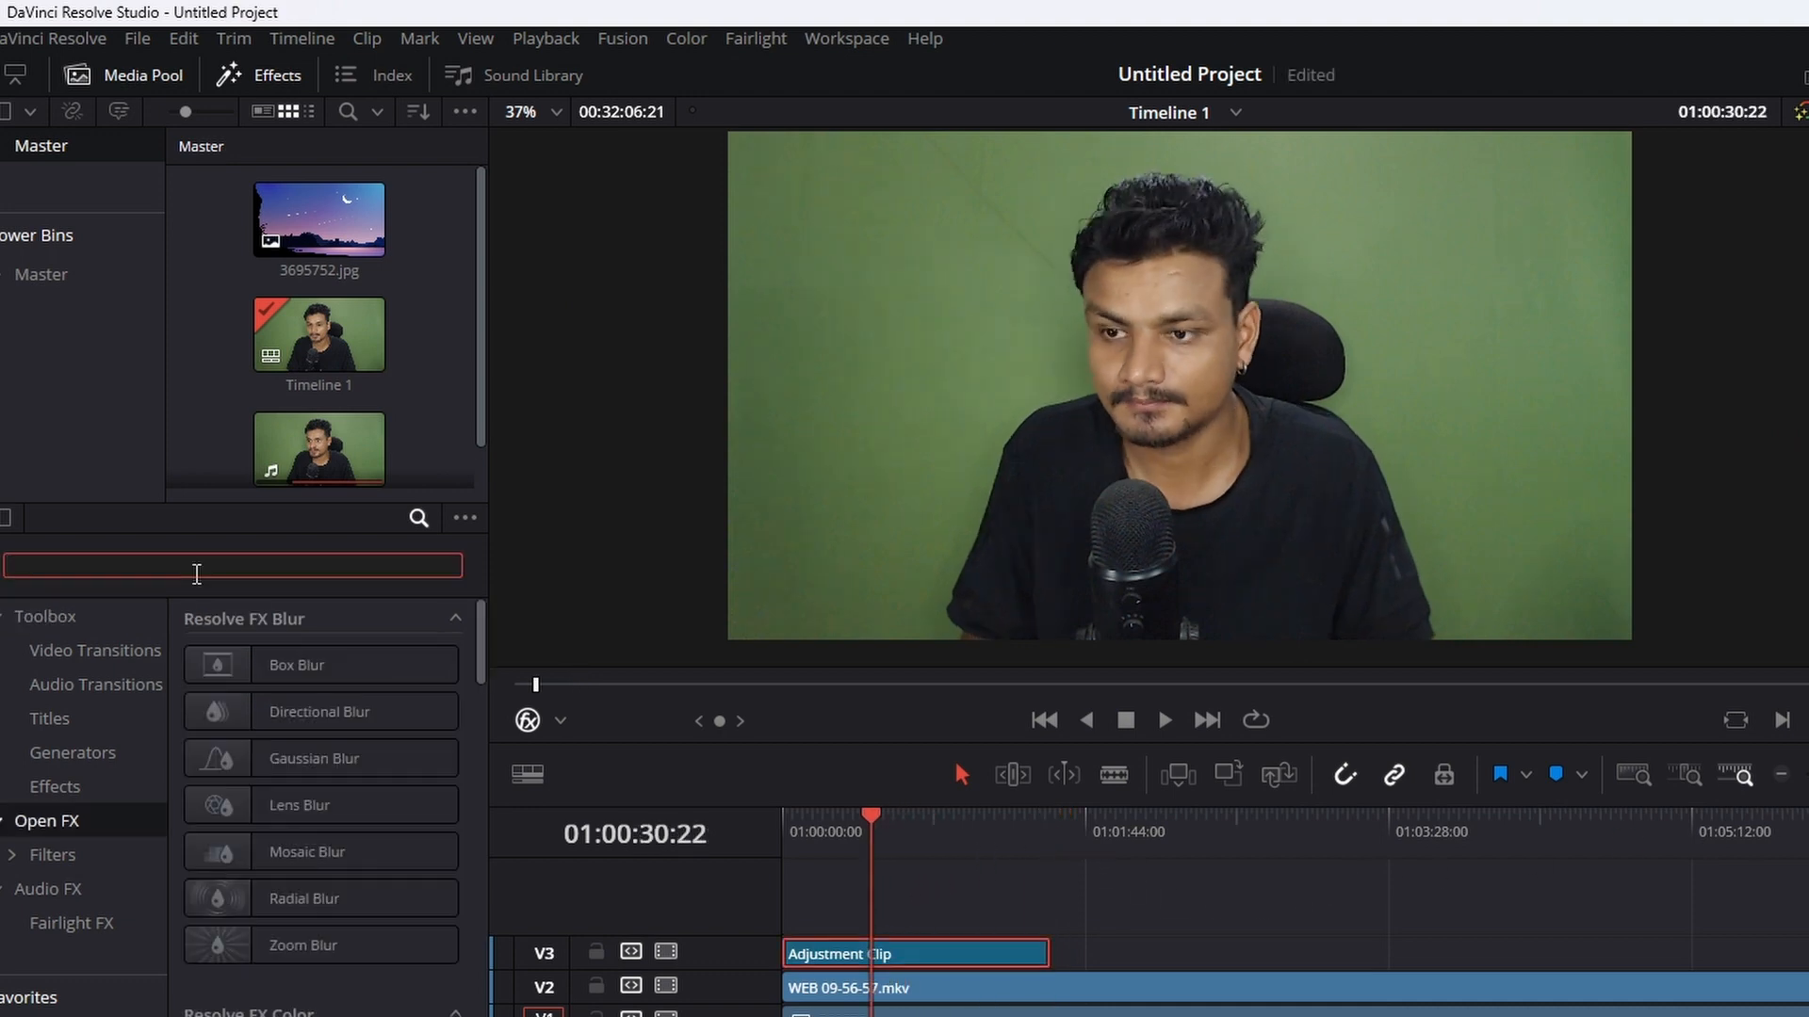
pyautogui.write('key')
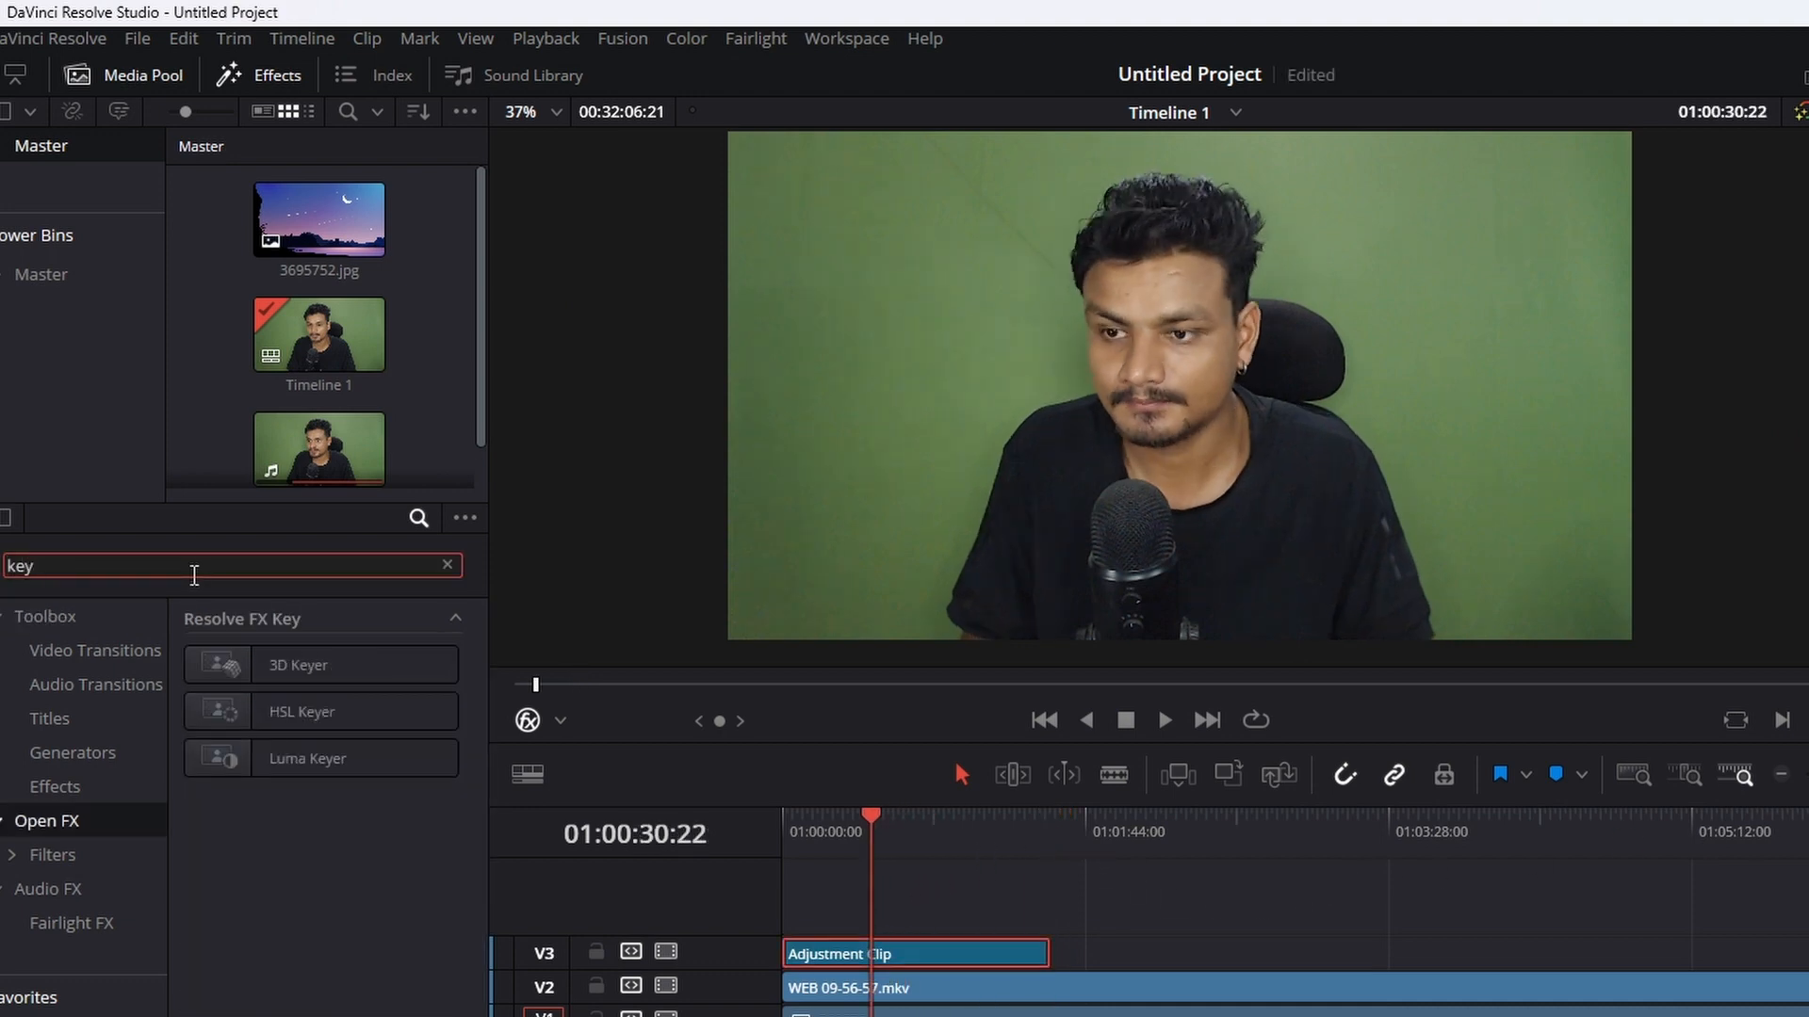
pyautogui.doubleClick(317, 665)
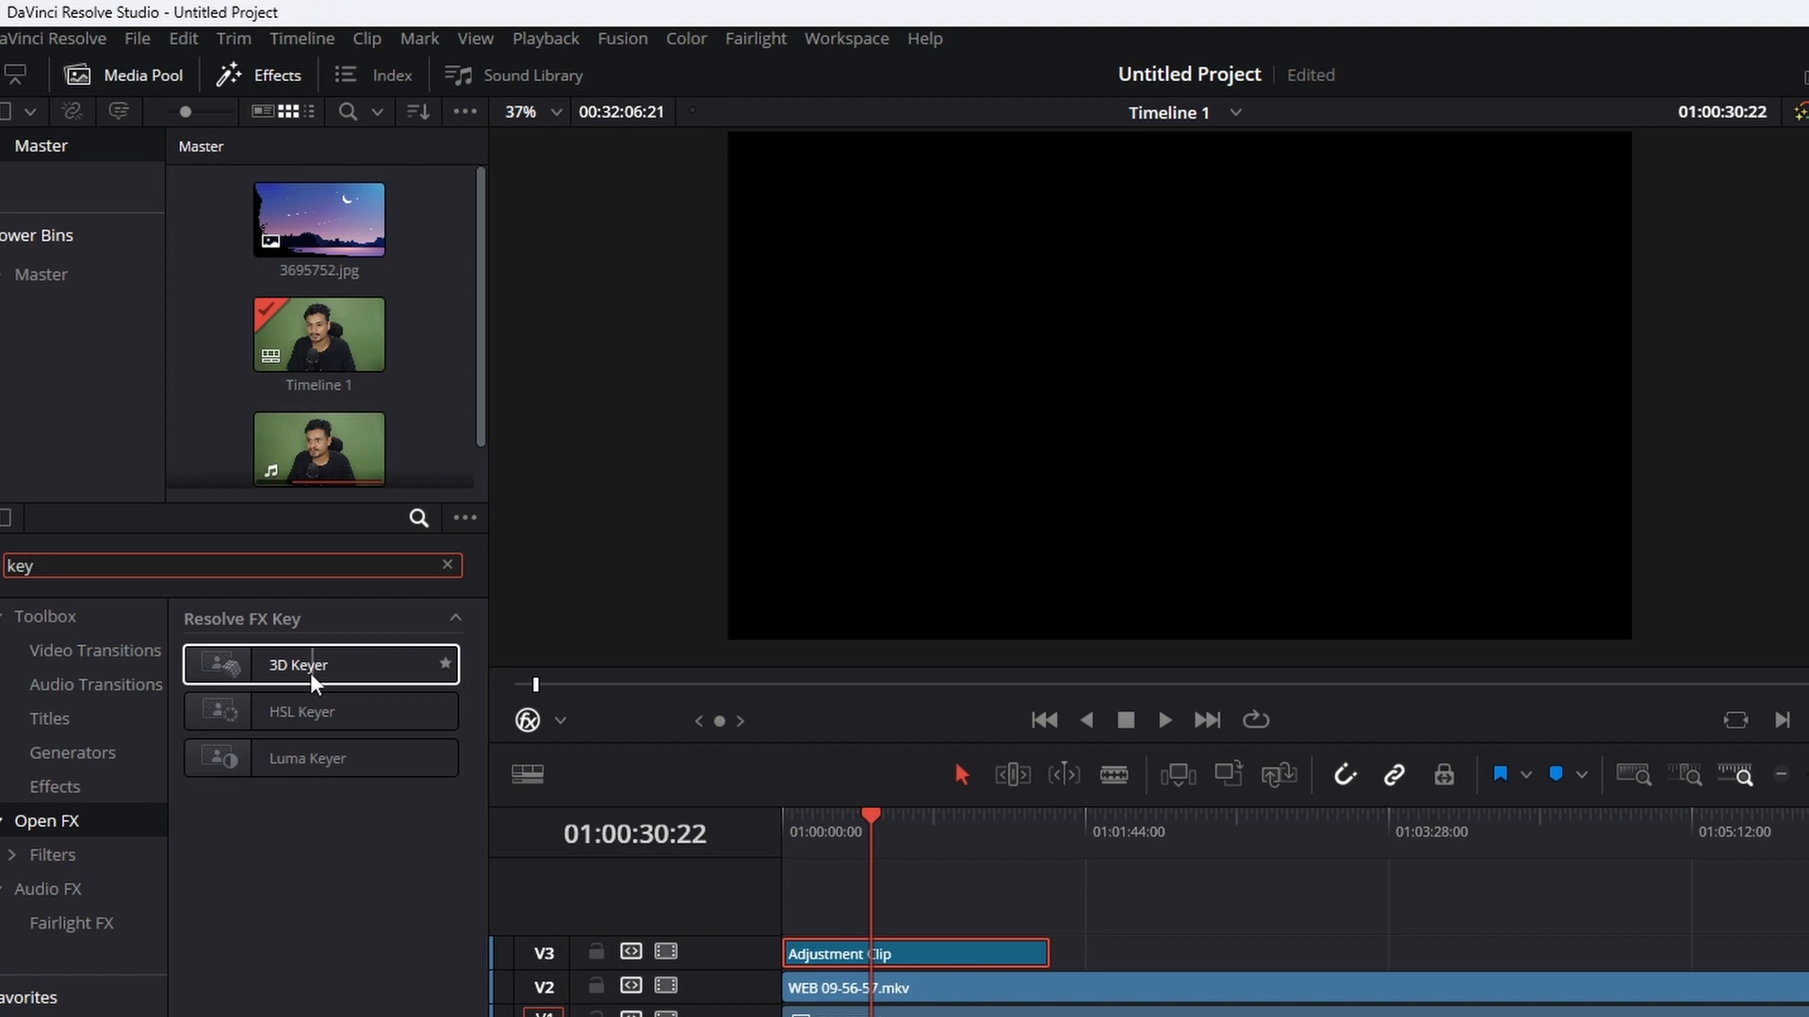
pyautogui.moveTo(276, 665); pyautogui.dragTo(876, 954)
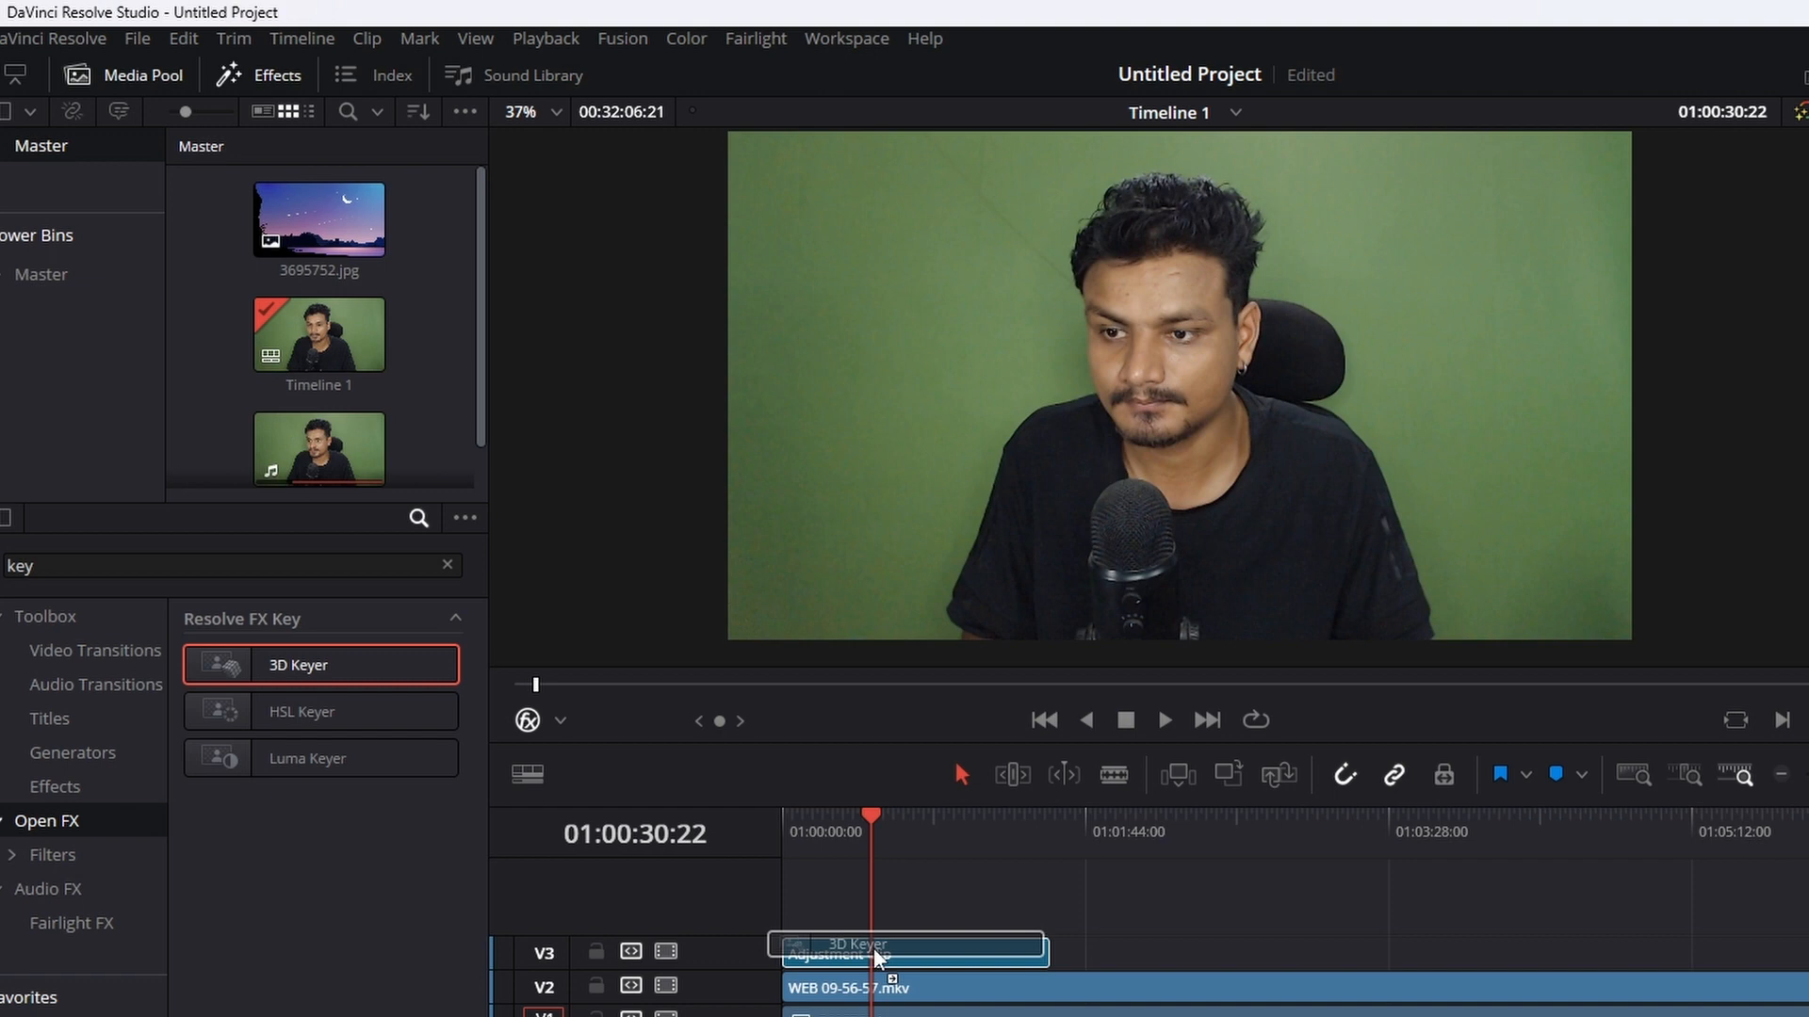
pyautogui.moveTo(876, 954); pyautogui.dragTo(879, 956)
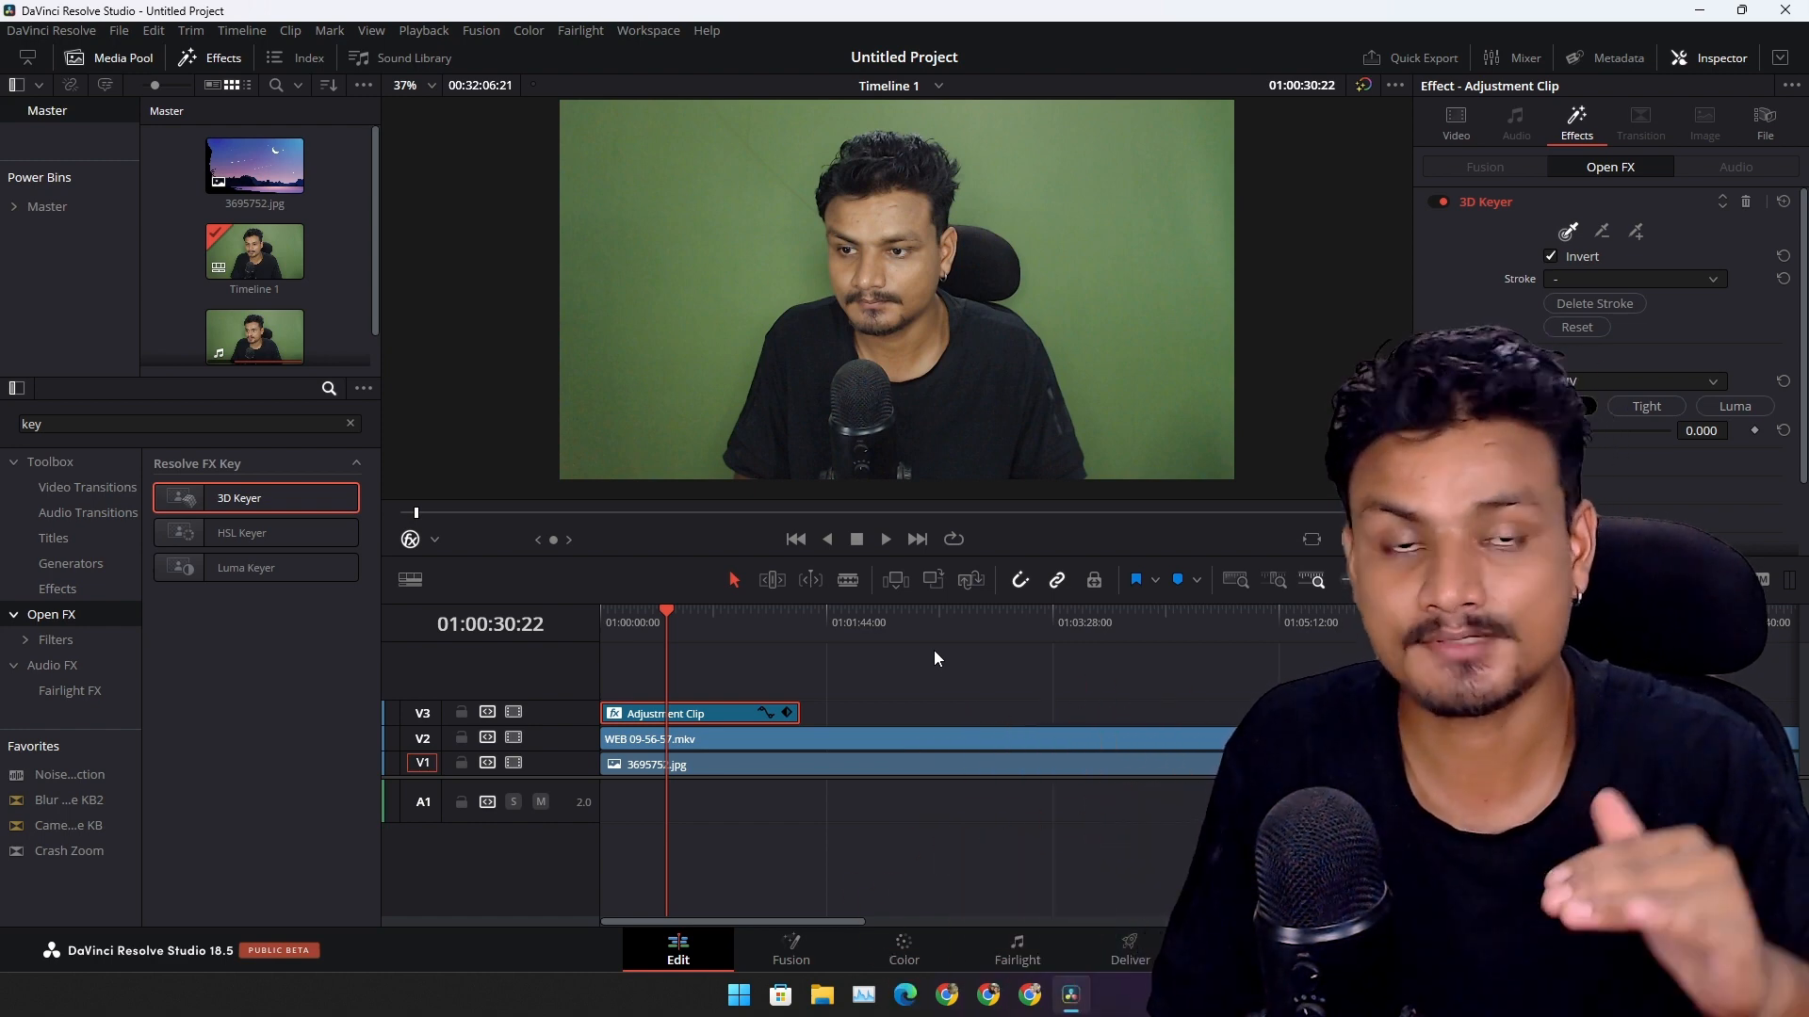
# - Show the Adjustment Clip's 3D Keyer settings and draw a Pick stroke across the green background beside the subject
pyautogui.click(689, 714)
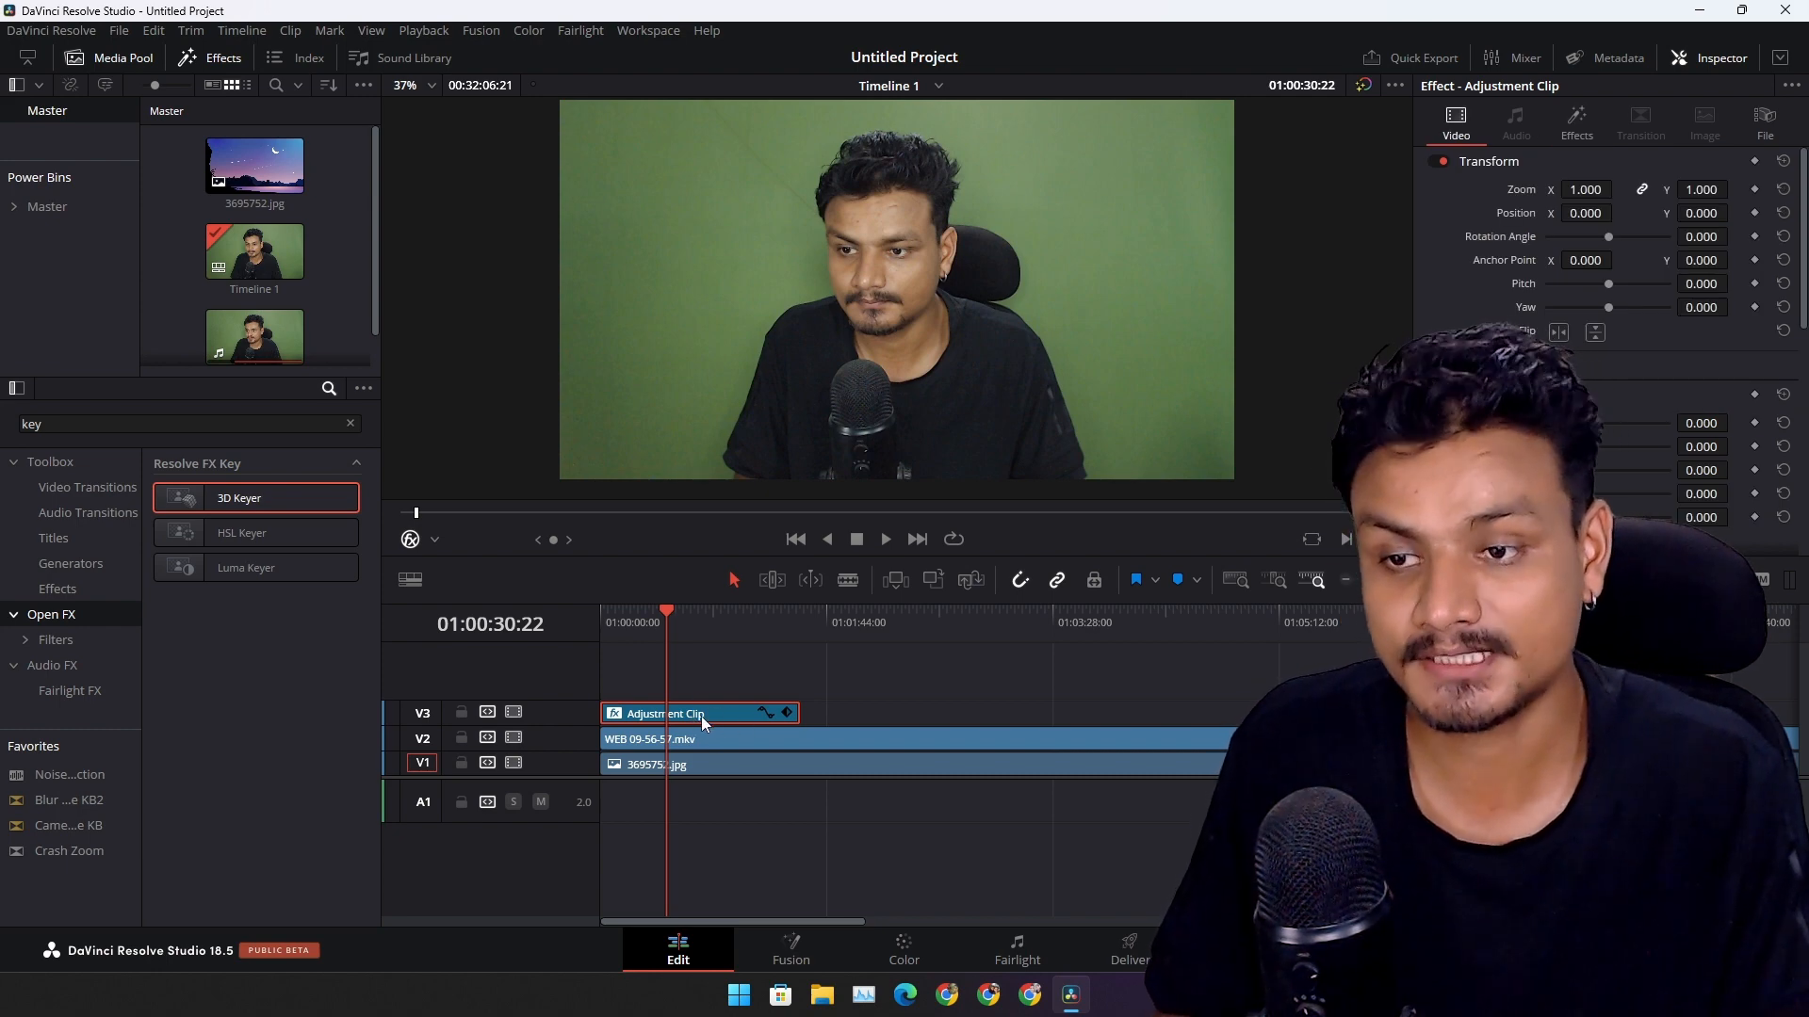
pyautogui.click(705, 738)
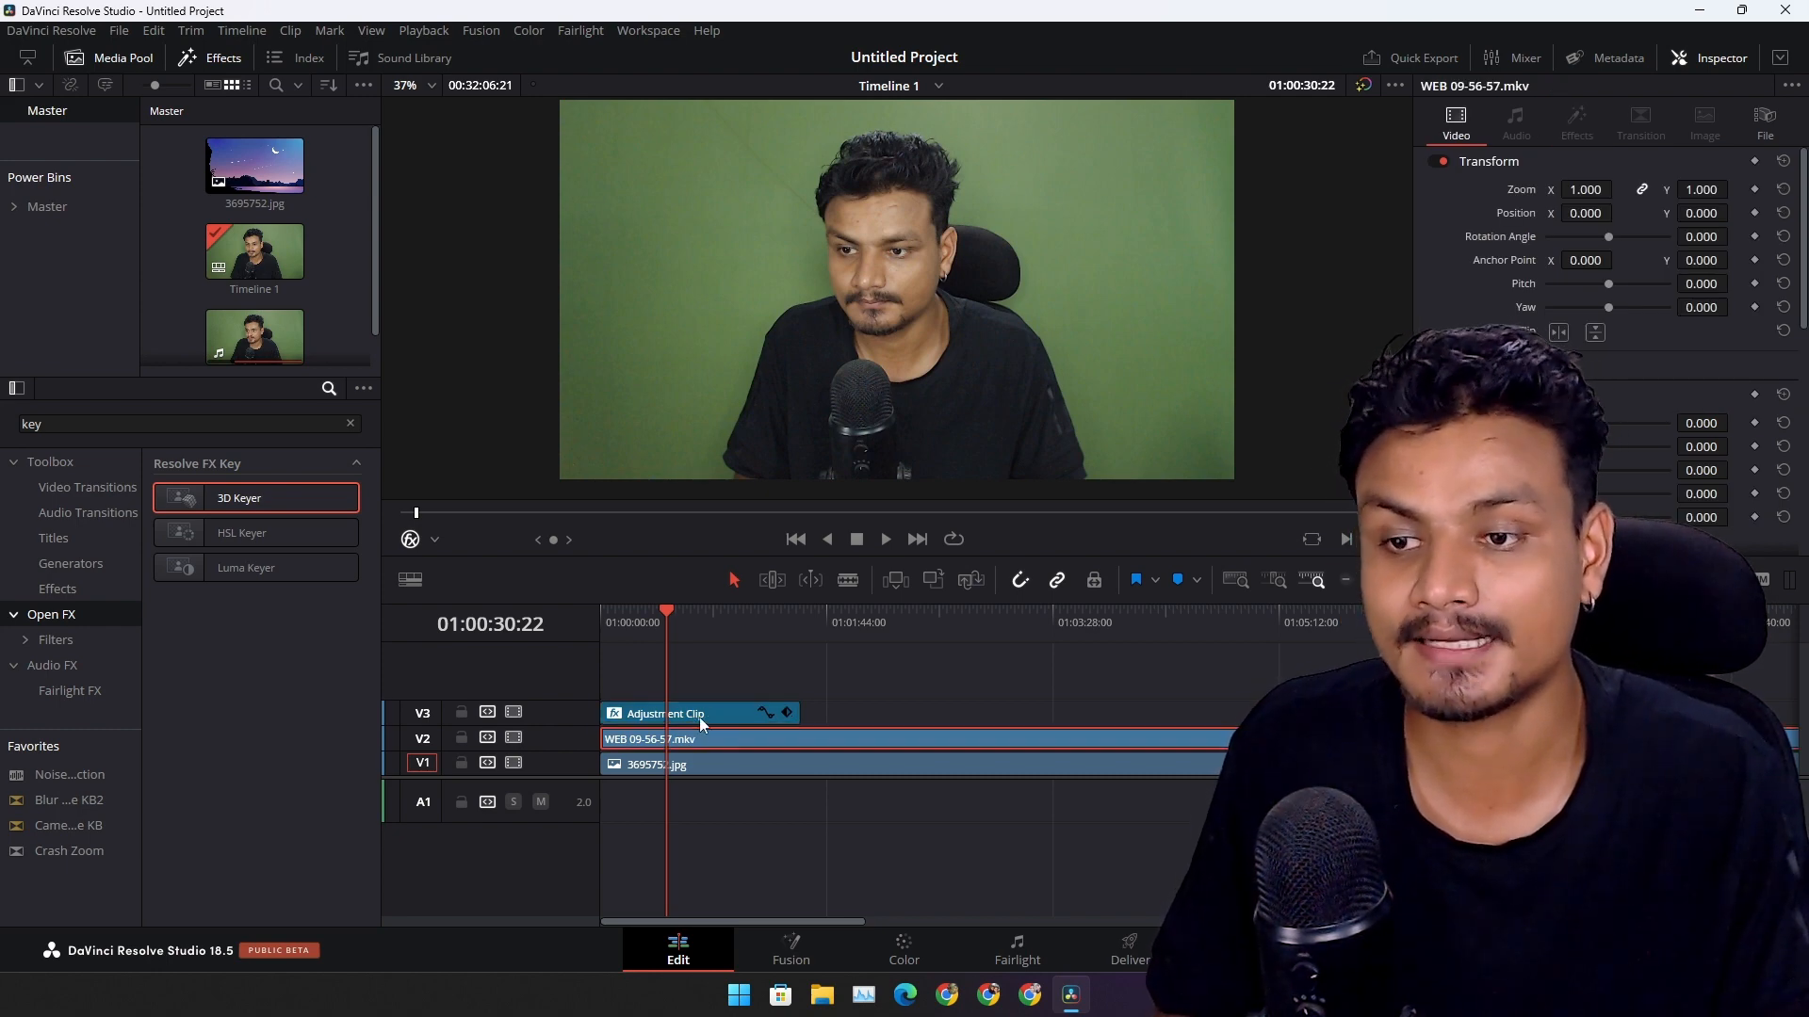
pyautogui.click(700, 716)
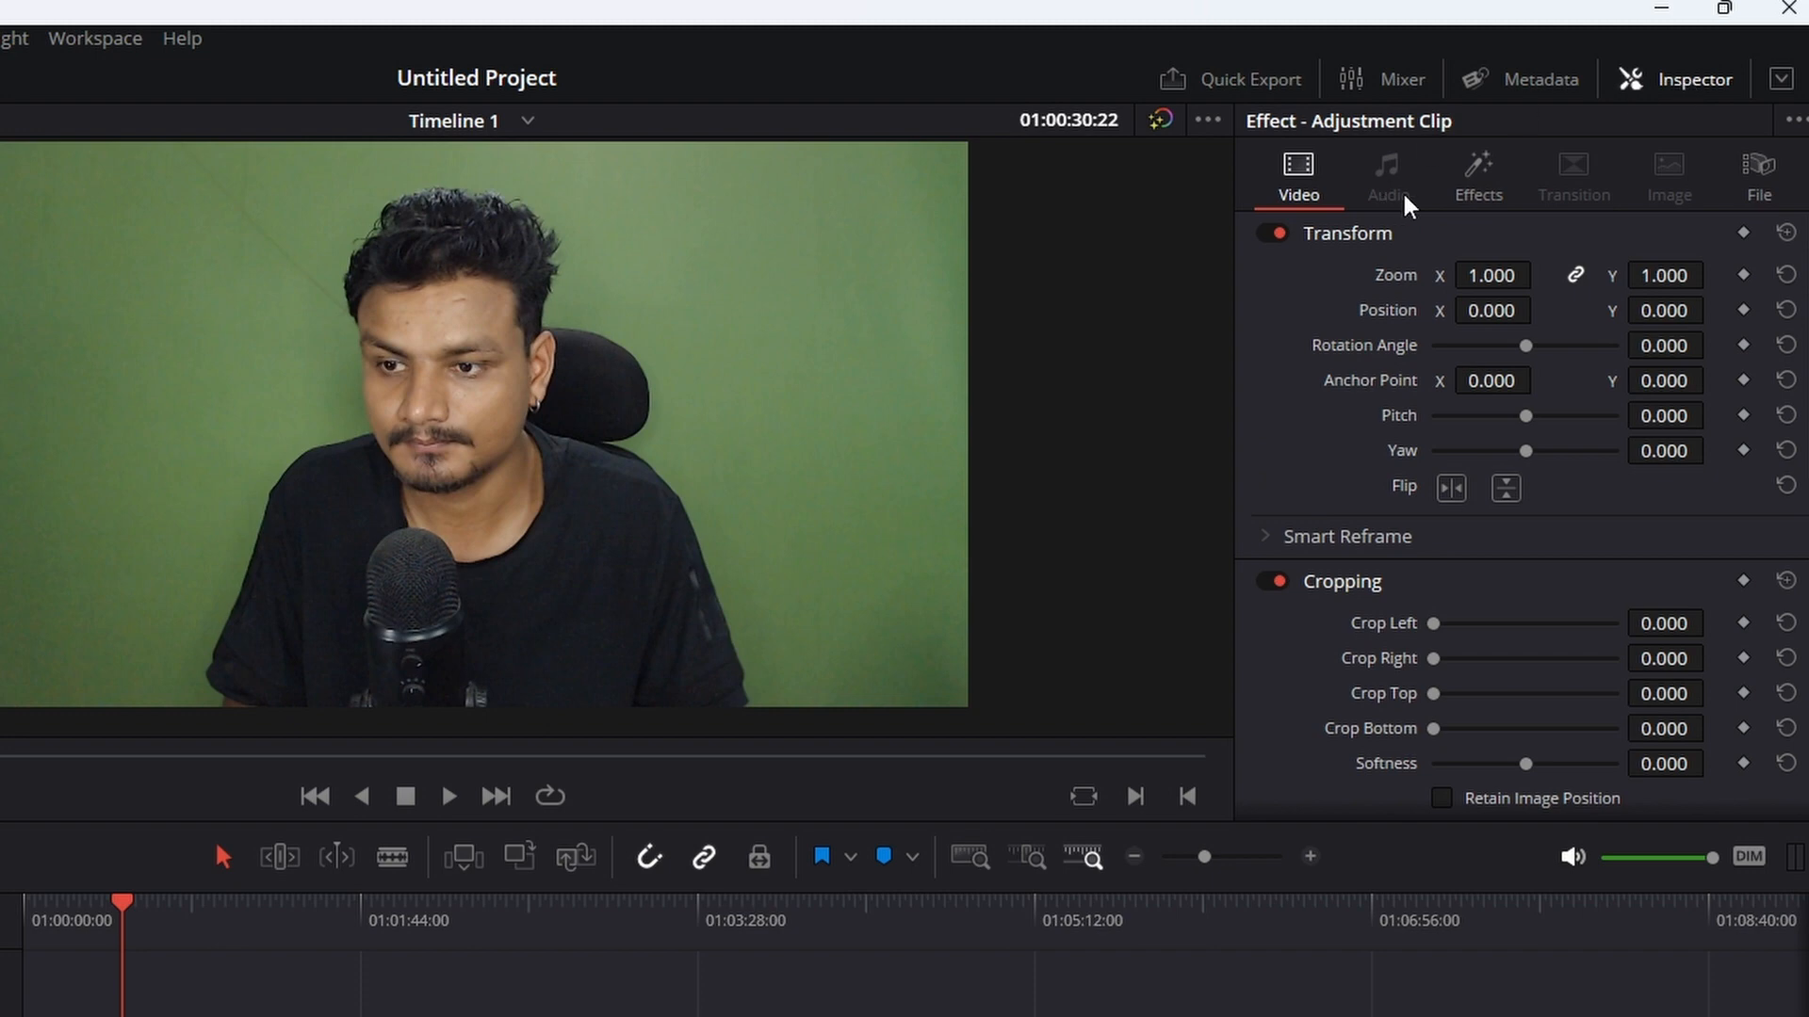
pyautogui.click(1478, 181)
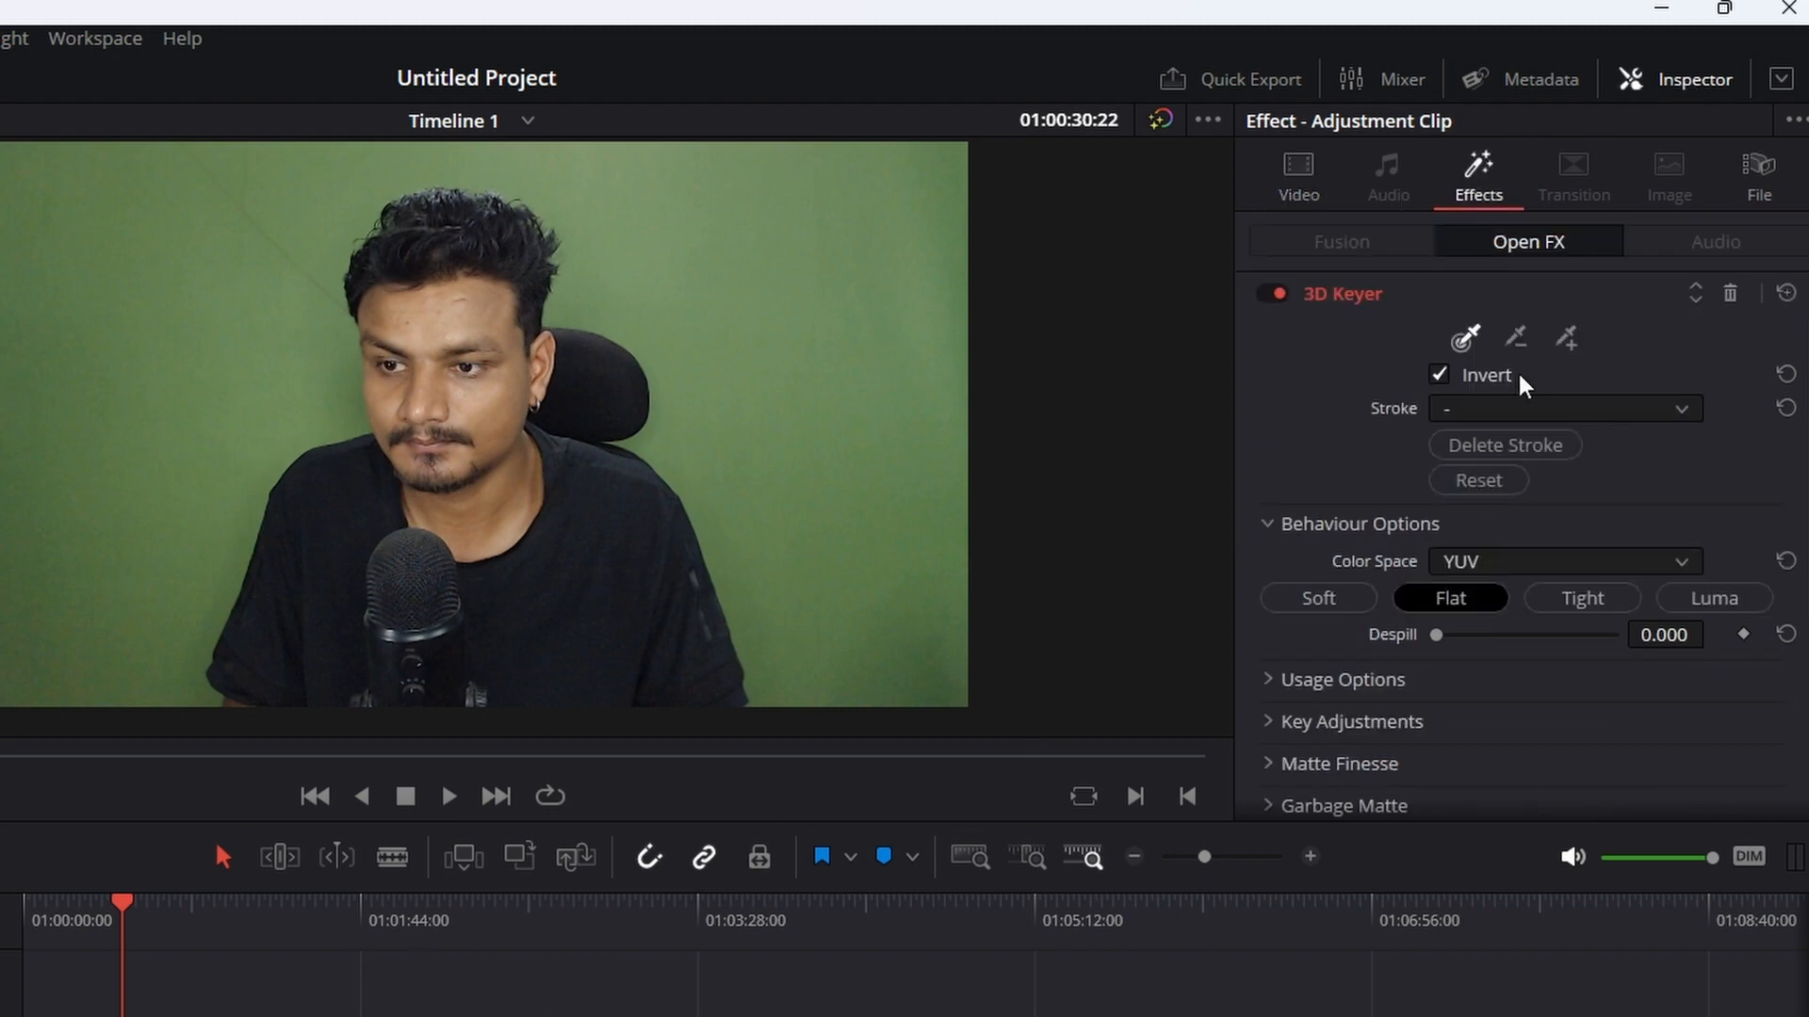
pyautogui.moveTo(872, 657)
pyautogui.mouseDown()
pyautogui.moveTo(884, 605)
pyautogui.moveTo(664, 178)
pyautogui.moveTo(178, 384)
pyautogui.moveTo(200, 172)
pyautogui.moveTo(523, 175)
pyautogui.moveTo(933, 320)
pyautogui.moveTo(913, 629)
pyautogui.moveTo(888, 688)
pyautogui.moveTo(807, 537)
pyautogui.moveTo(880, 283)
pyautogui.moveTo(823, 287)
pyautogui.moveTo(556, 167)
pyautogui.moveTo(242, 317)
pyautogui.moveTo(81, 630)
pyautogui.moveTo(32, 392)
pyautogui.moveTo(11, 633)
pyautogui.mouseUp()
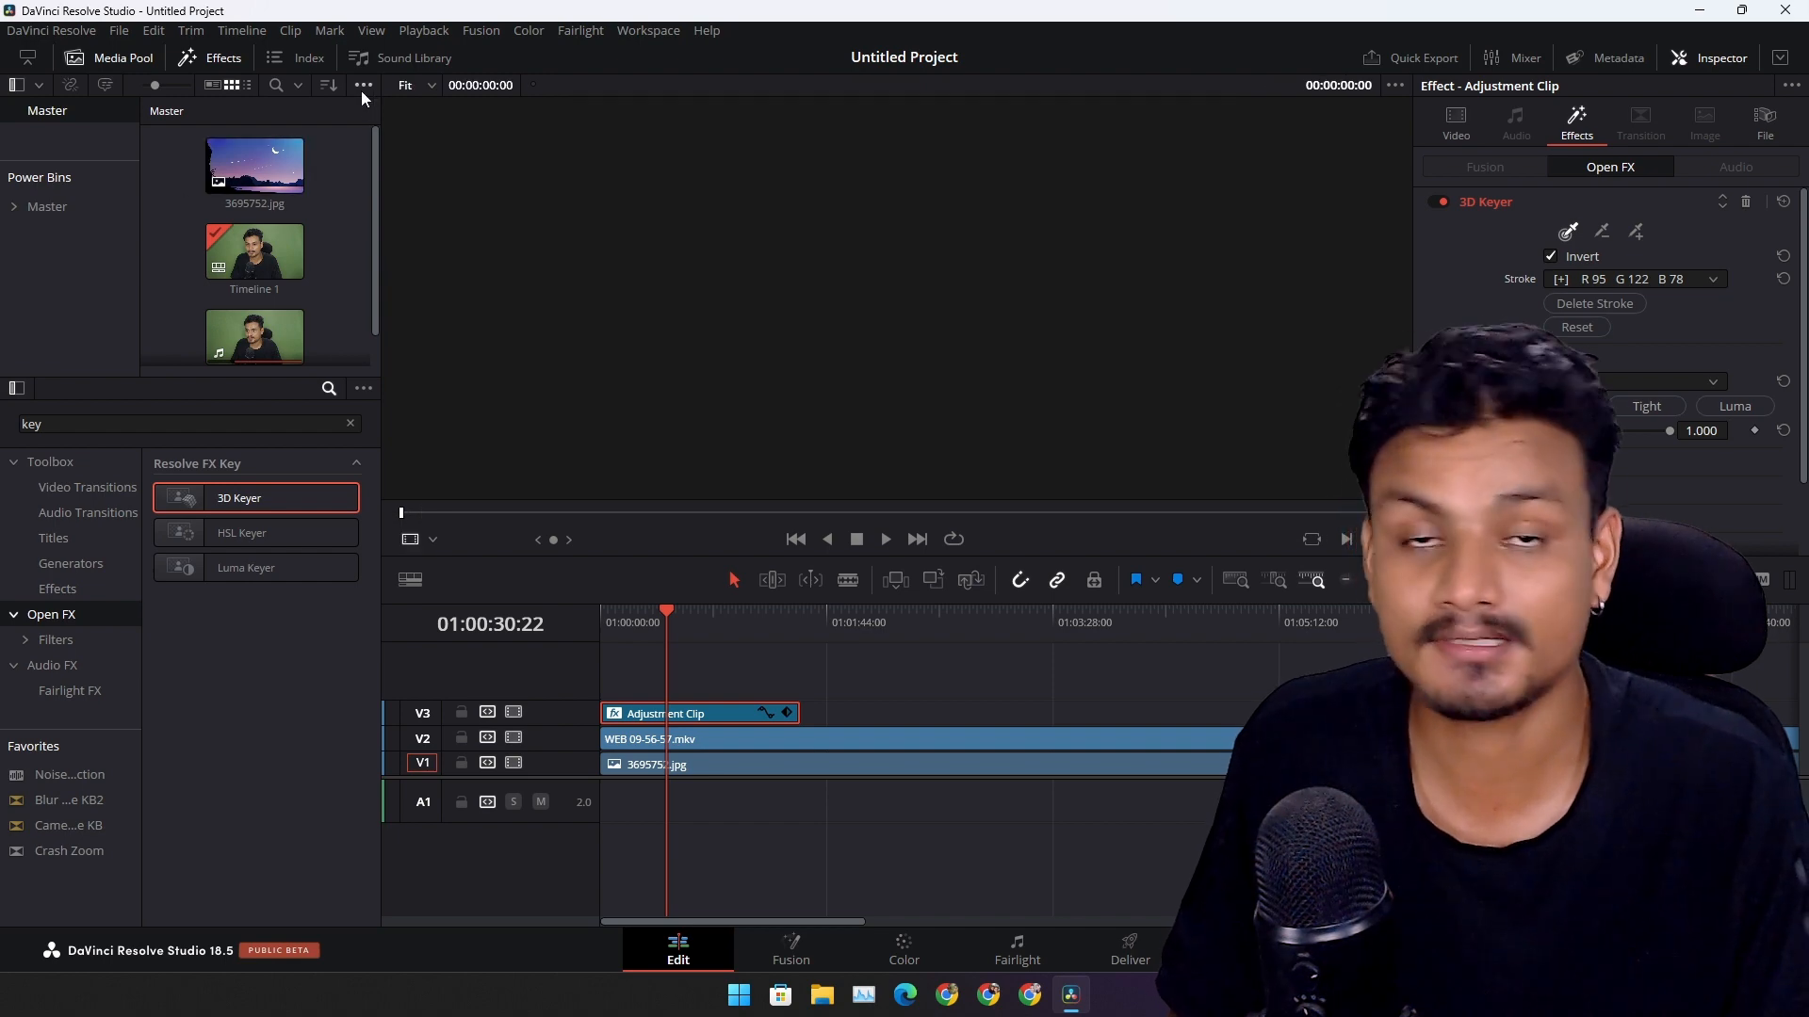
# - Check the Show Power Bins option in the Media Pool's display options
pyautogui.click(362, 87)
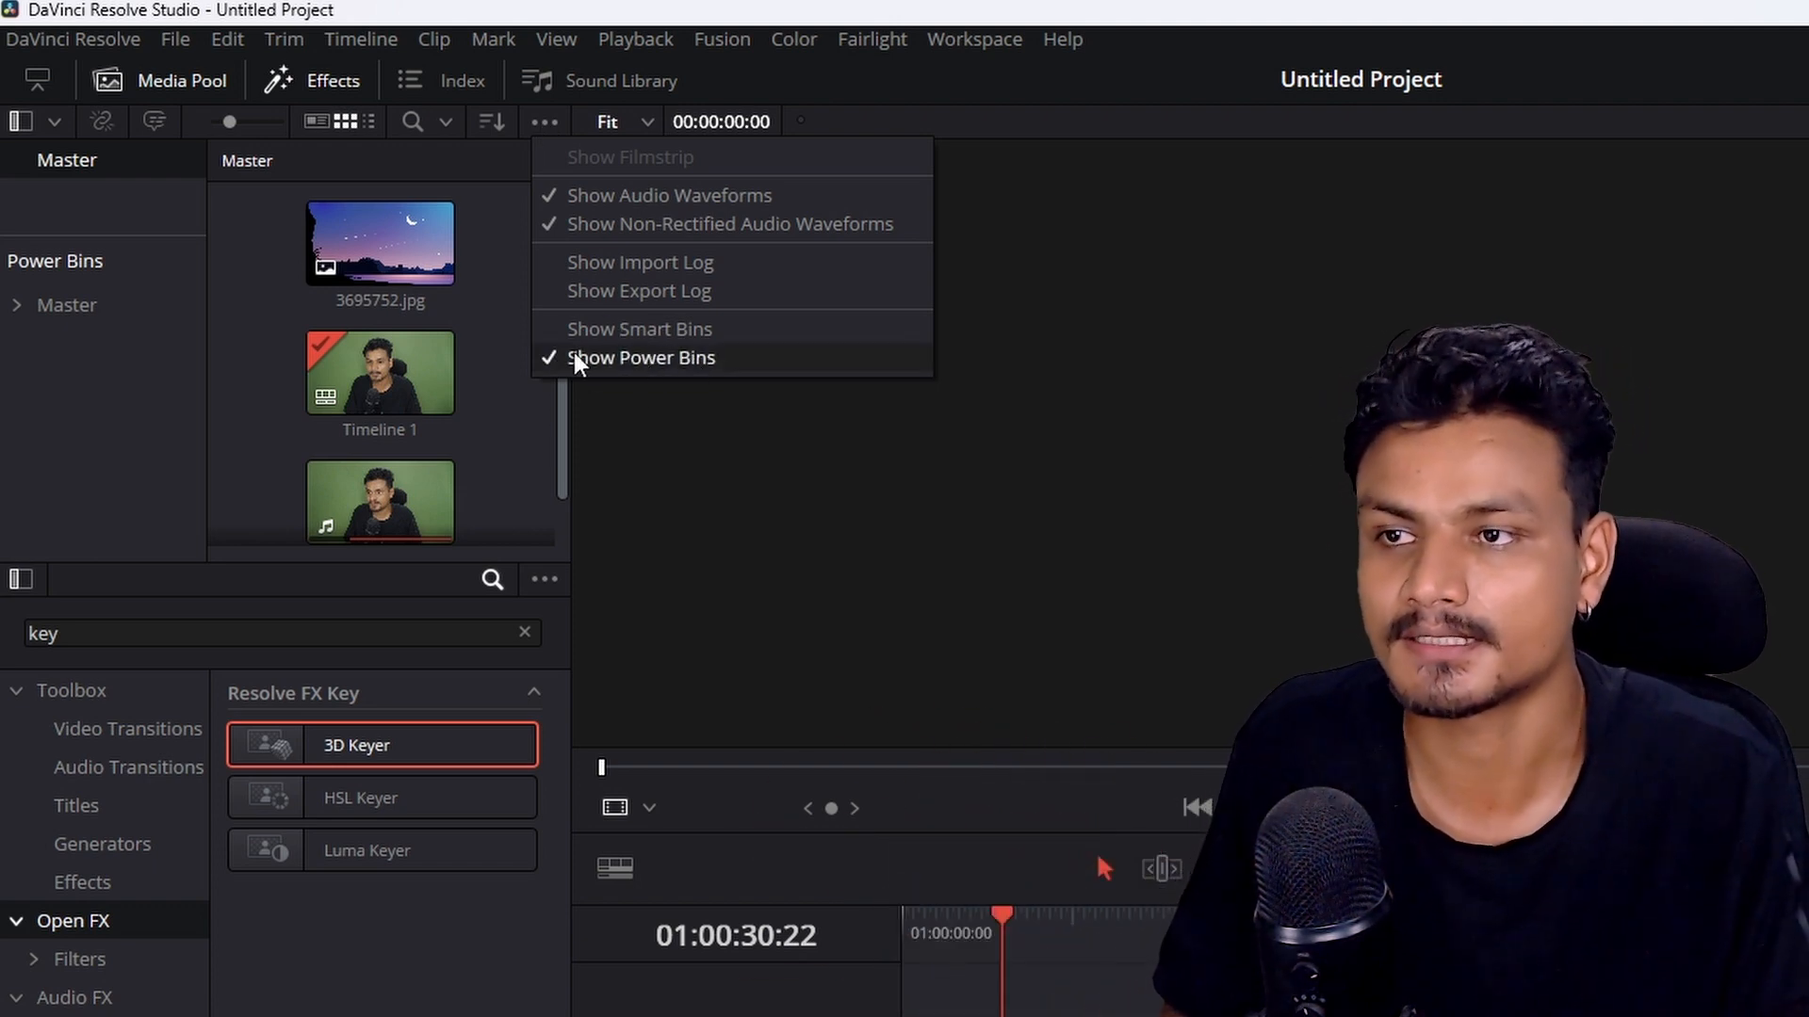
pyautogui.click(543, 119)
pyautogui.click(548, 118)
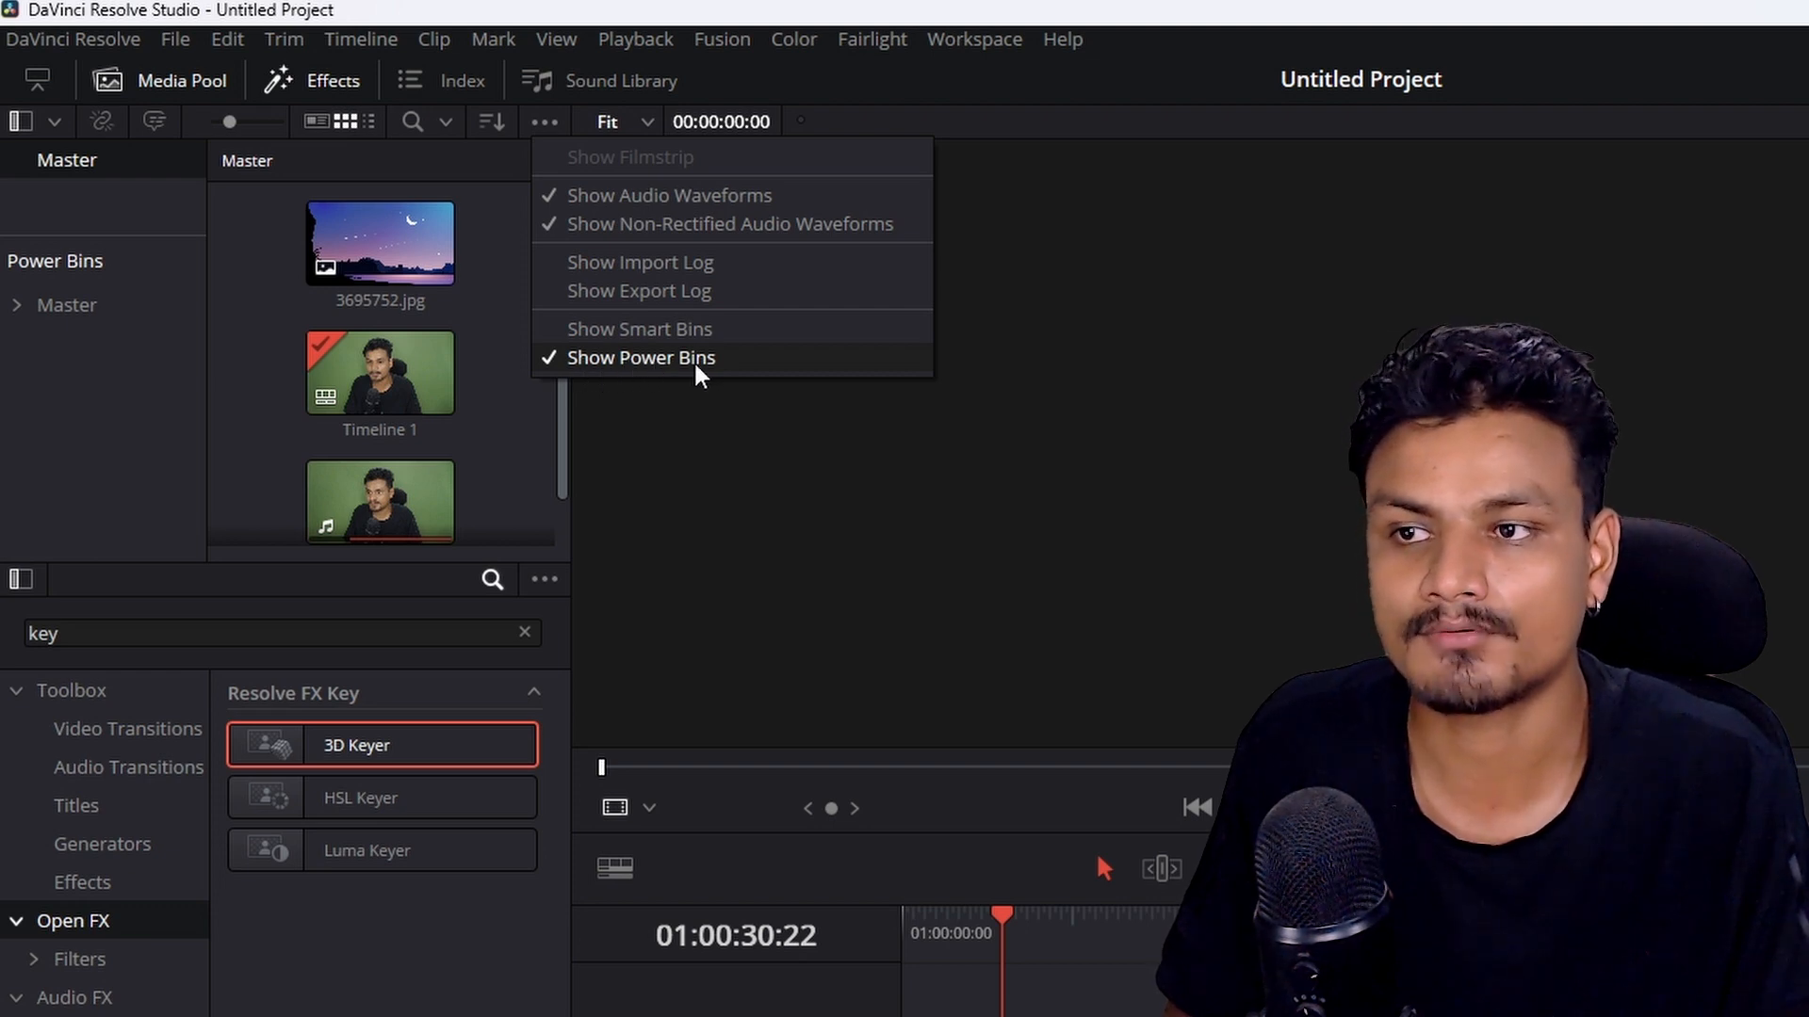
pyautogui.click(96, 350)
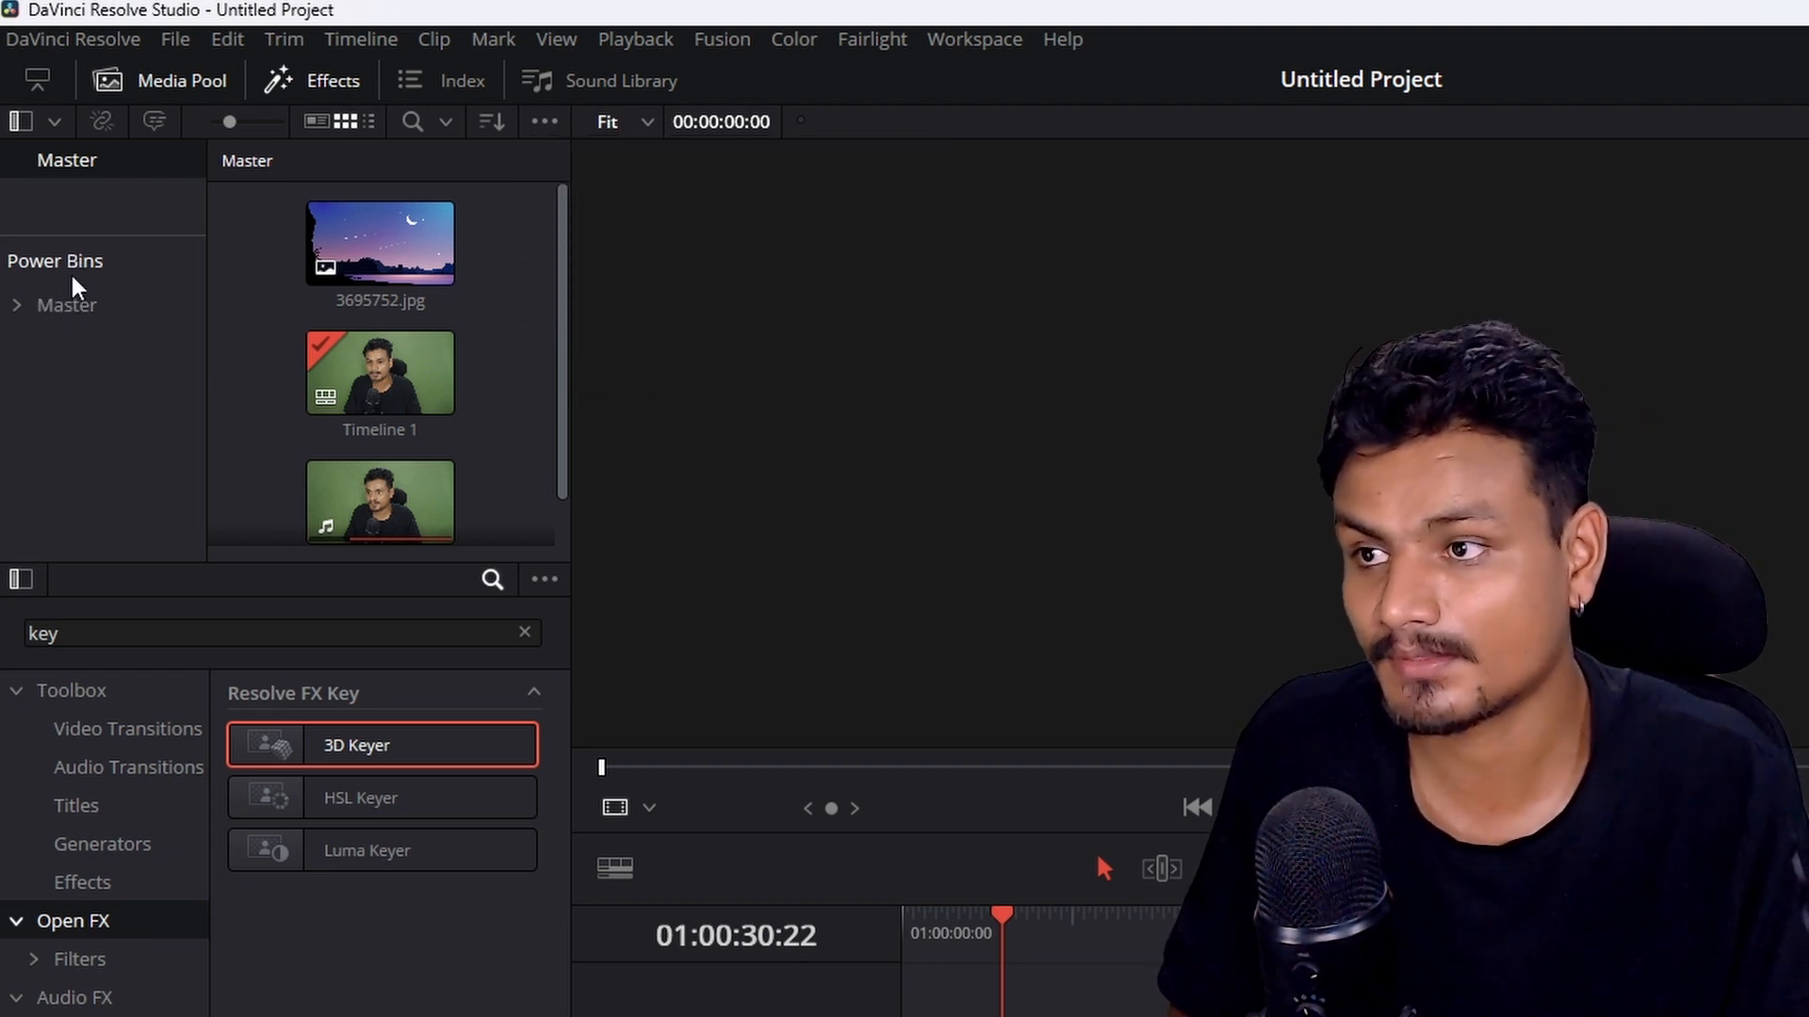
# - Open the Master bin under Power Bins and browse its stored clips, sounds and folders
pyautogui.click(56, 300)
pyautogui.scroll(-3, 414, 424)
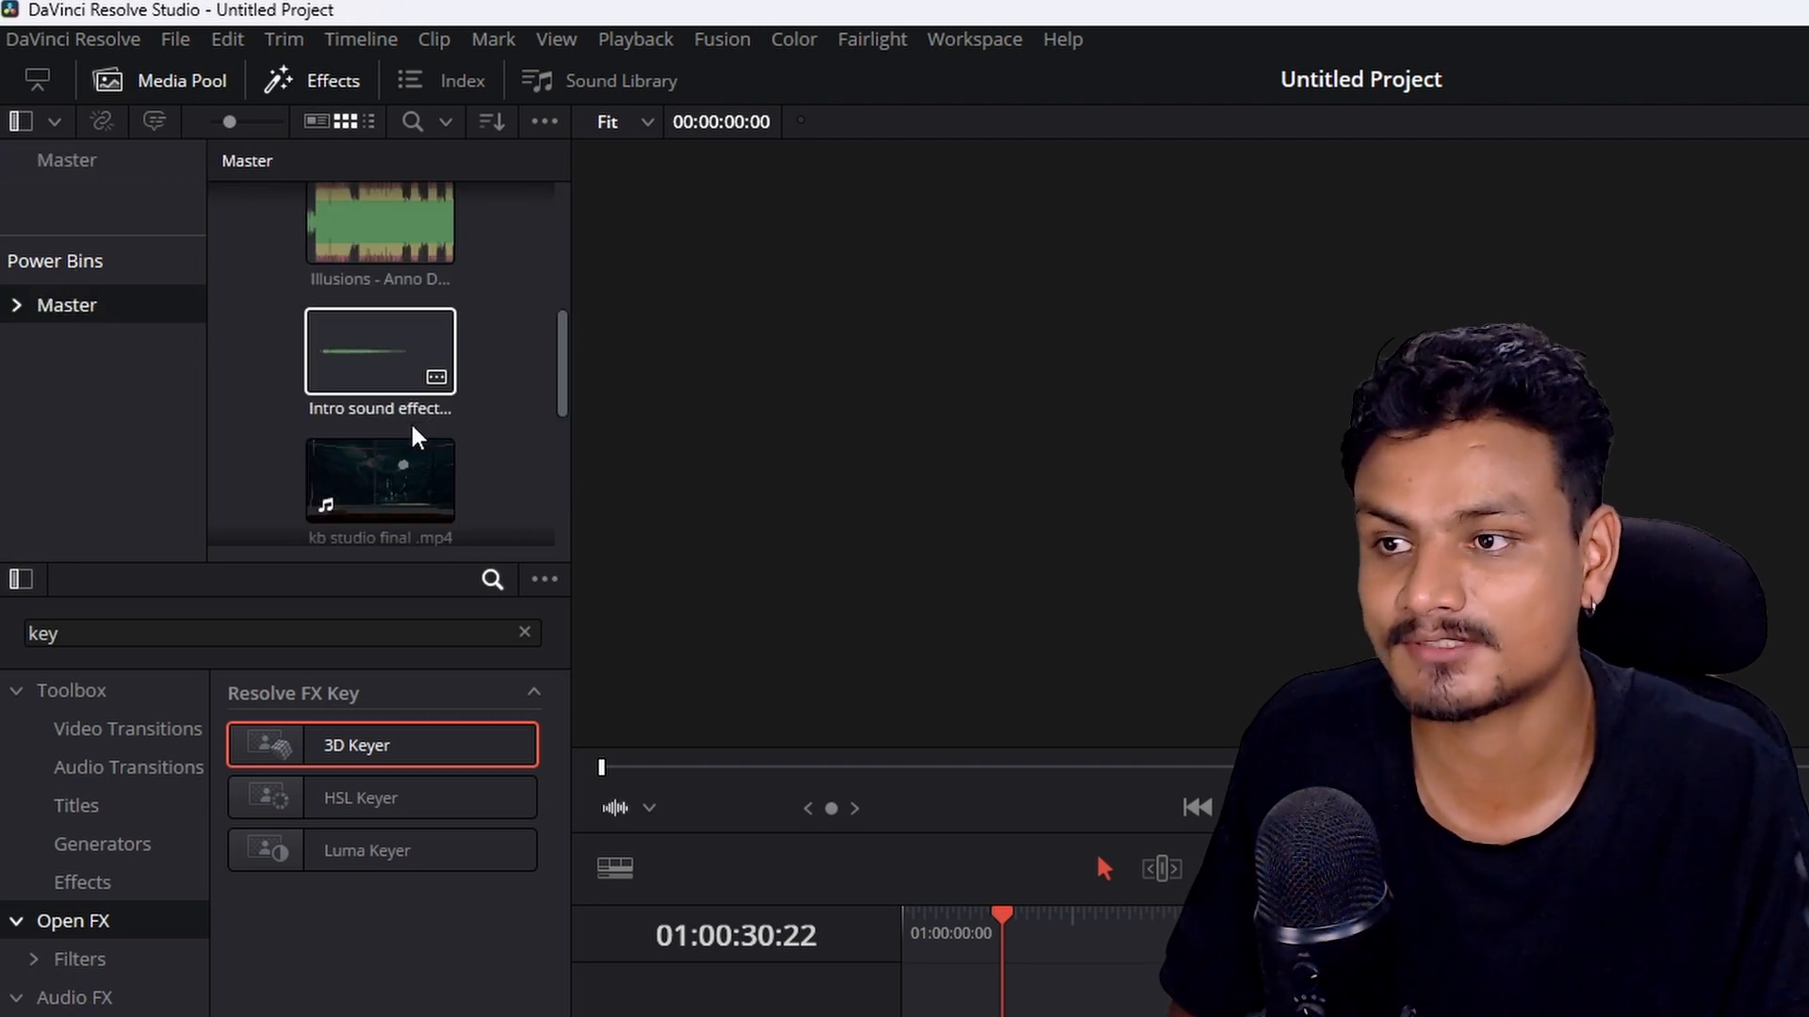
pyautogui.scroll(-2, 394, 450)
pyautogui.scroll(5, 394, 433)
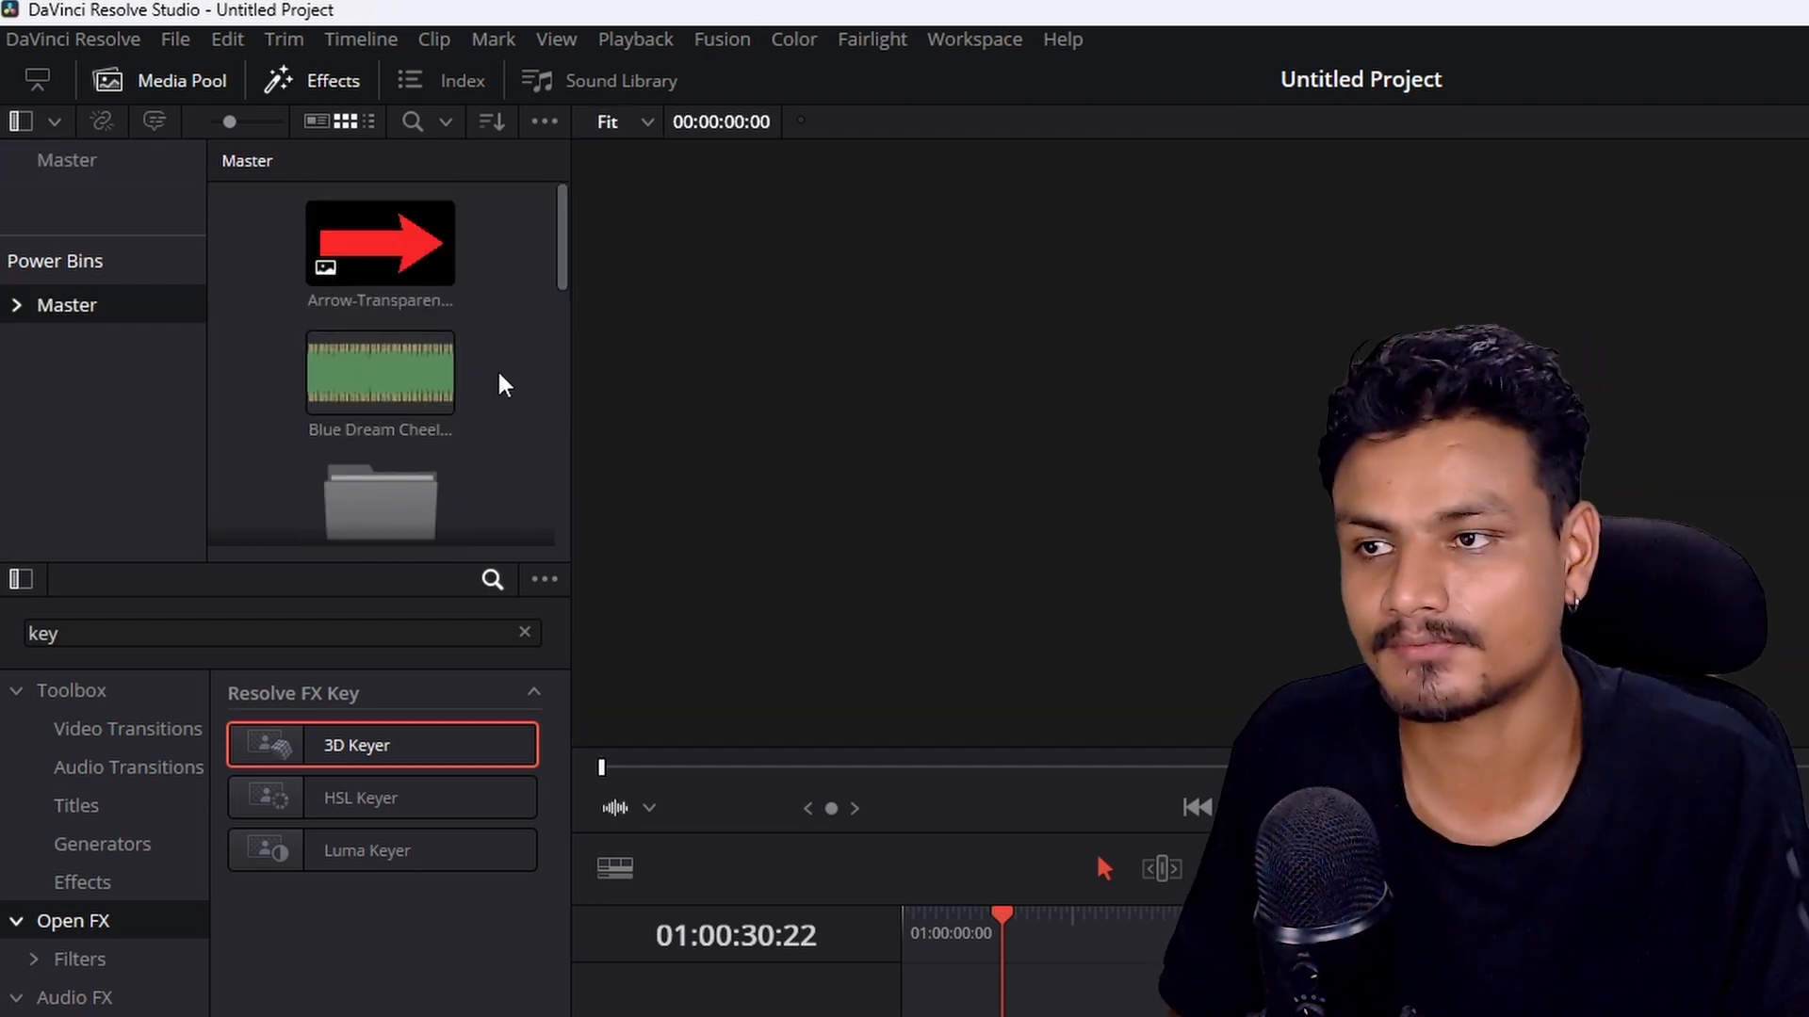
pyautogui.scroll(-3, 511, 424)
pyautogui.scroll(1, 512, 405)
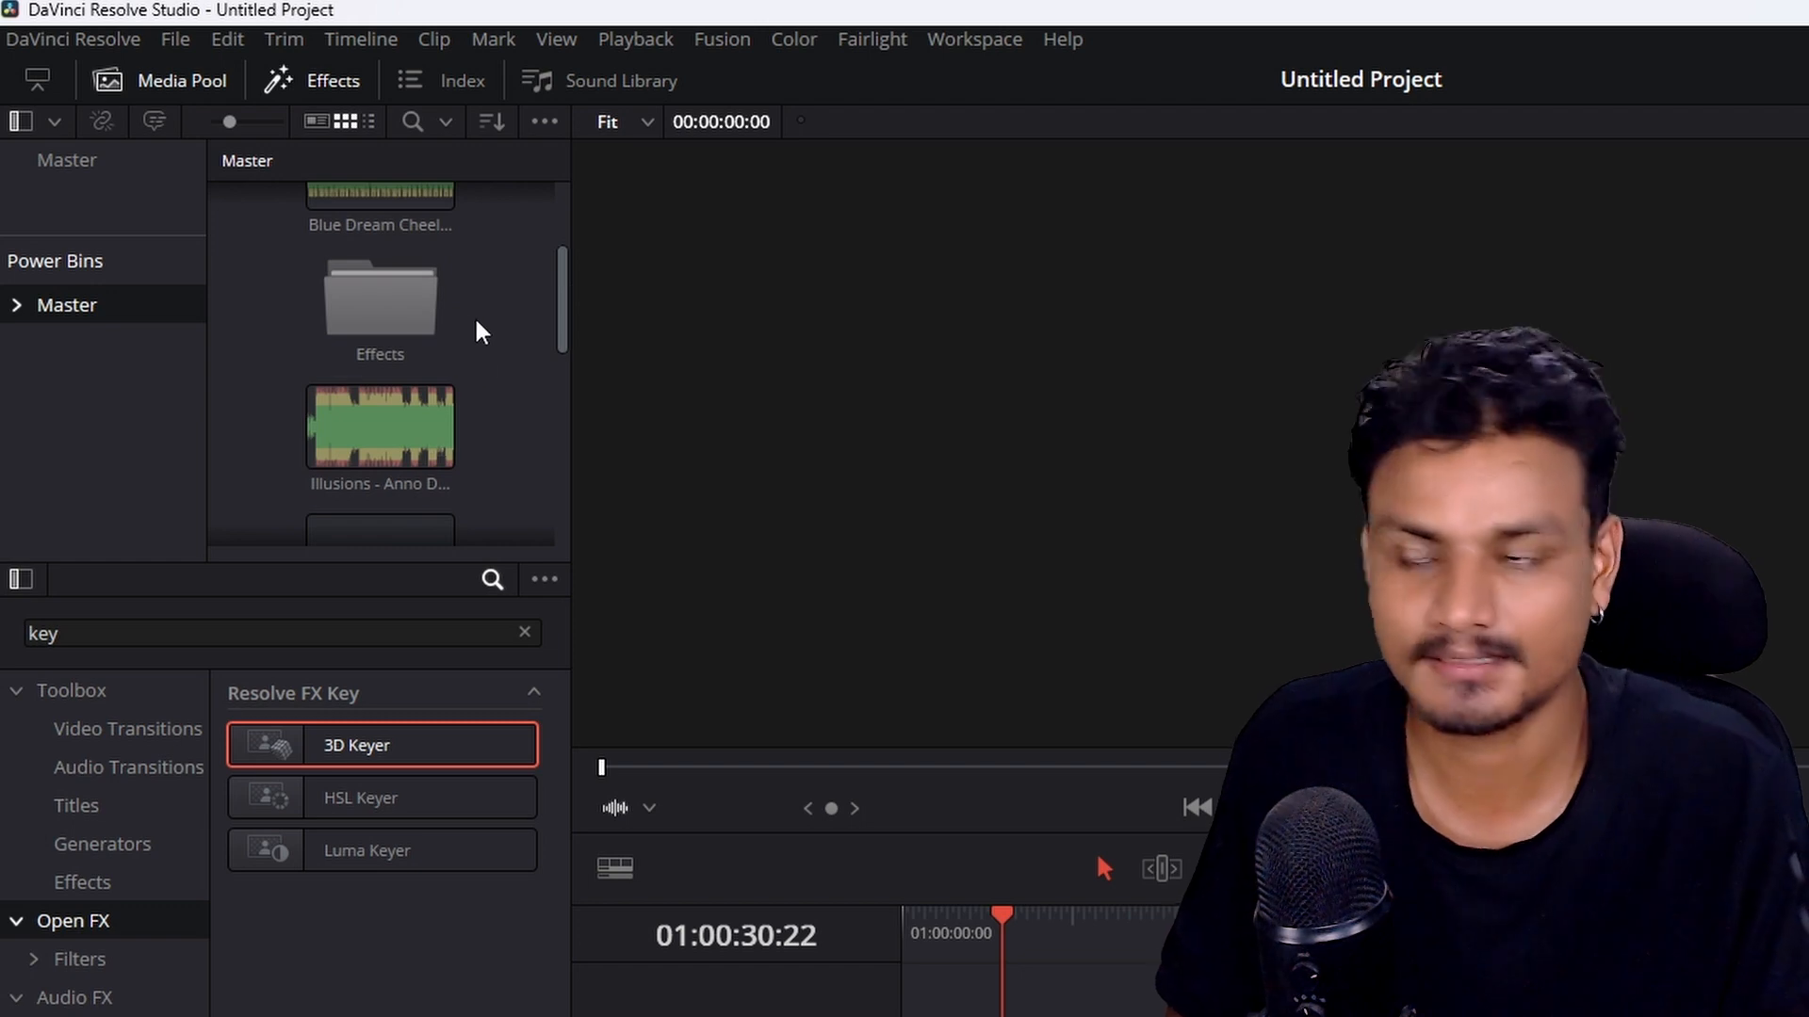
# - Open the Effects power bin and store the keyed Adjustment Clip from track V3 in the Power Bins
pyautogui.doubleClick(393, 326)
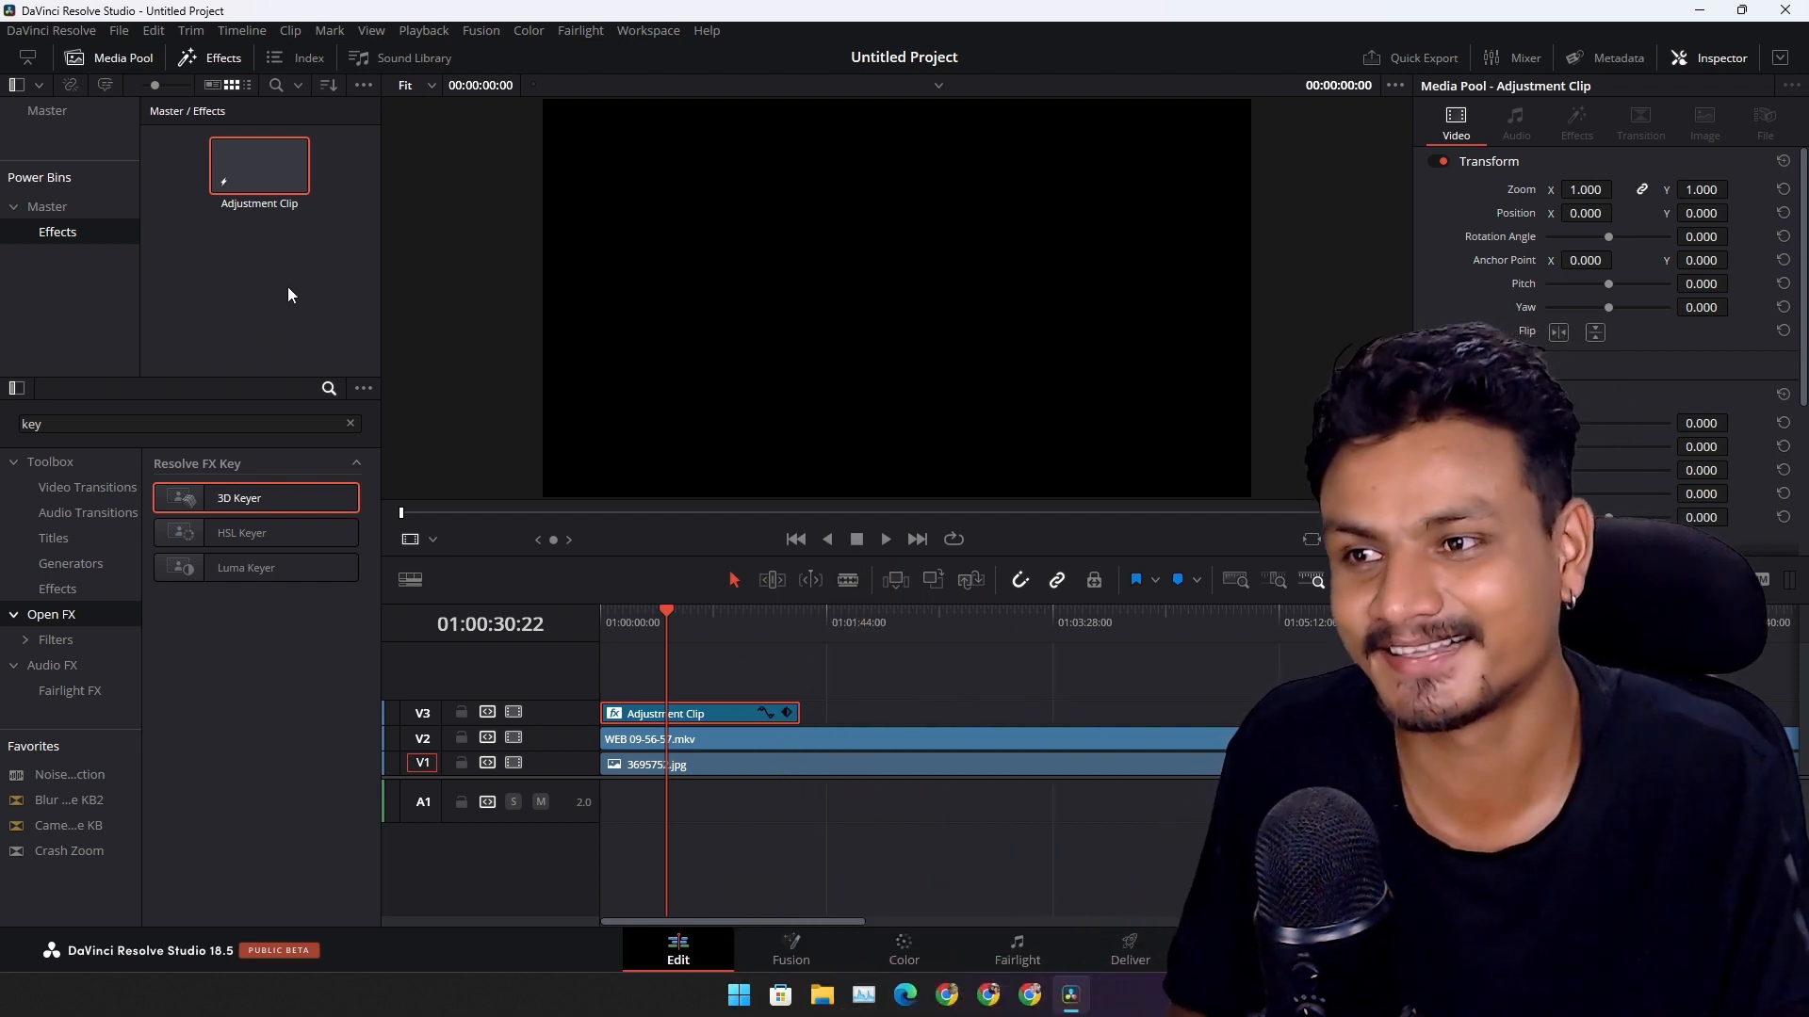
pyautogui.click(705, 714)
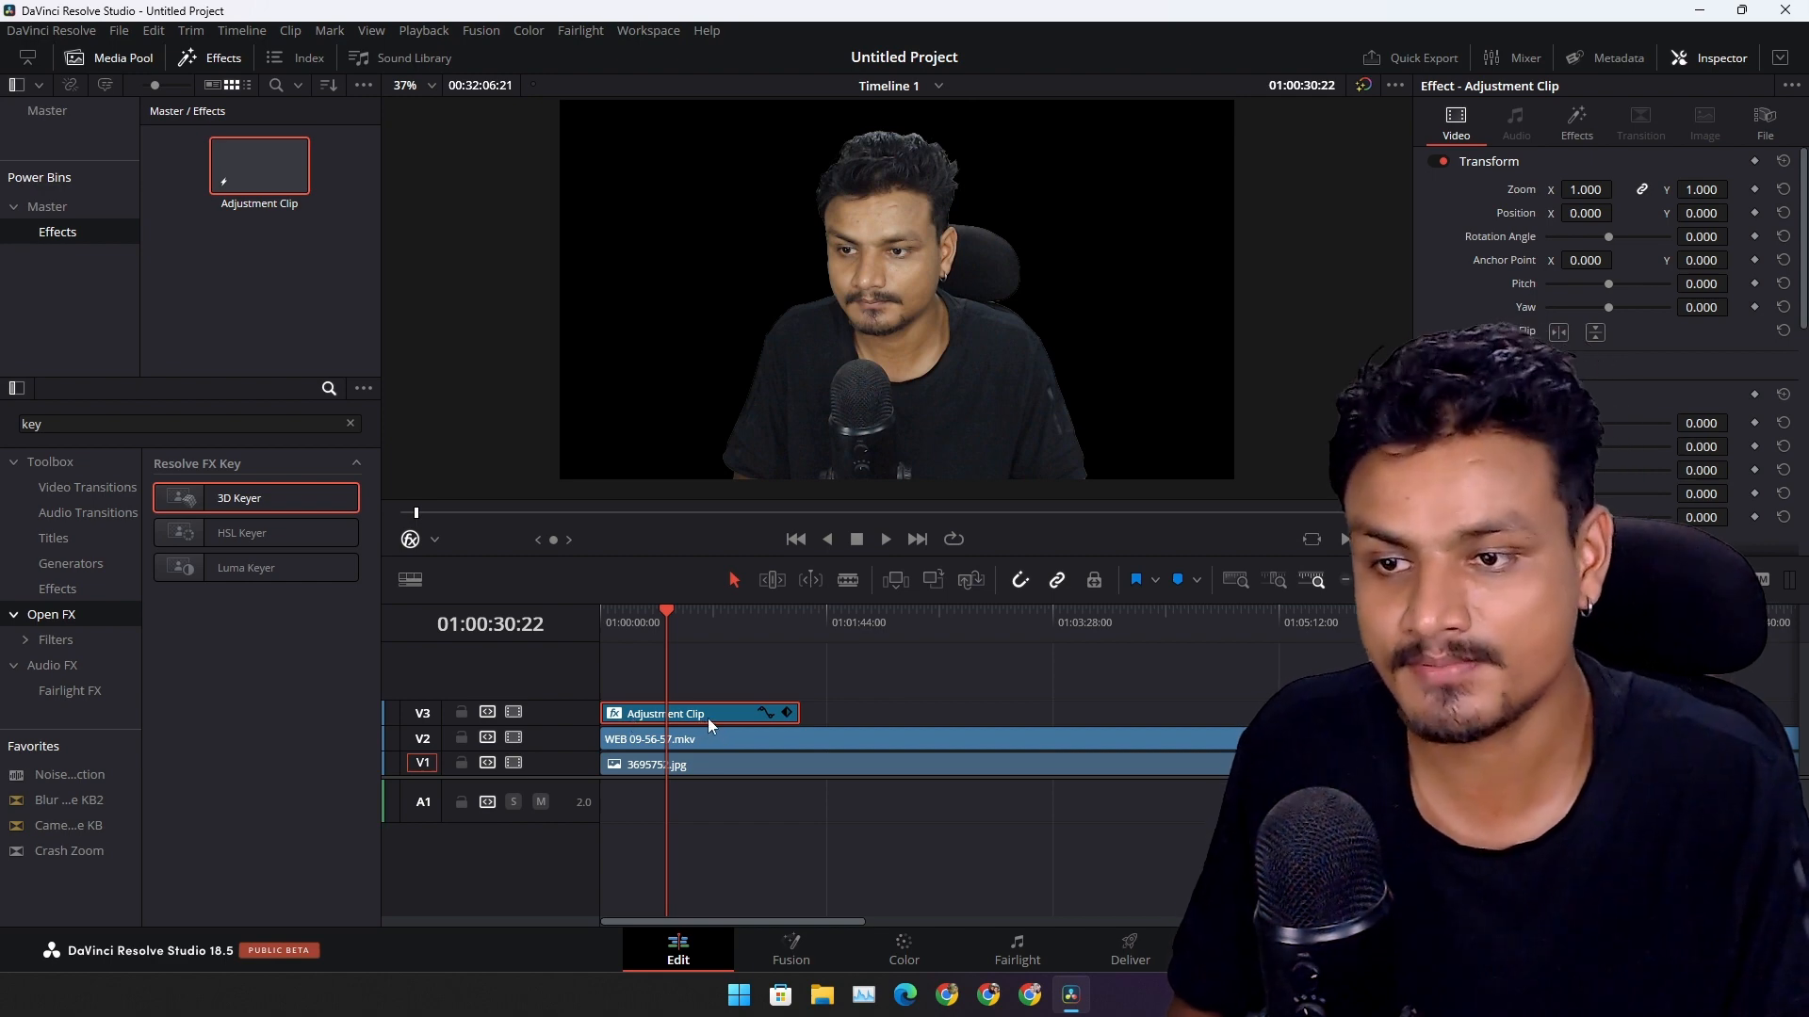
pyautogui.moveTo(708, 718); pyautogui.dragTo(338, 257)
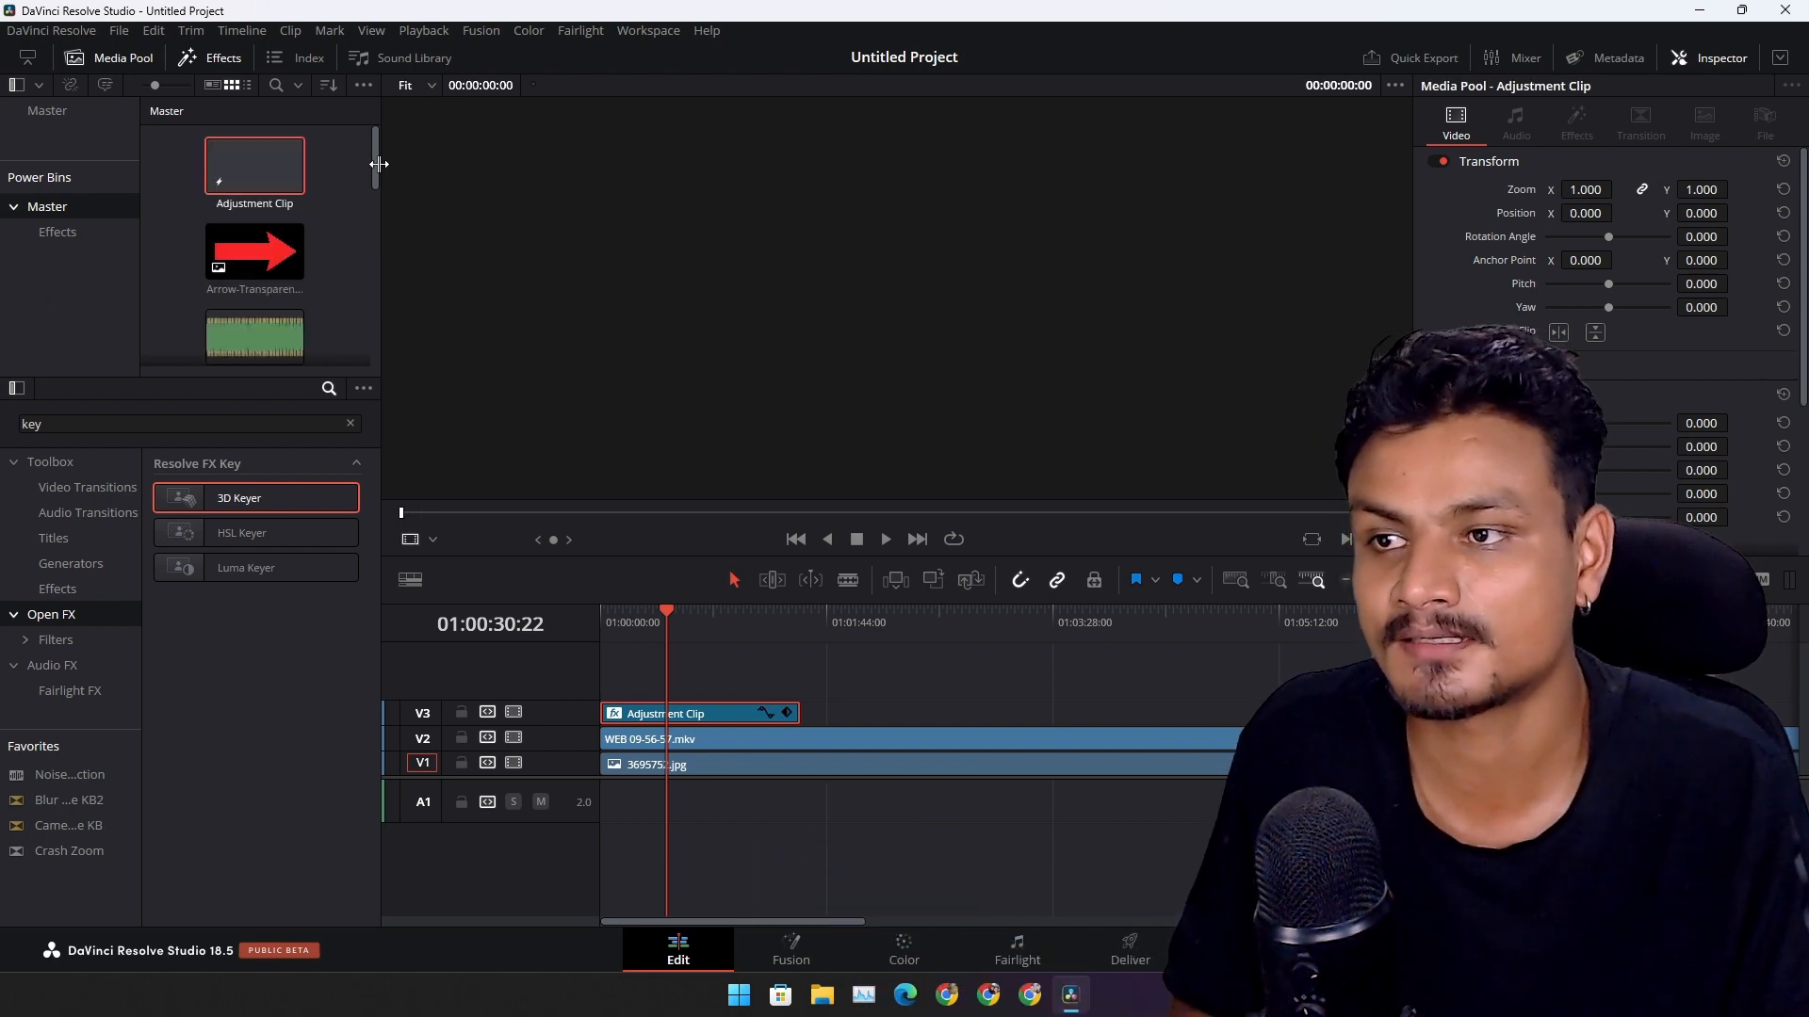
# - Cut the Adjustment Clip from track V3 and widen the Media Pool to fit two columns of clips
pyautogui.rightClick(728, 713)
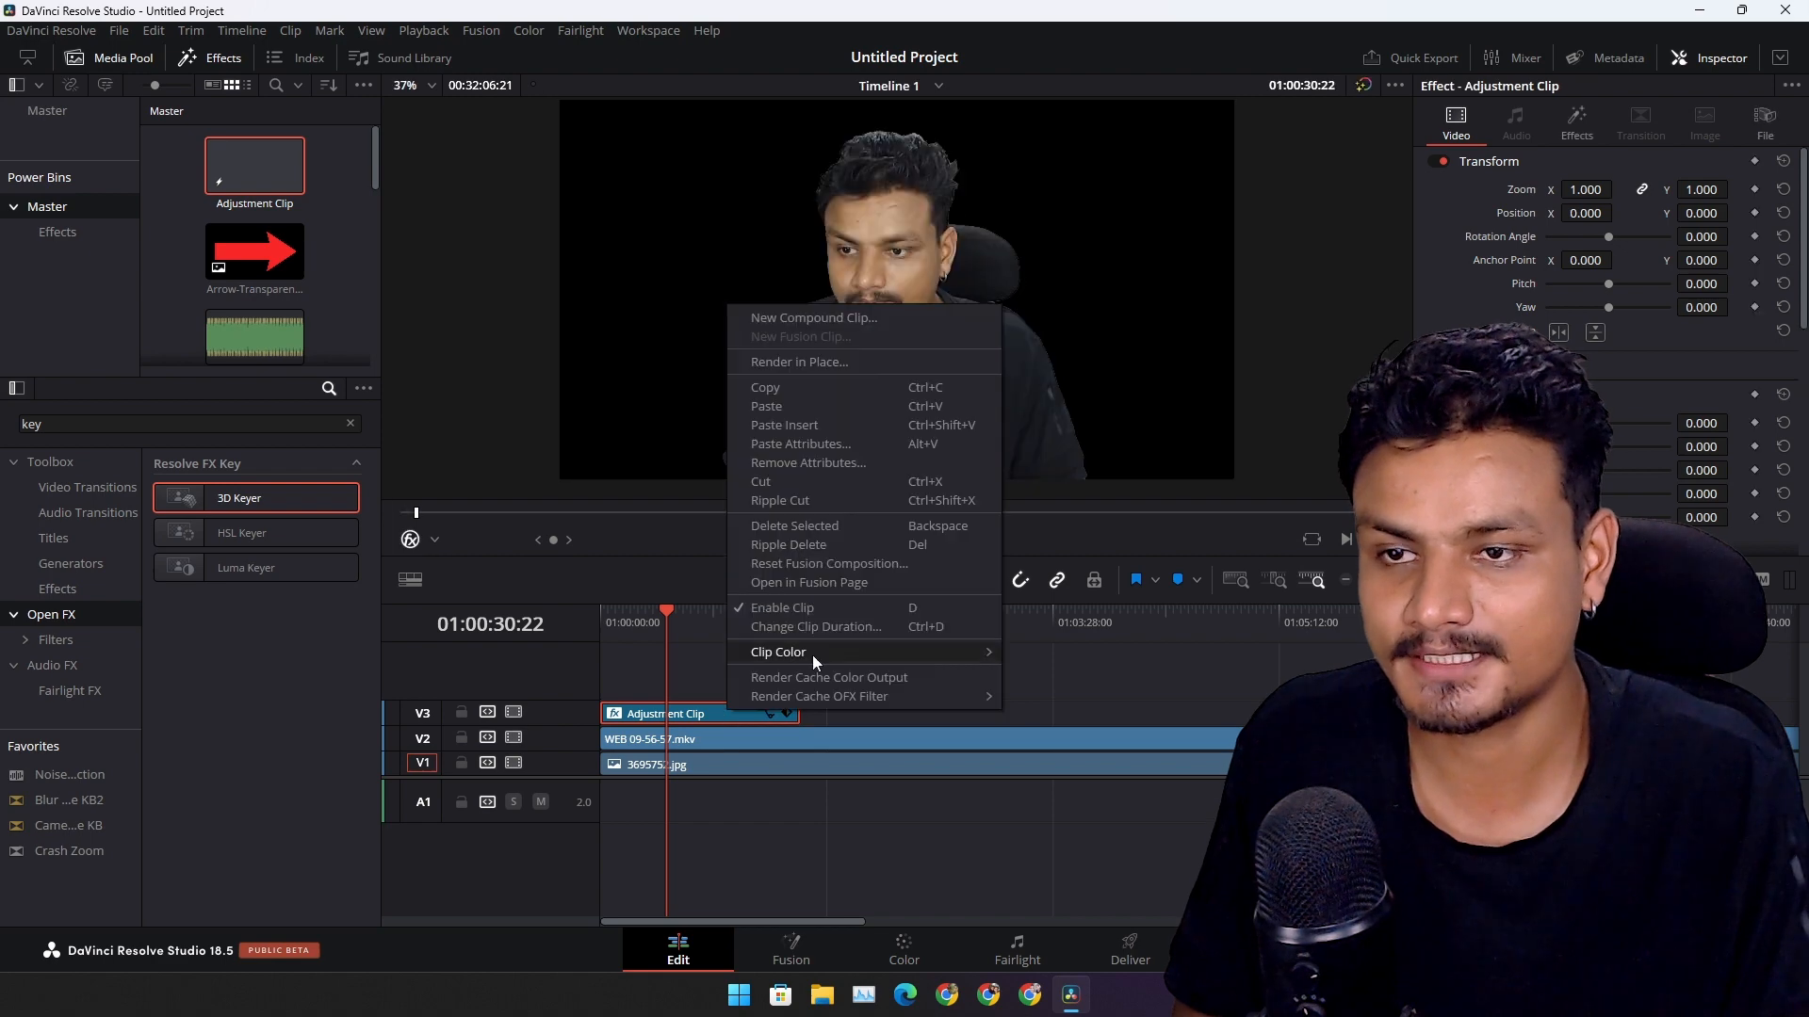
pyautogui.click(839, 472)
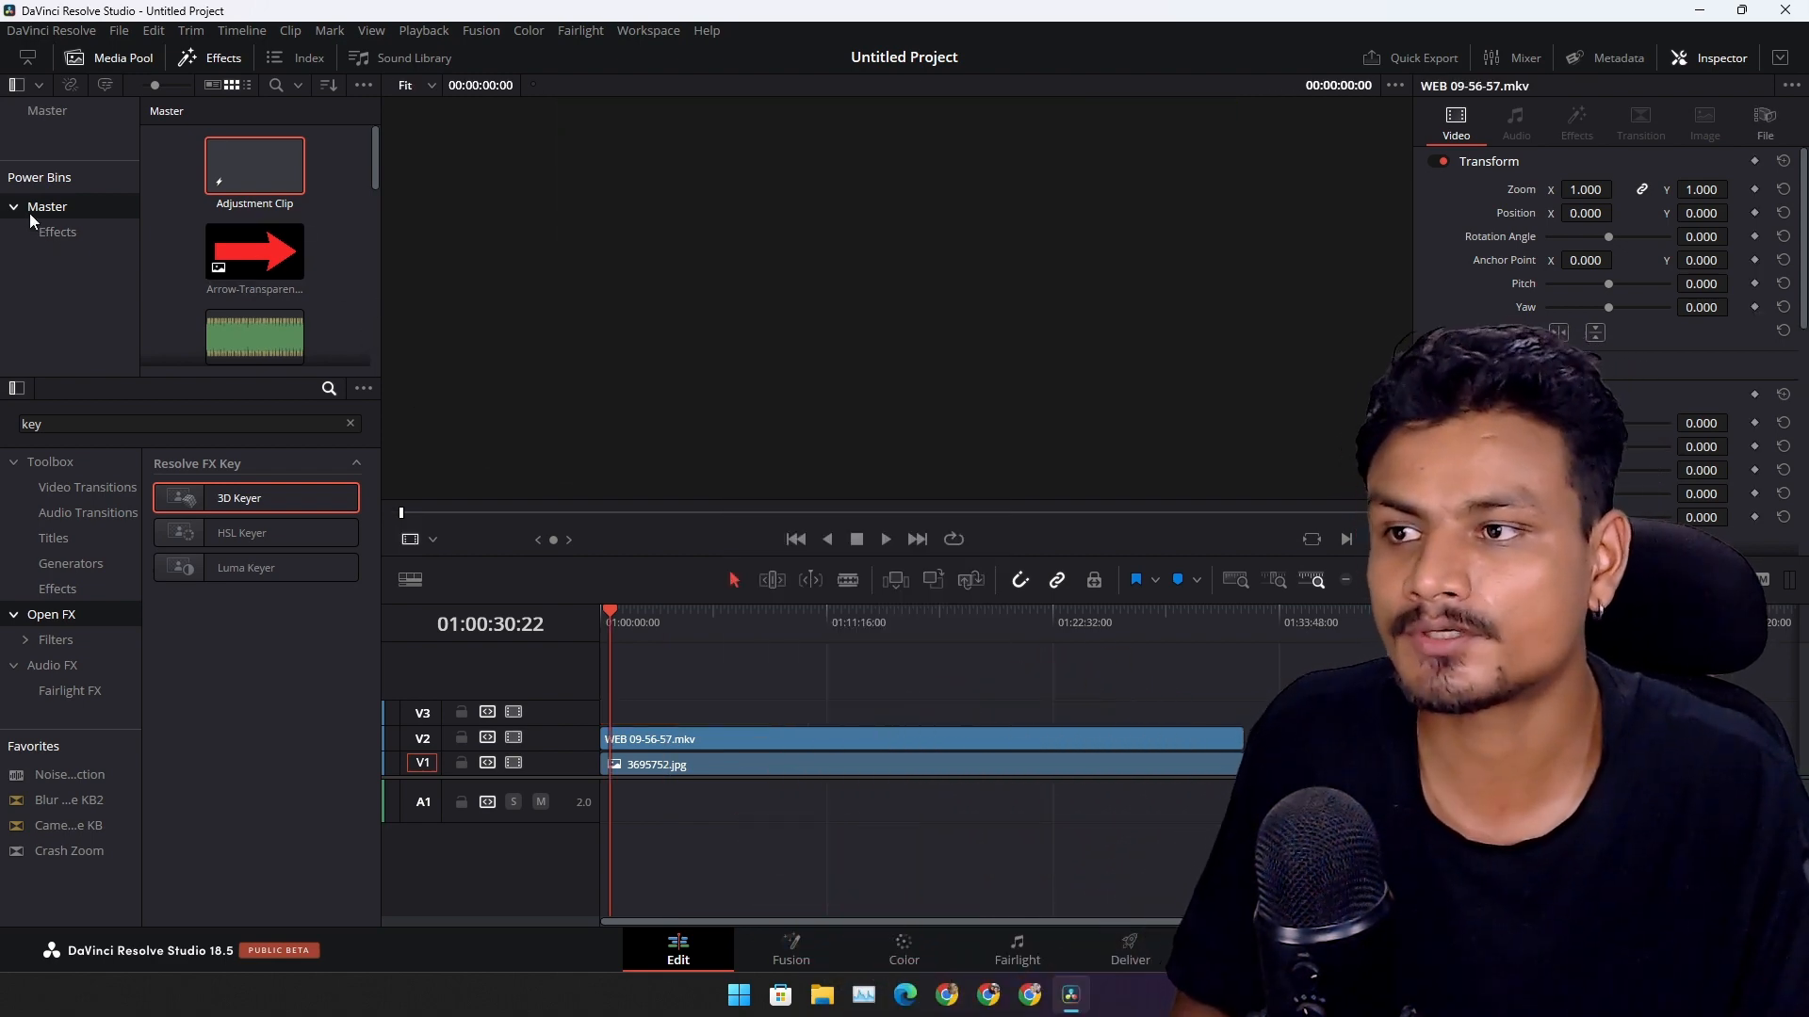
pyautogui.moveTo(381, 221); pyautogui.dragTo(398, 222)
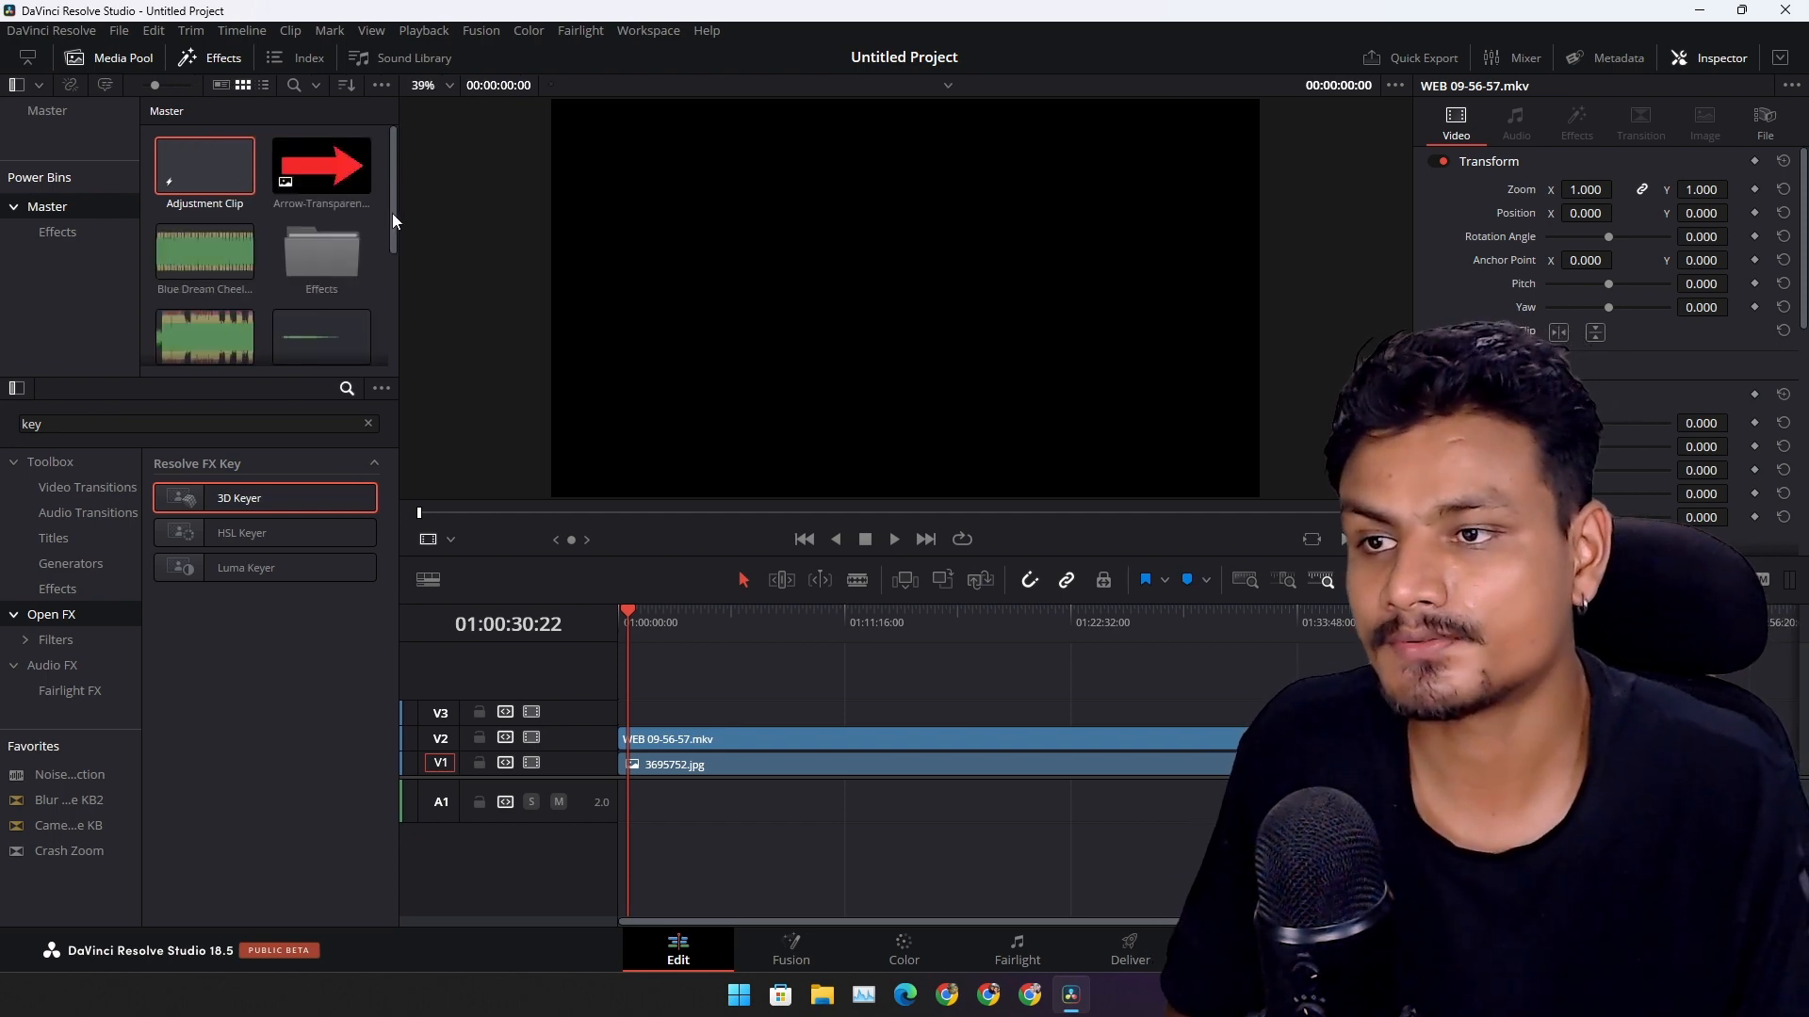
pyautogui.moveTo(391, 221)
pyautogui.mouseDown()
pyautogui.moveTo(393, 275)
pyautogui.moveTo(392, 206)
pyautogui.mouseUp()
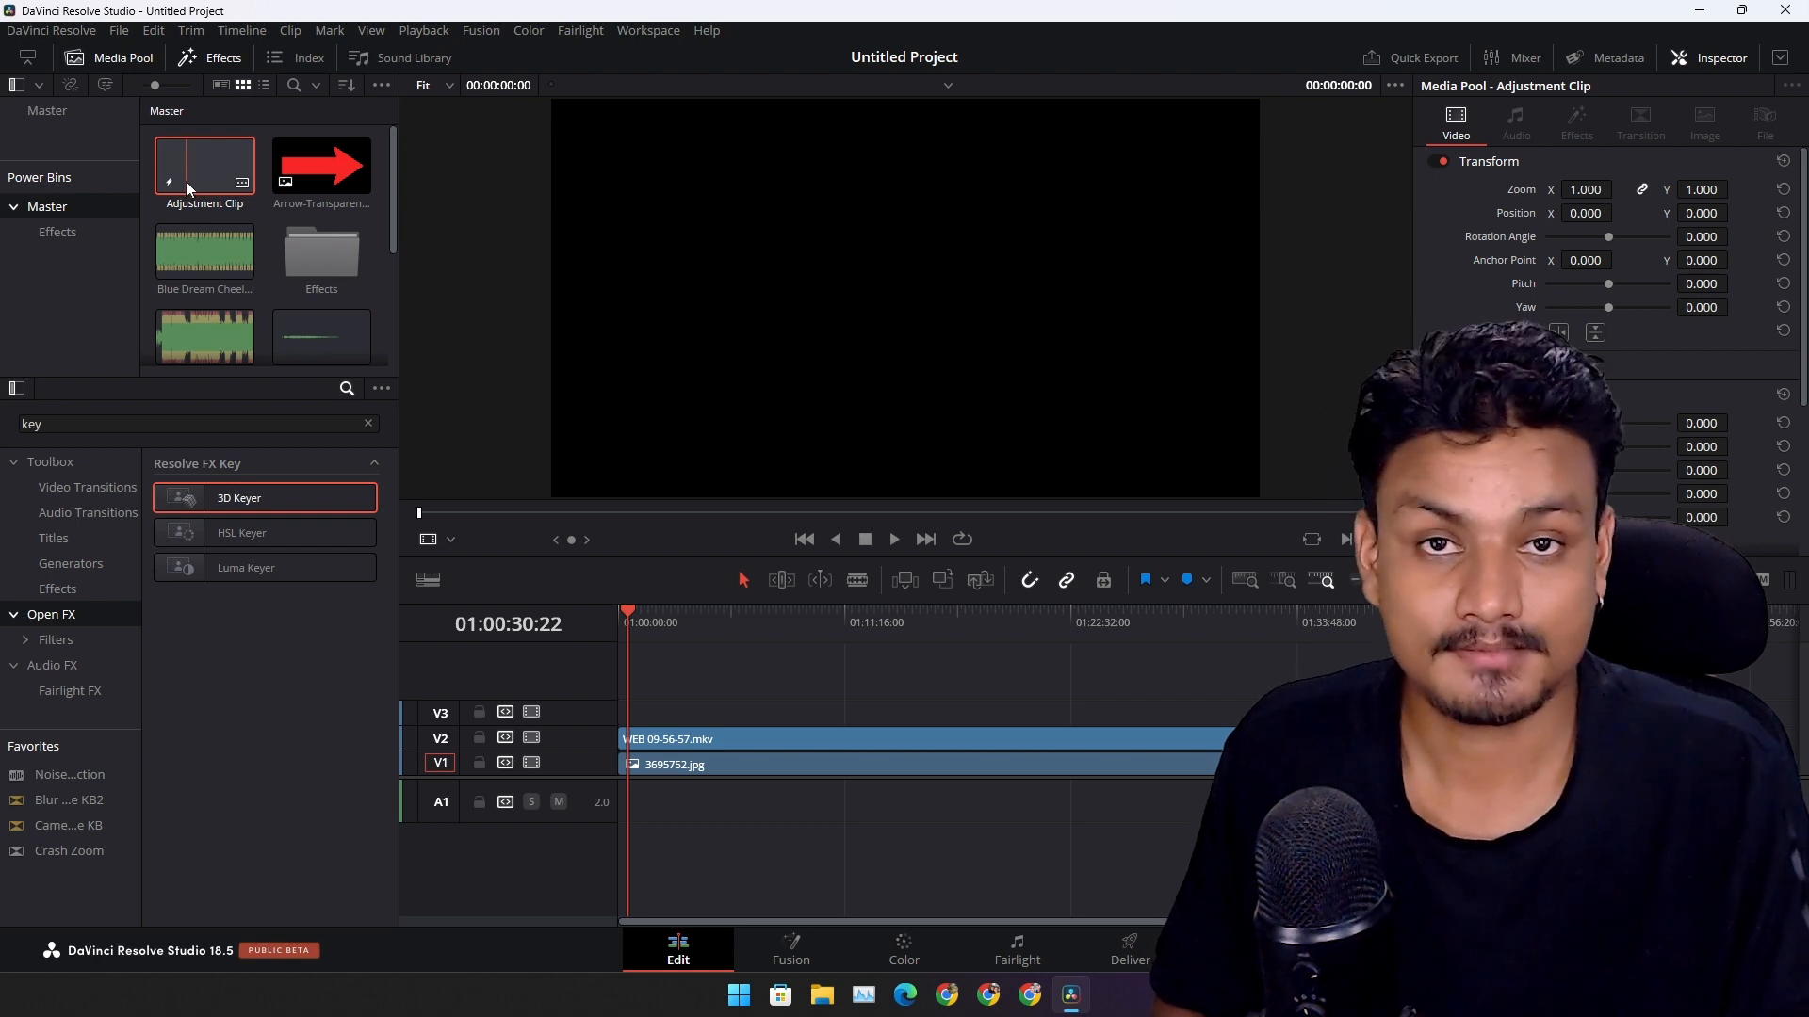
# - Place the stored Adjustment Clip from the Master power bin on V3 and stretch it over the full length of the webcam clip
pyautogui.moveTo(197, 183); pyautogui.dragTo(638, 720)
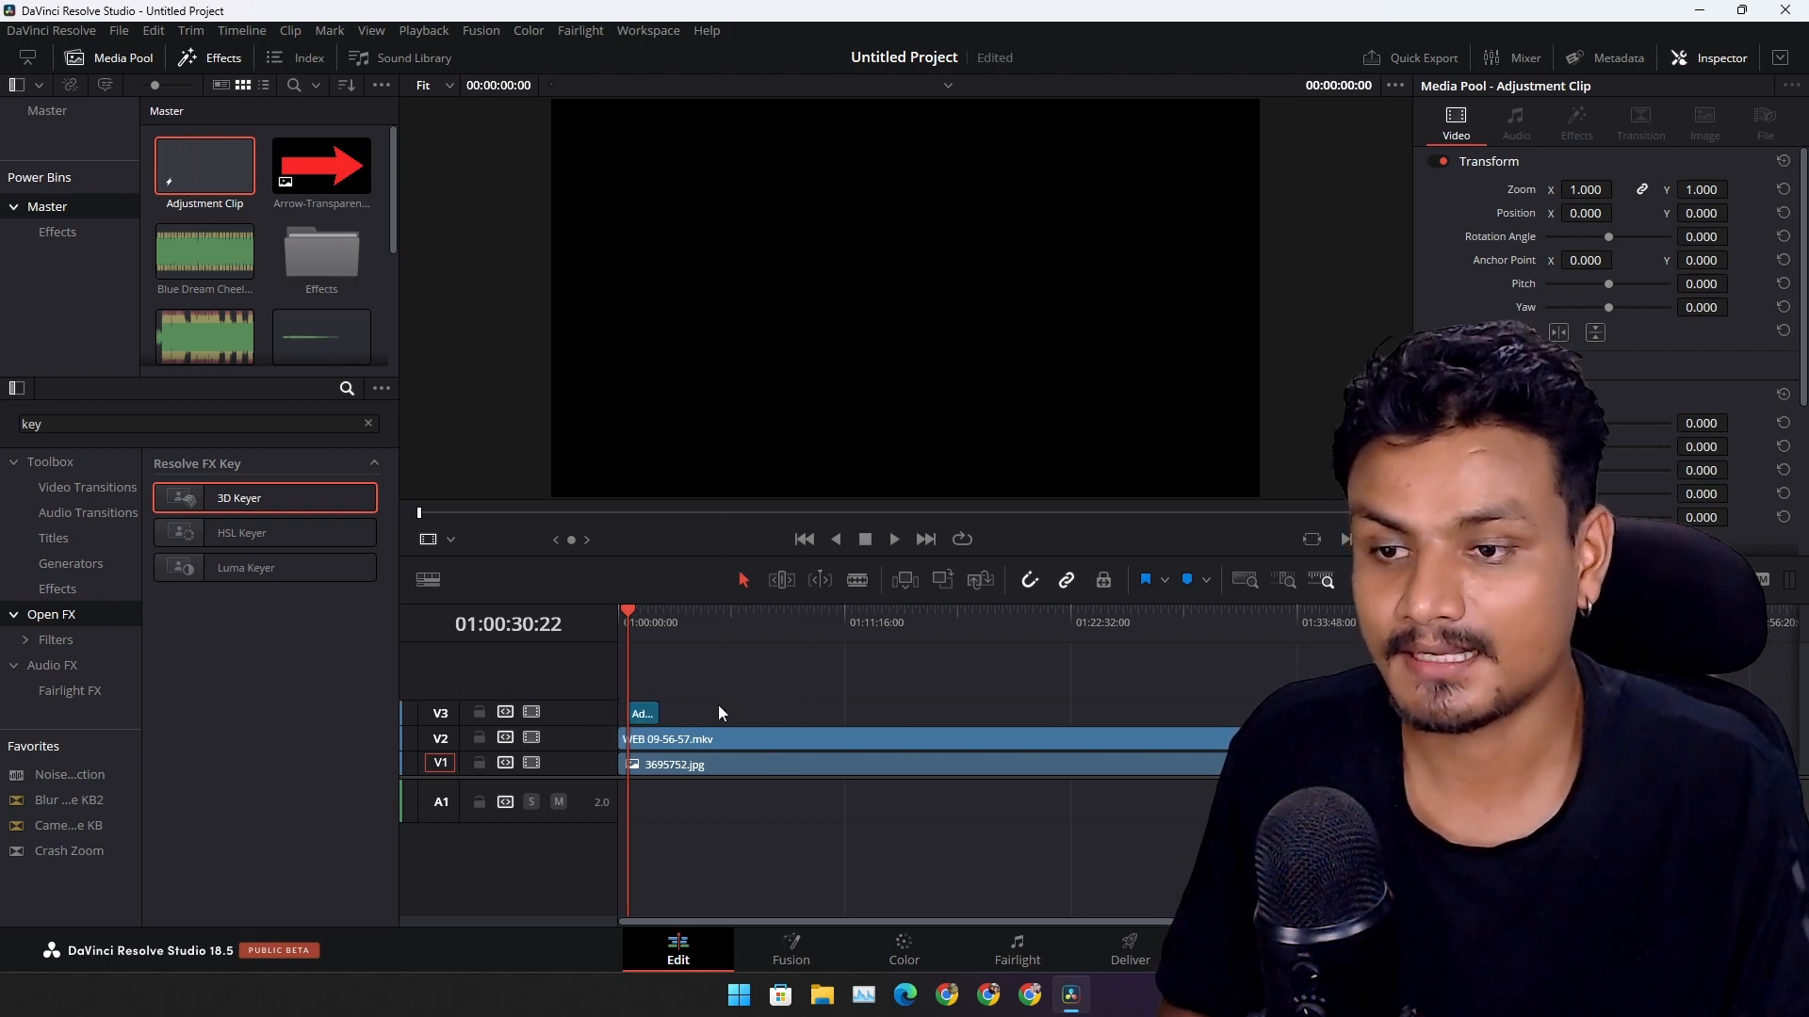
pyautogui.moveTo(1379, 580); pyautogui.dragTo(1398, 580)
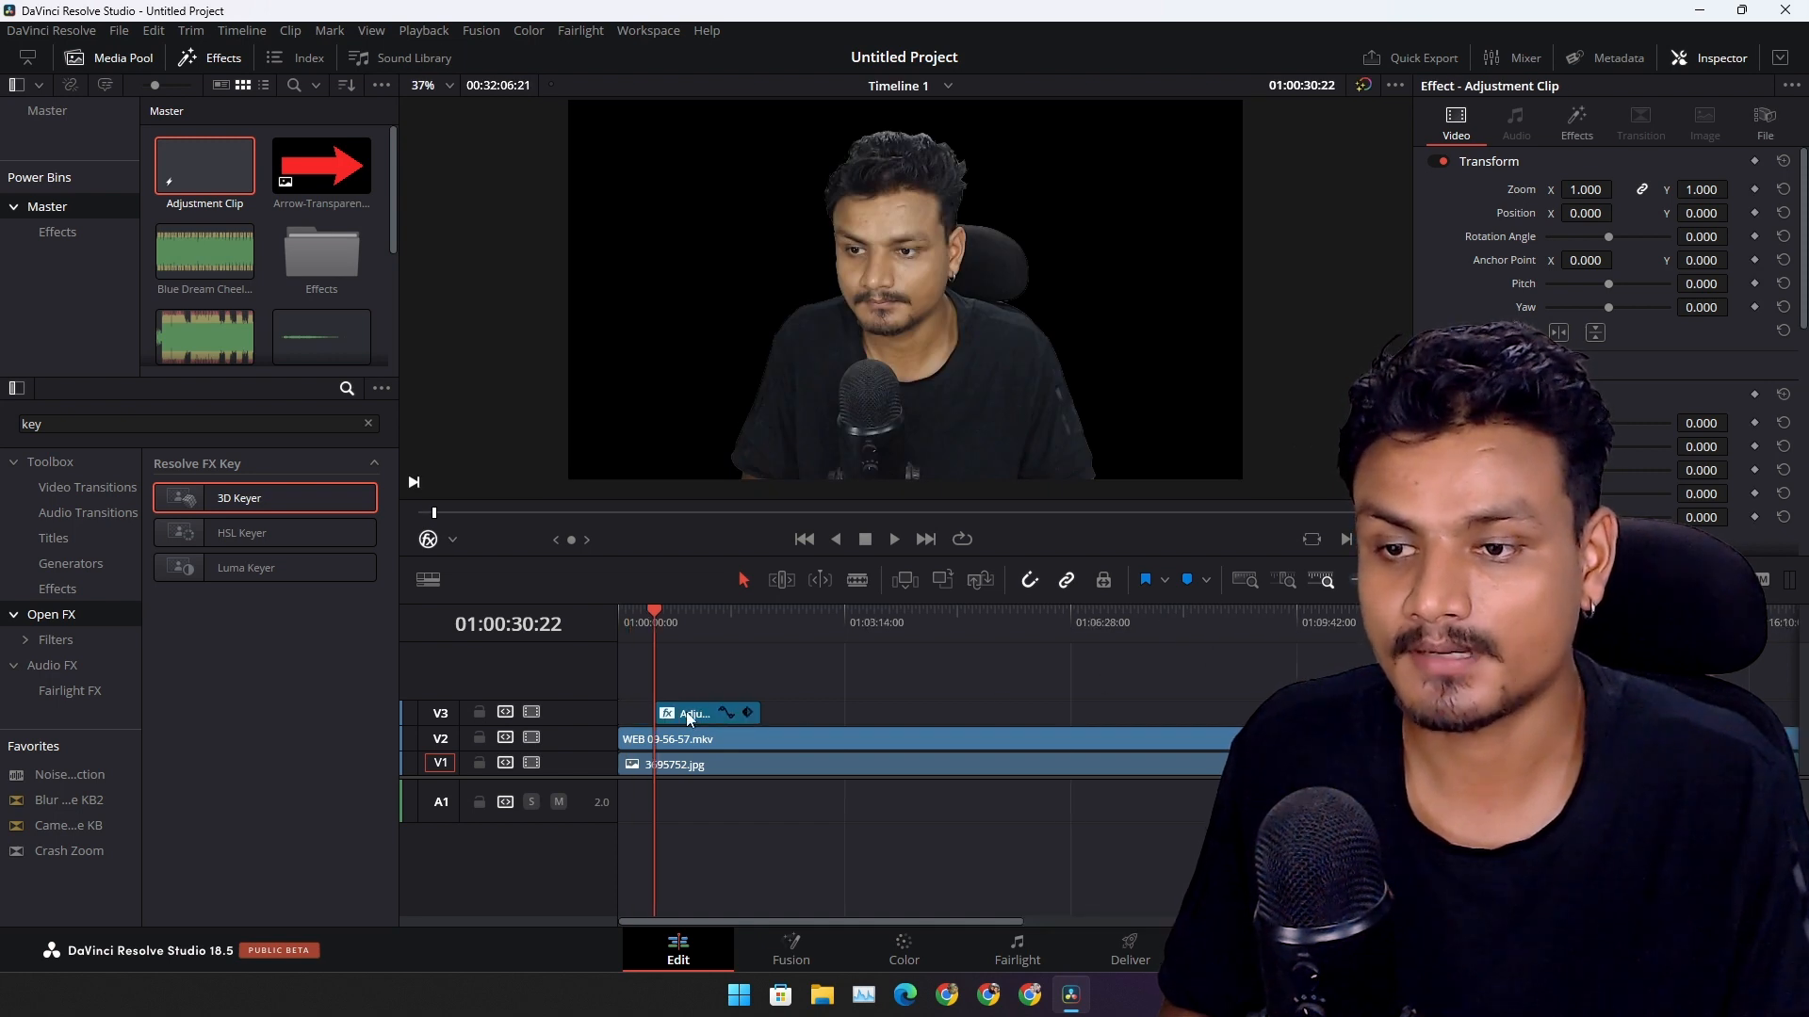
pyautogui.moveTo(687, 713); pyautogui.dragTo(1752, 713)
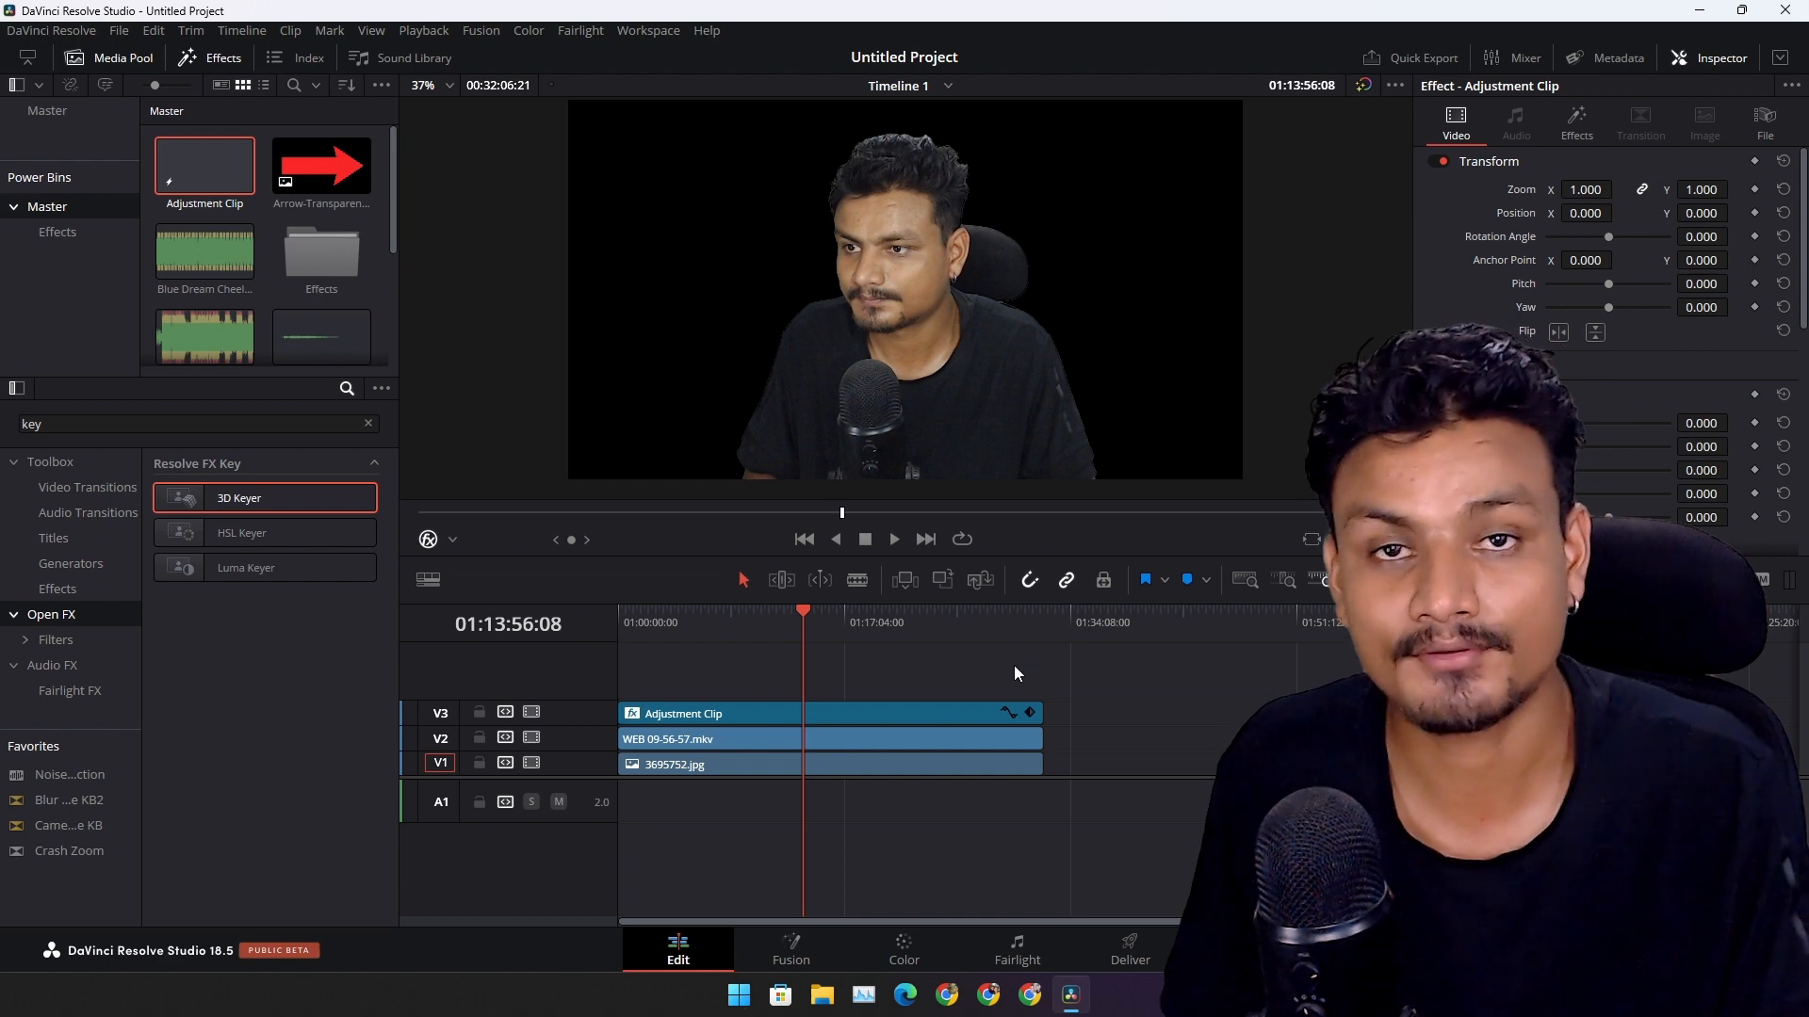
# - Turn video track V1 off and back on to check whether the background image shows behind the keyed subject
pyautogui.click(970, 714)
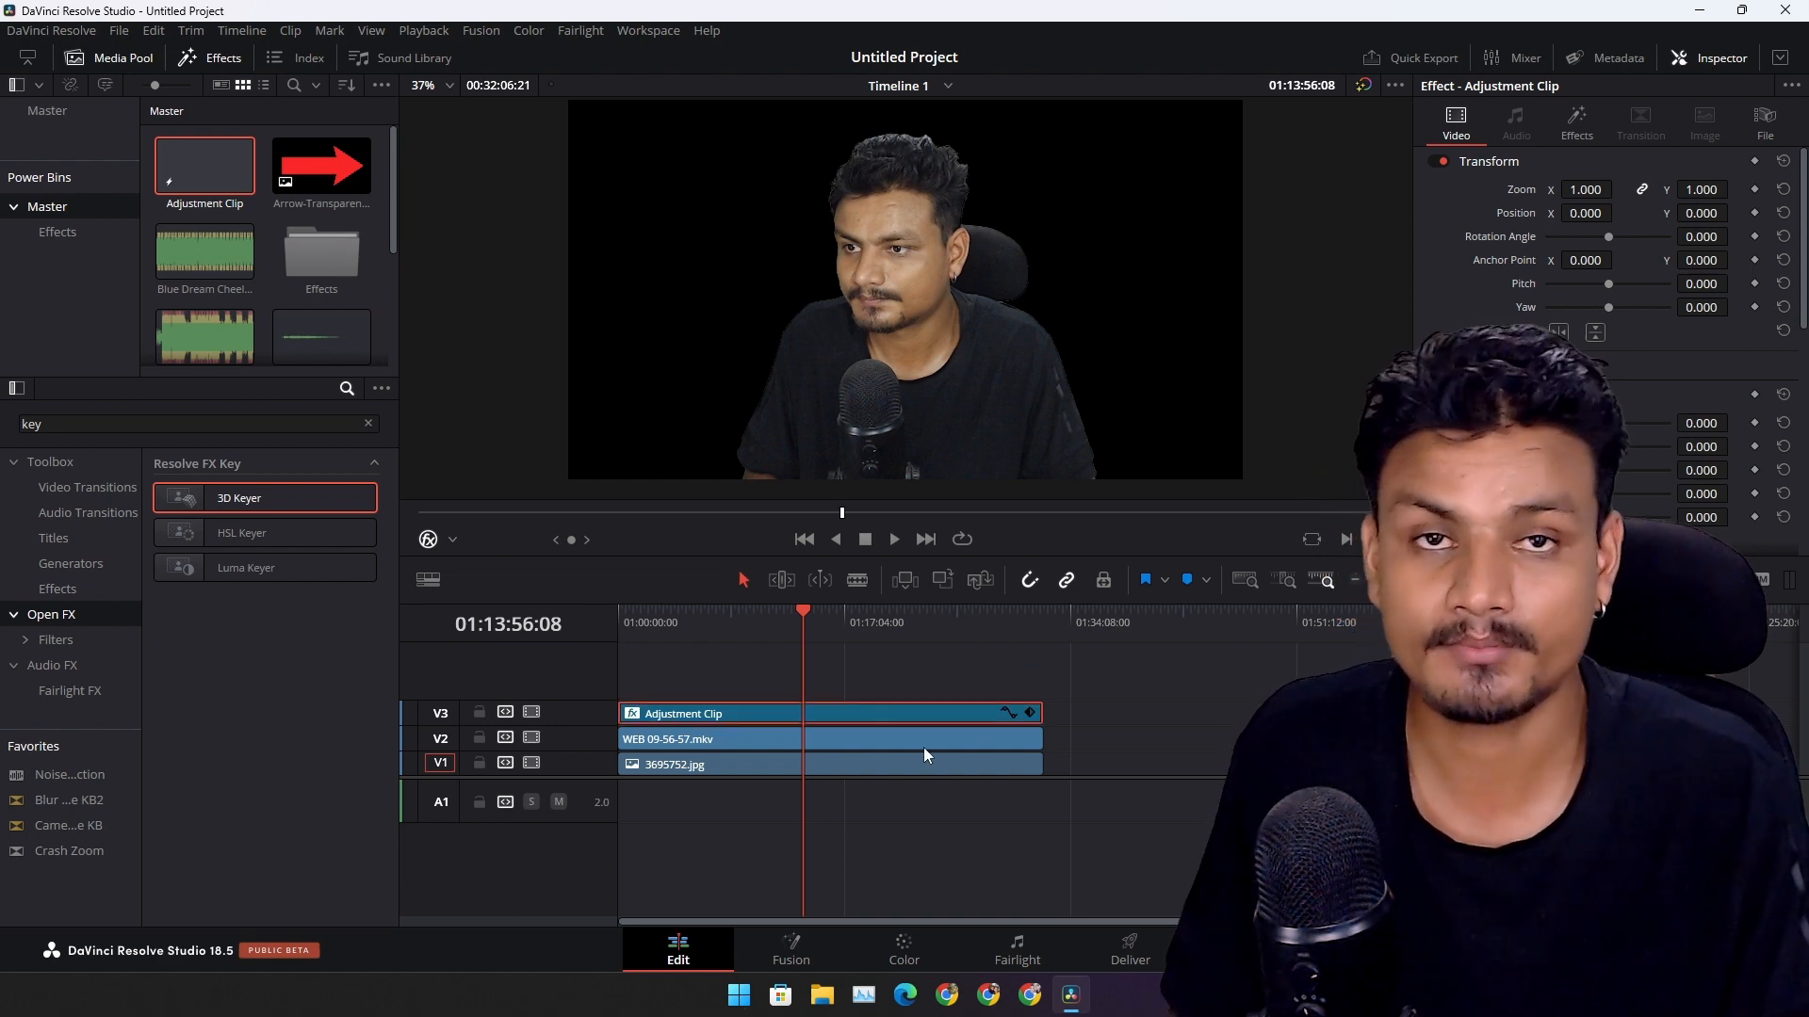
pyautogui.click(782, 767)
pyautogui.click(530, 762)
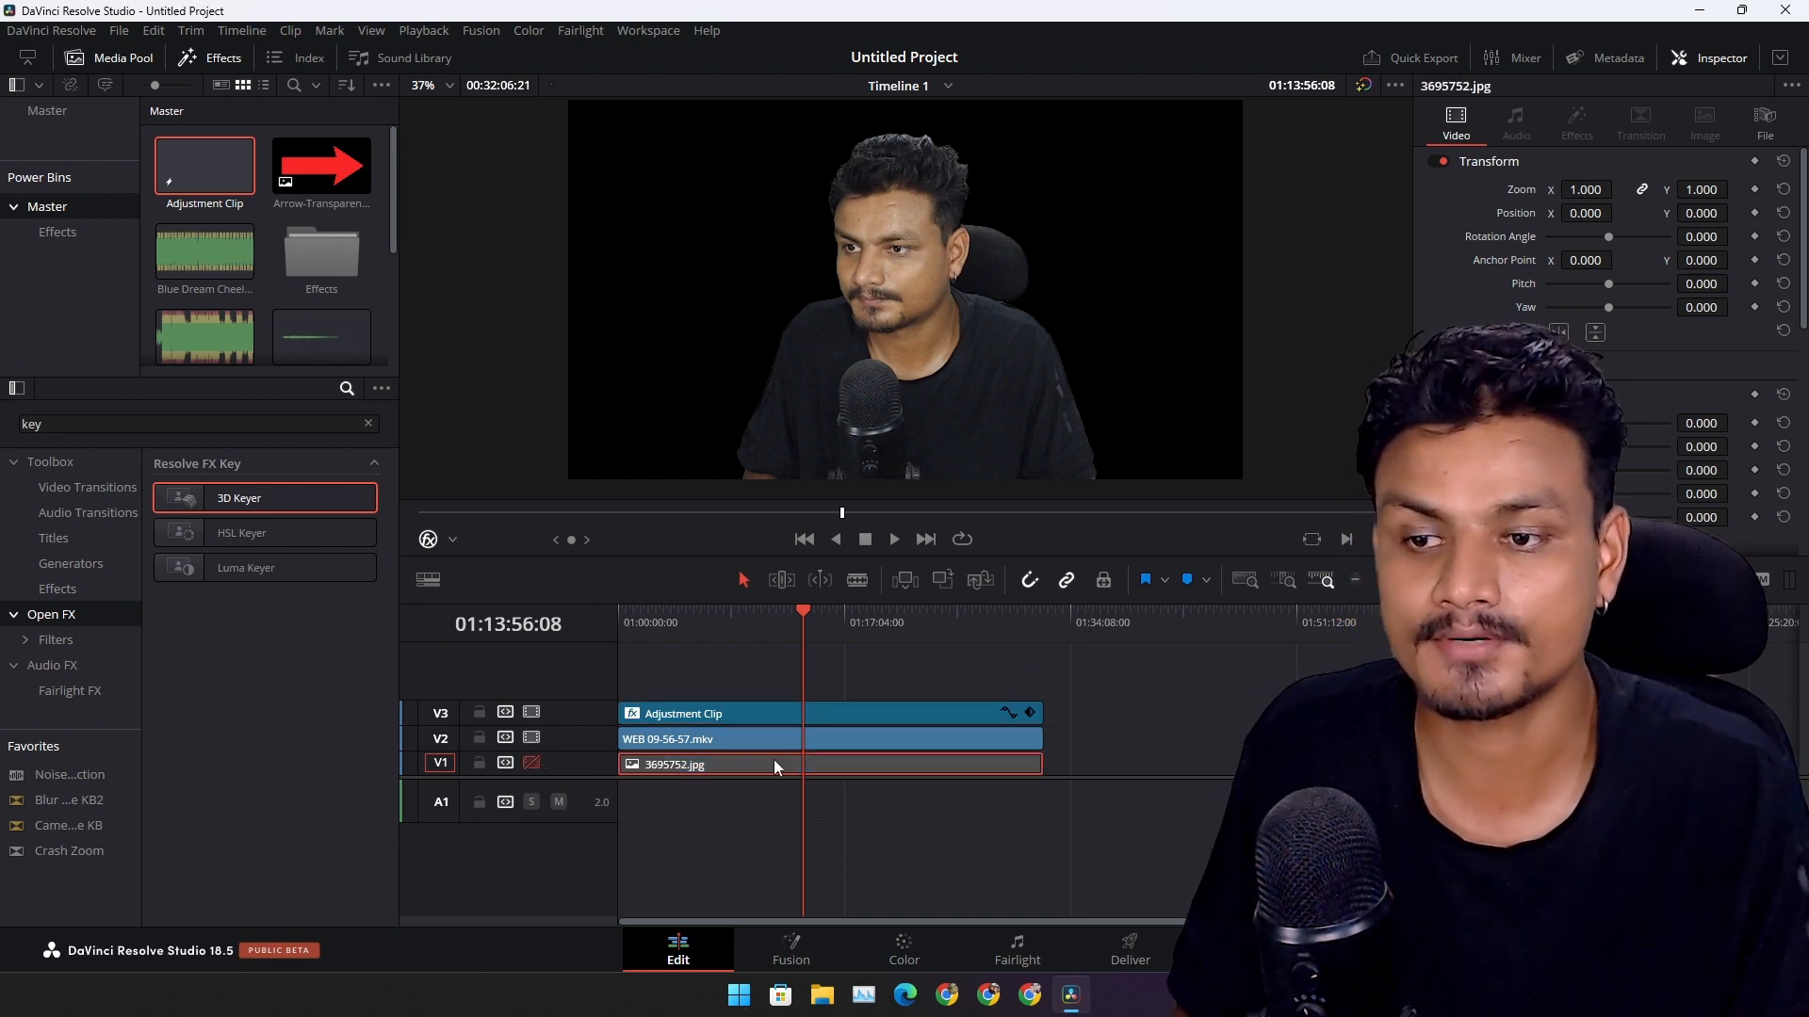
pyautogui.click(529, 761)
pyautogui.click(740, 718)
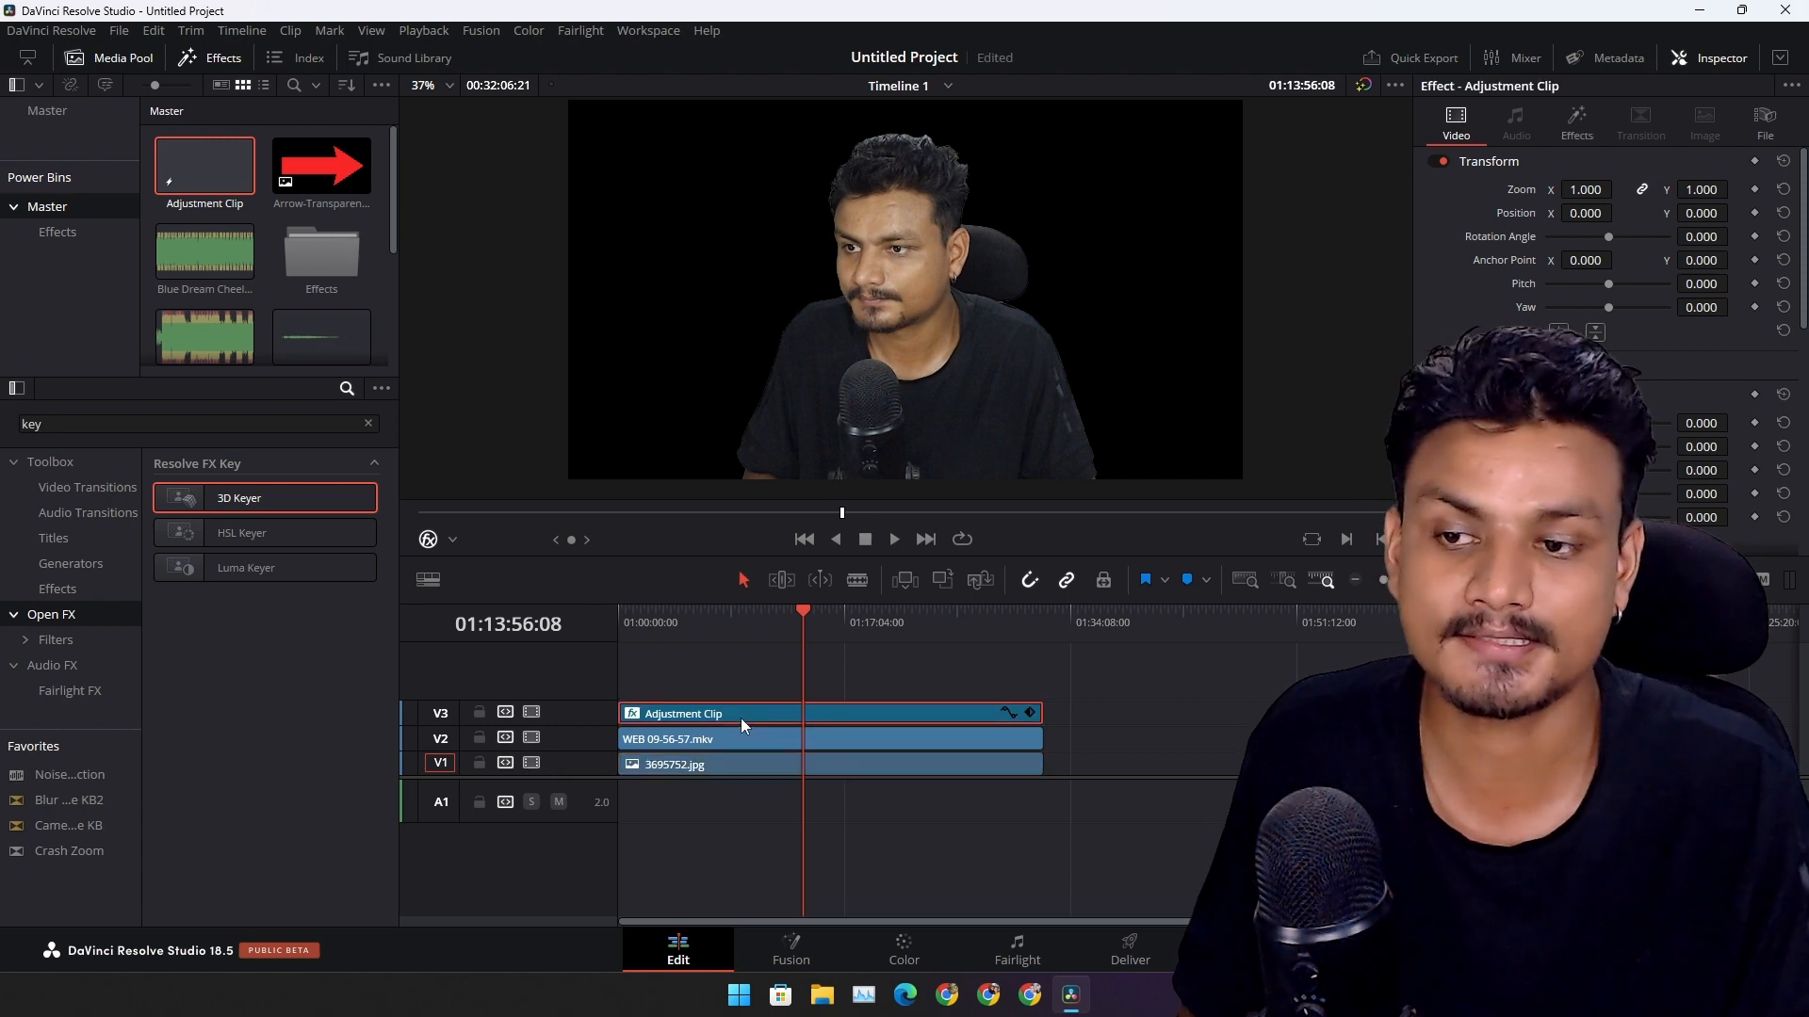
pyautogui.click(701, 771)
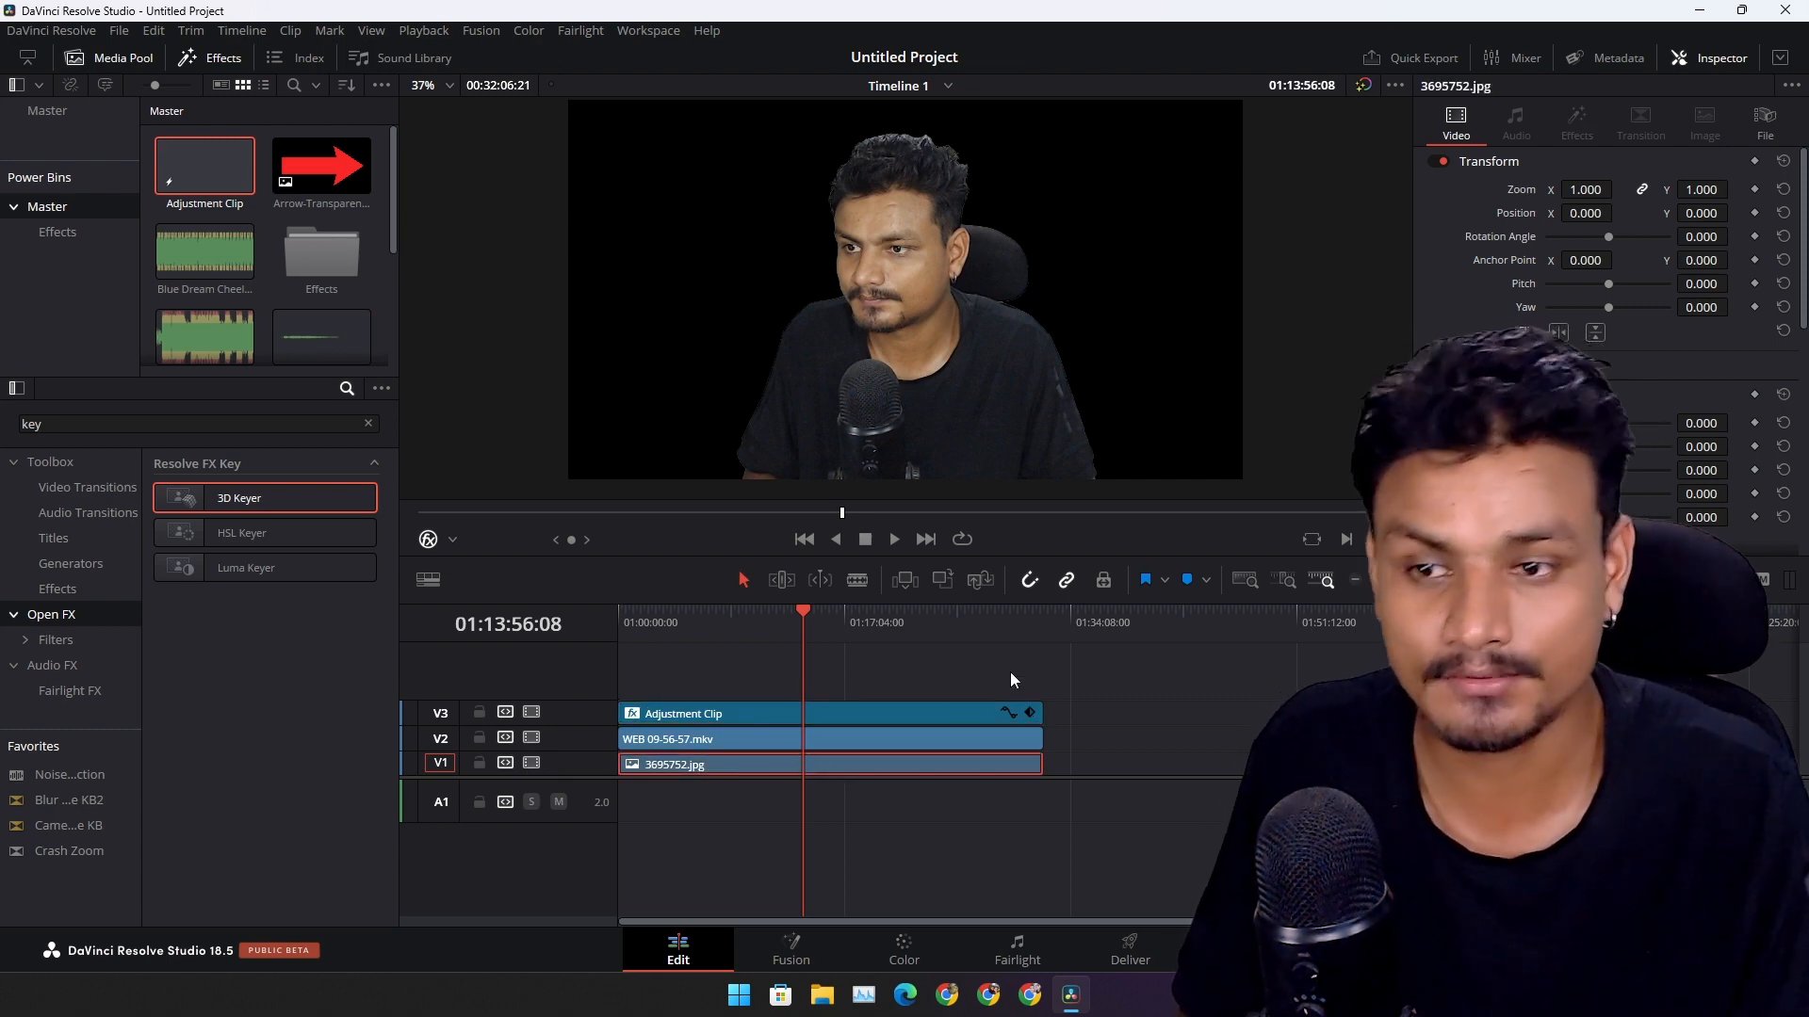
# - Copy the keyed Adjustment Clip and cut it from track V3
pyautogui.click(853, 712)
pyautogui.rightClick(842, 715)
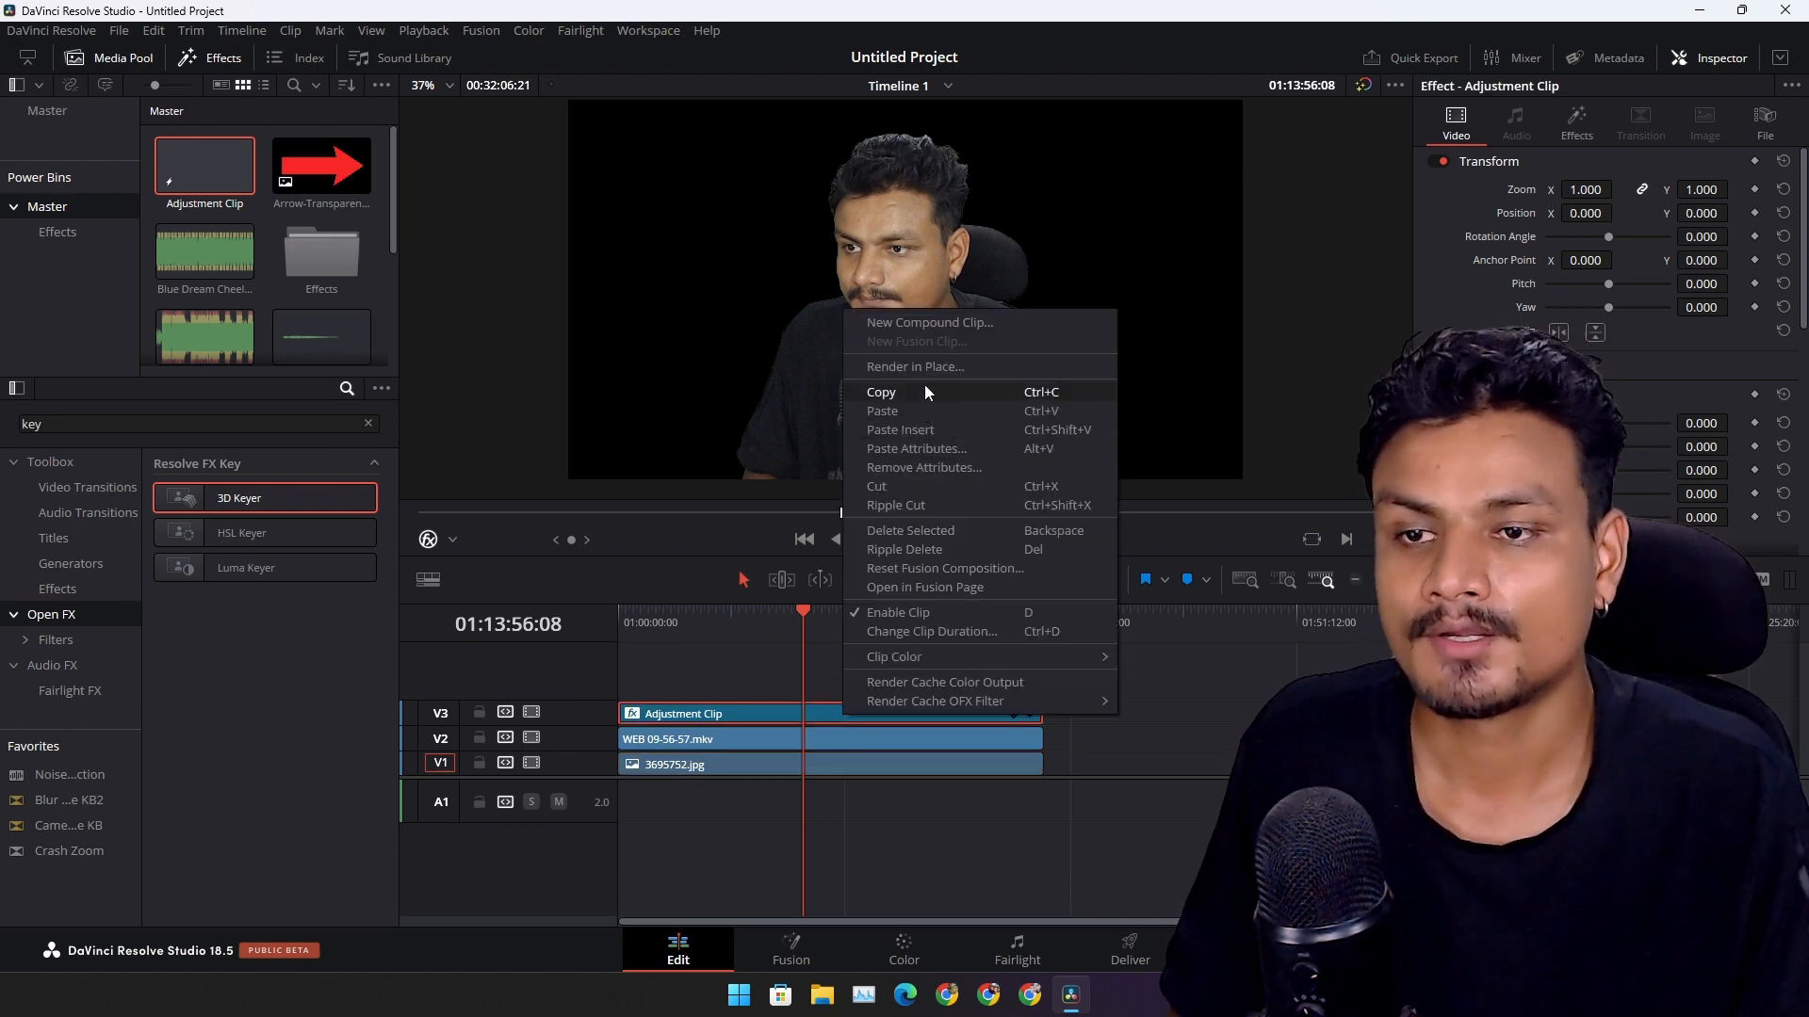
pyautogui.click(924, 386)
pyautogui.rightClick(846, 713)
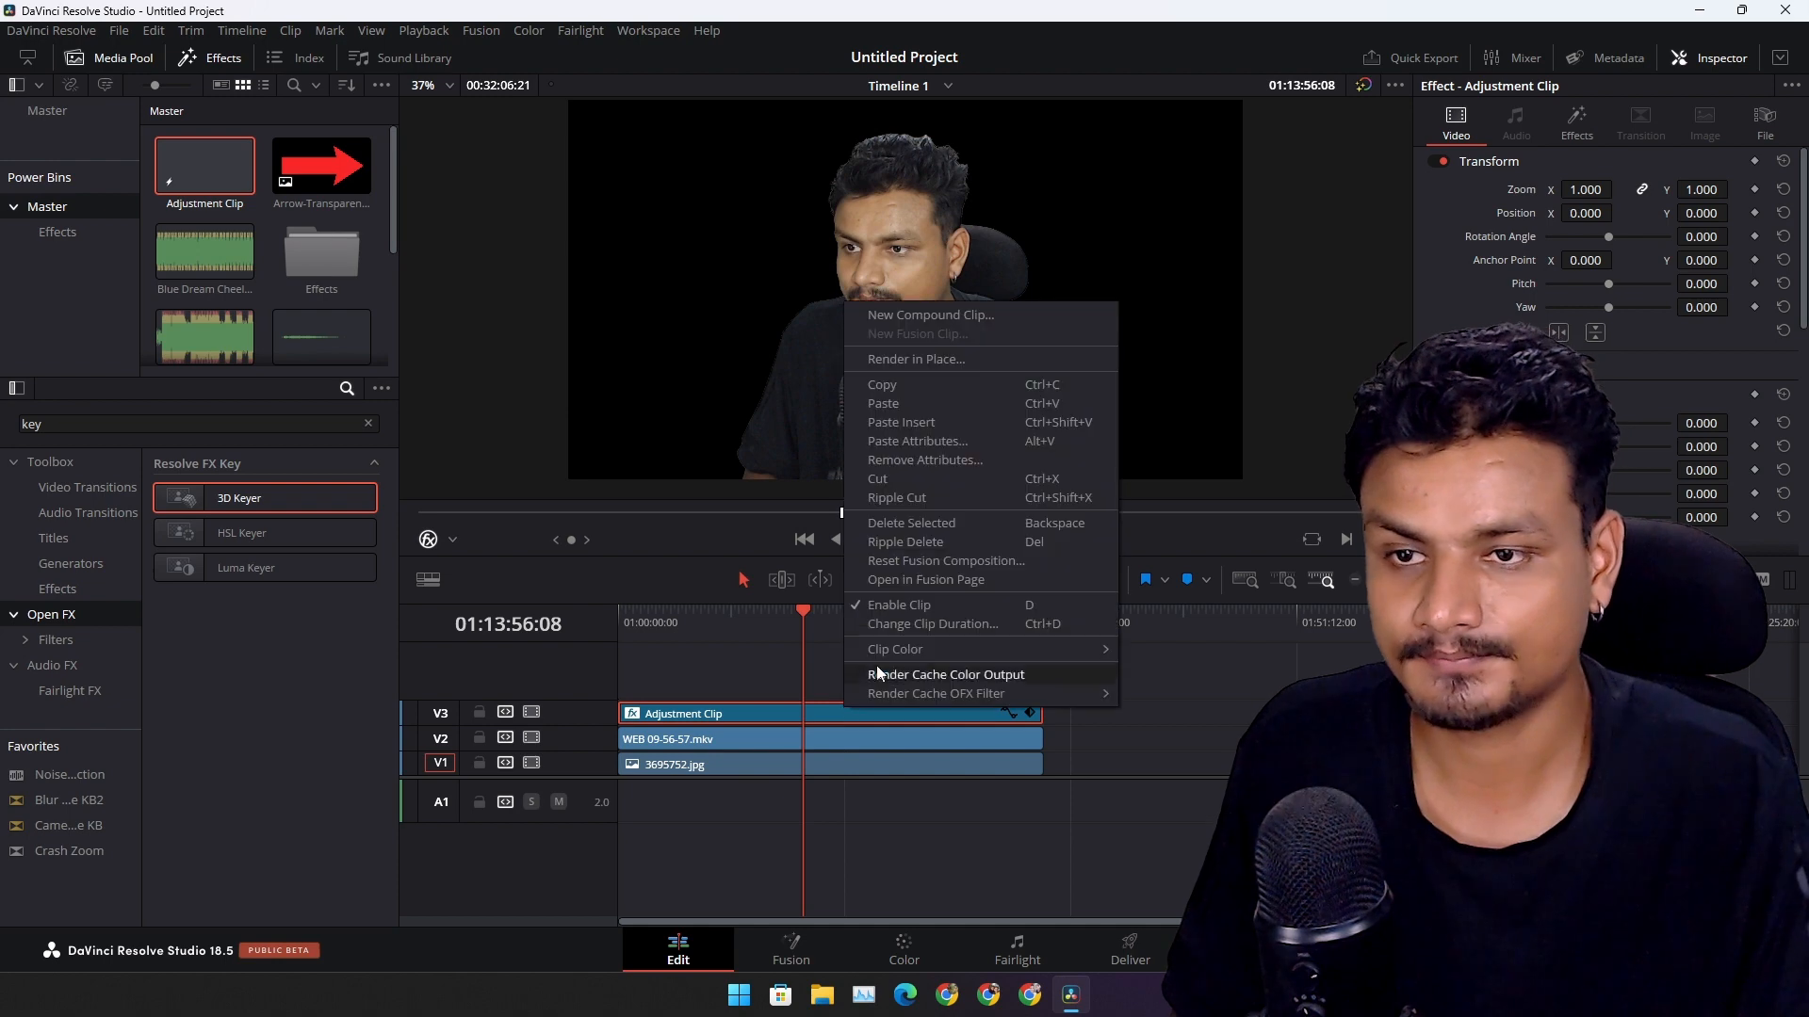
pyautogui.click(922, 478)
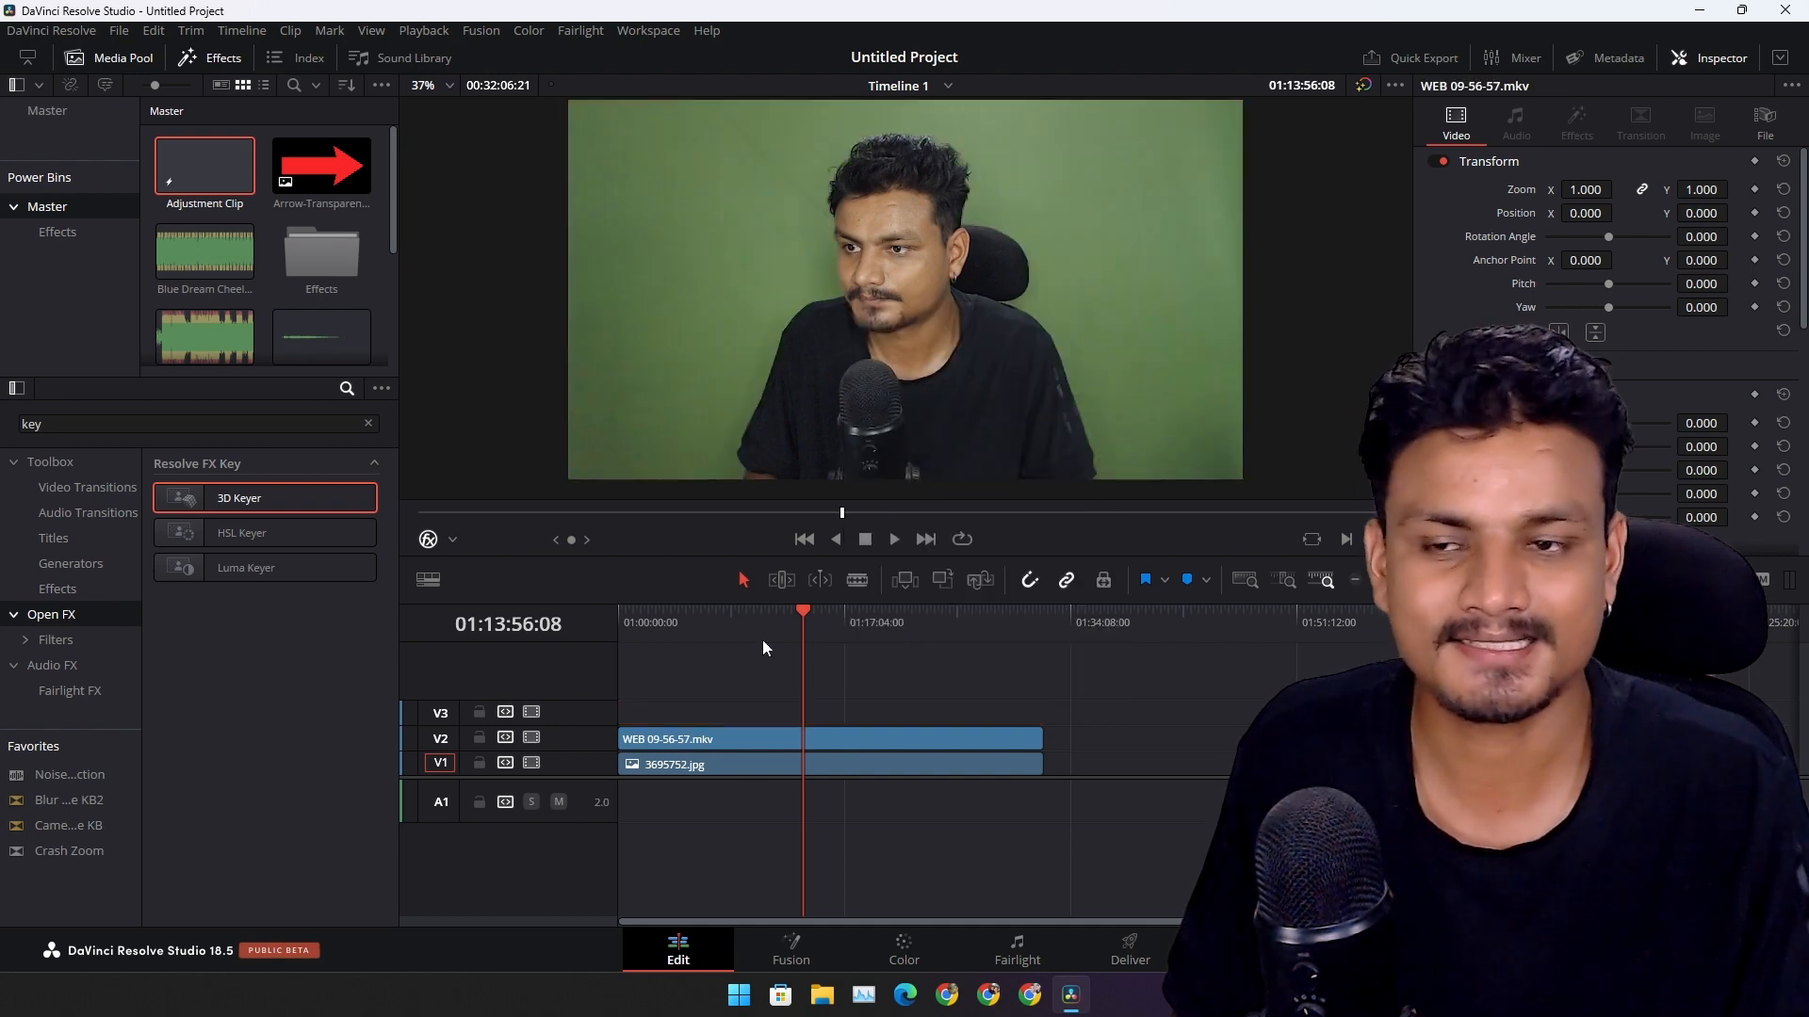
# - Paste all of the Adjustment Clip's video attributes, including Plugins, onto WEB 09-56-57.mkv with Maintain Timing and Retime Effects
pyautogui.click(731, 739)
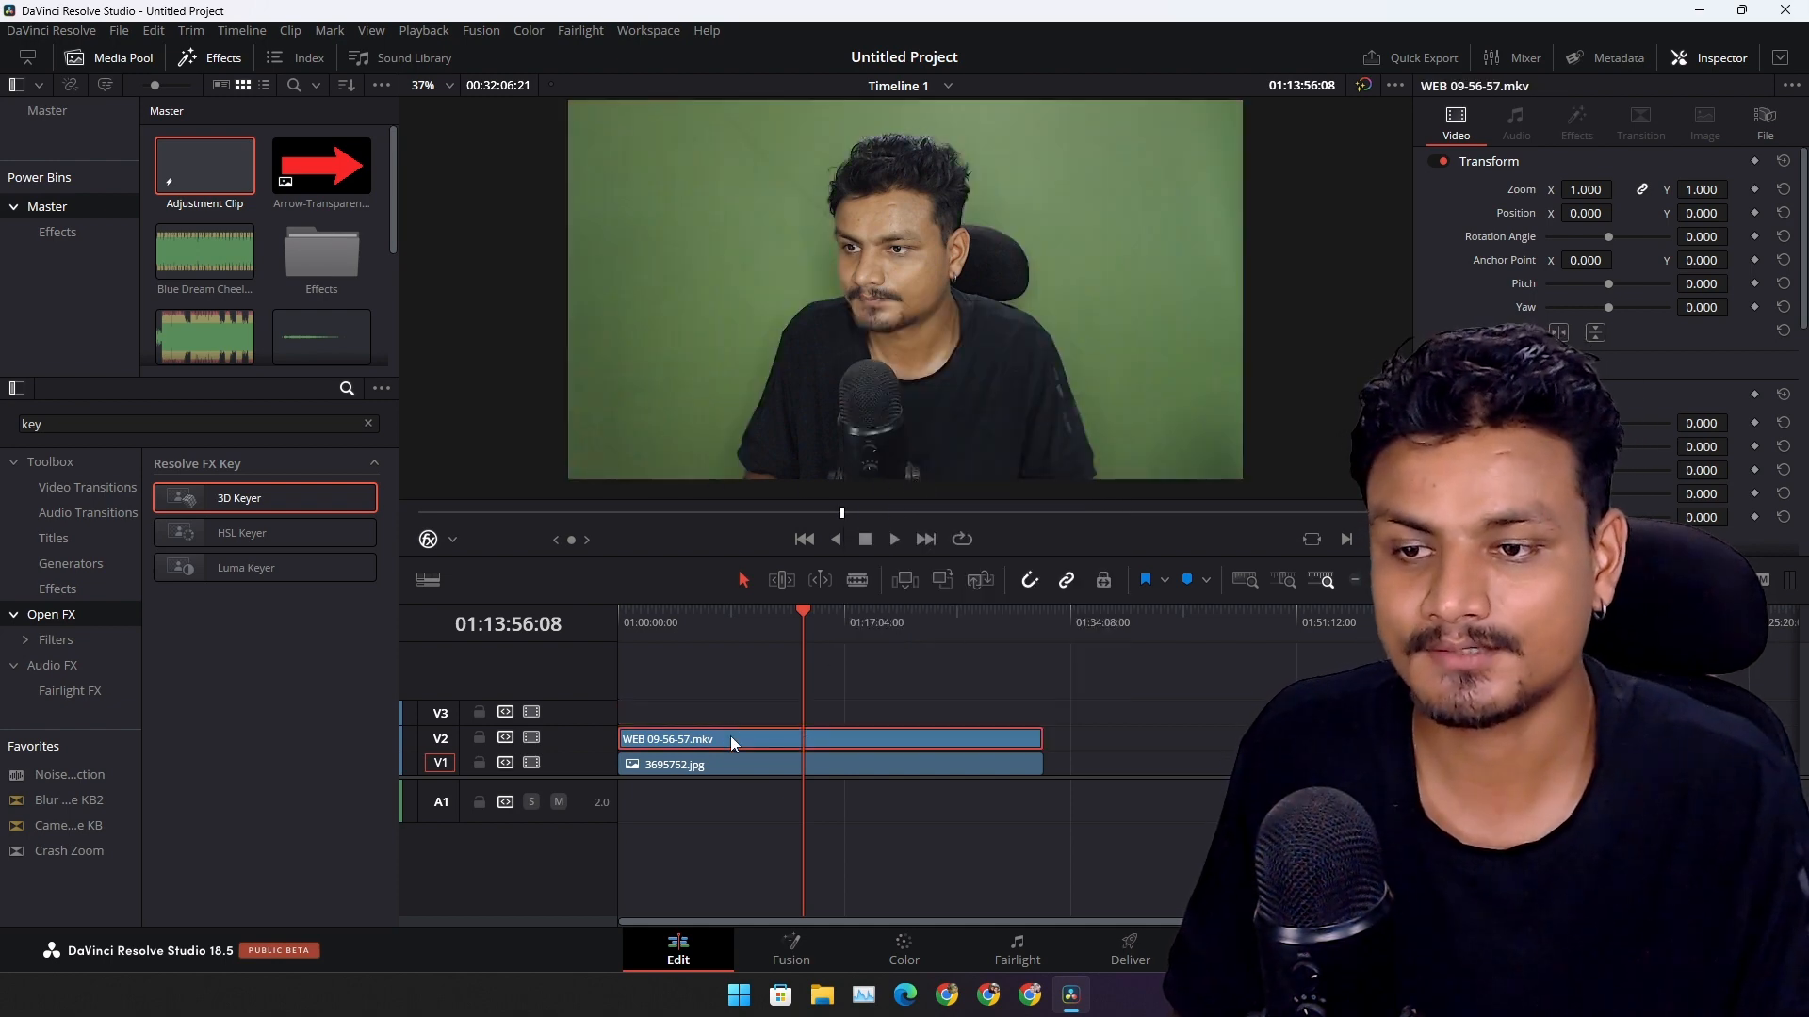
pyautogui.rightClick(730, 738)
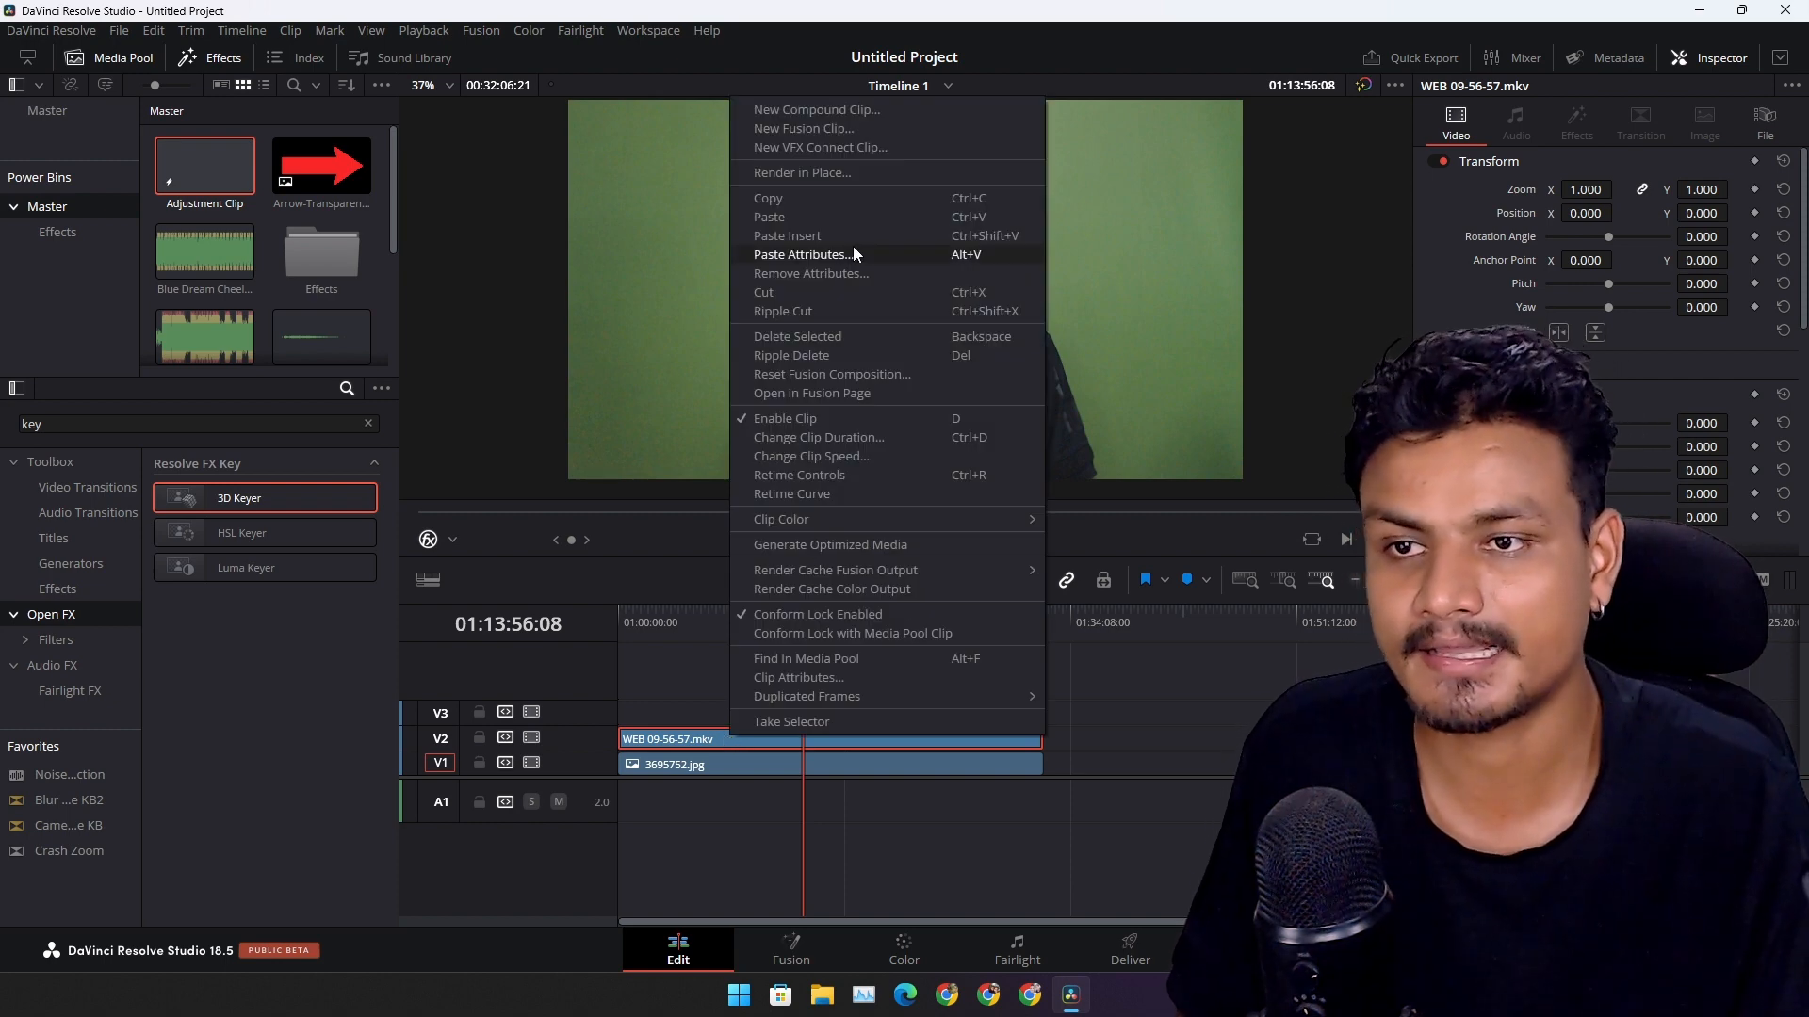
pyautogui.click(797, 260)
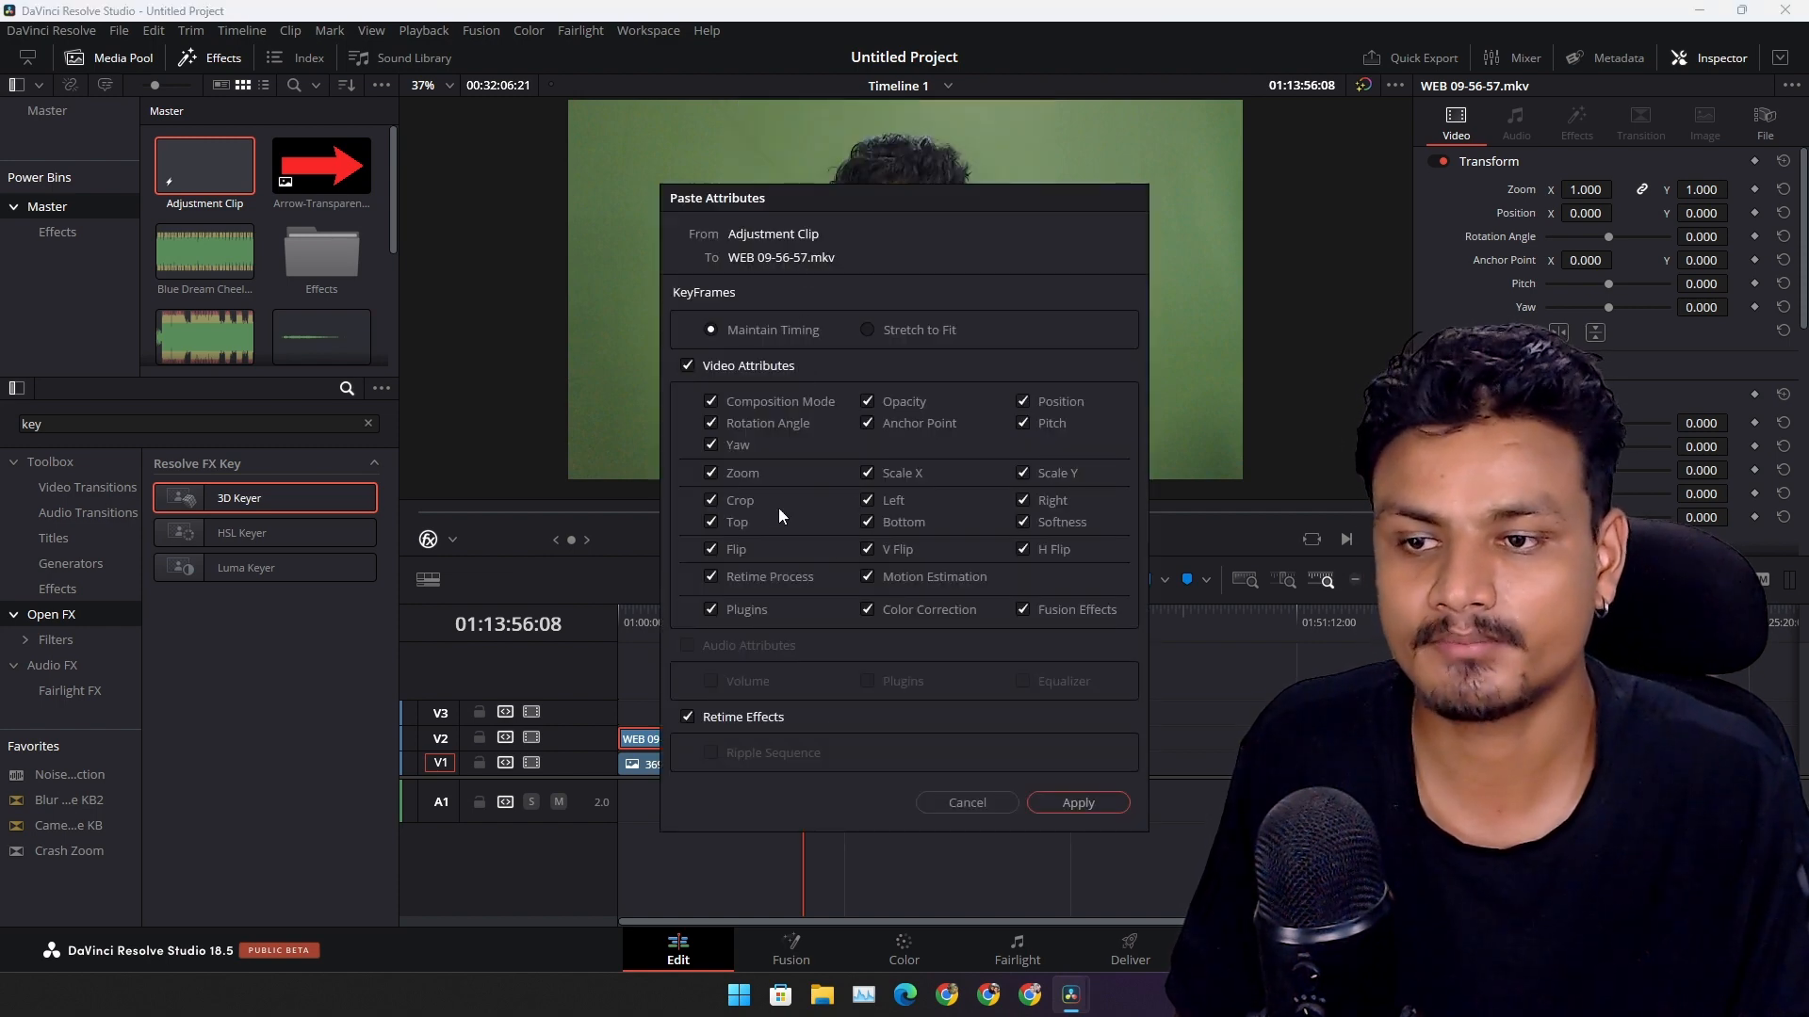
pyautogui.click(1074, 801)
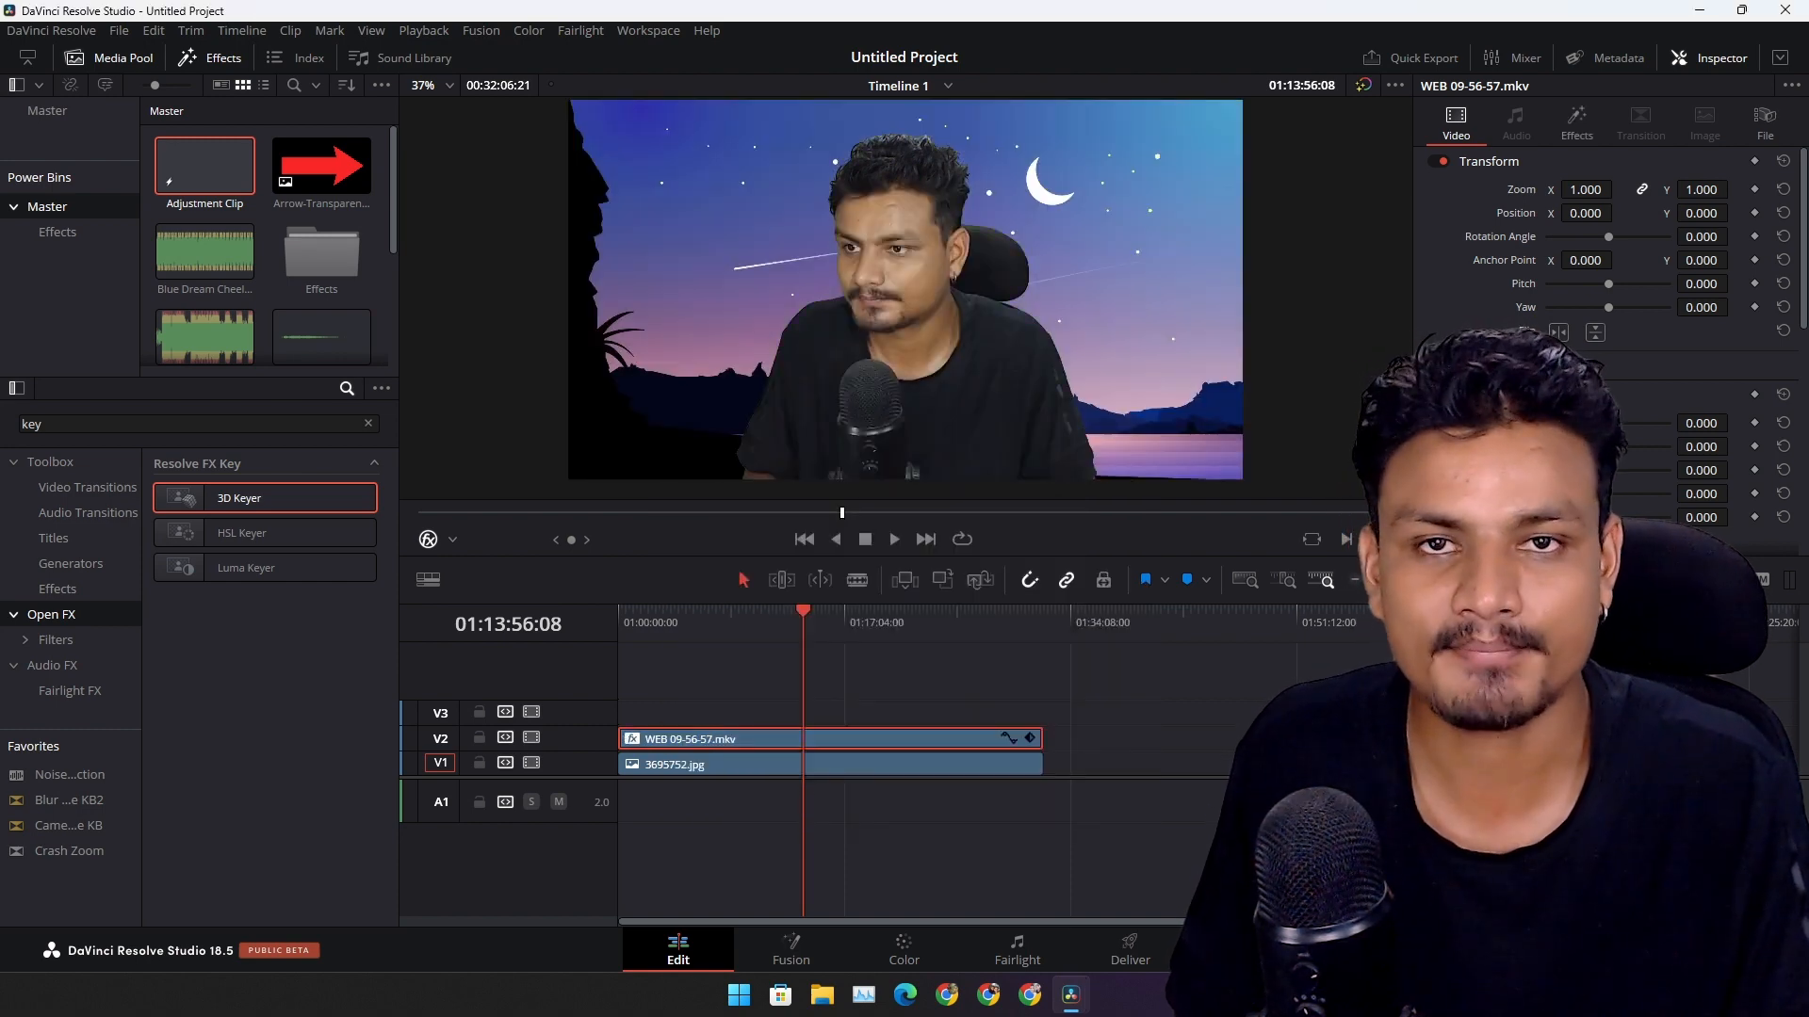
pyautogui.click(894, 695)
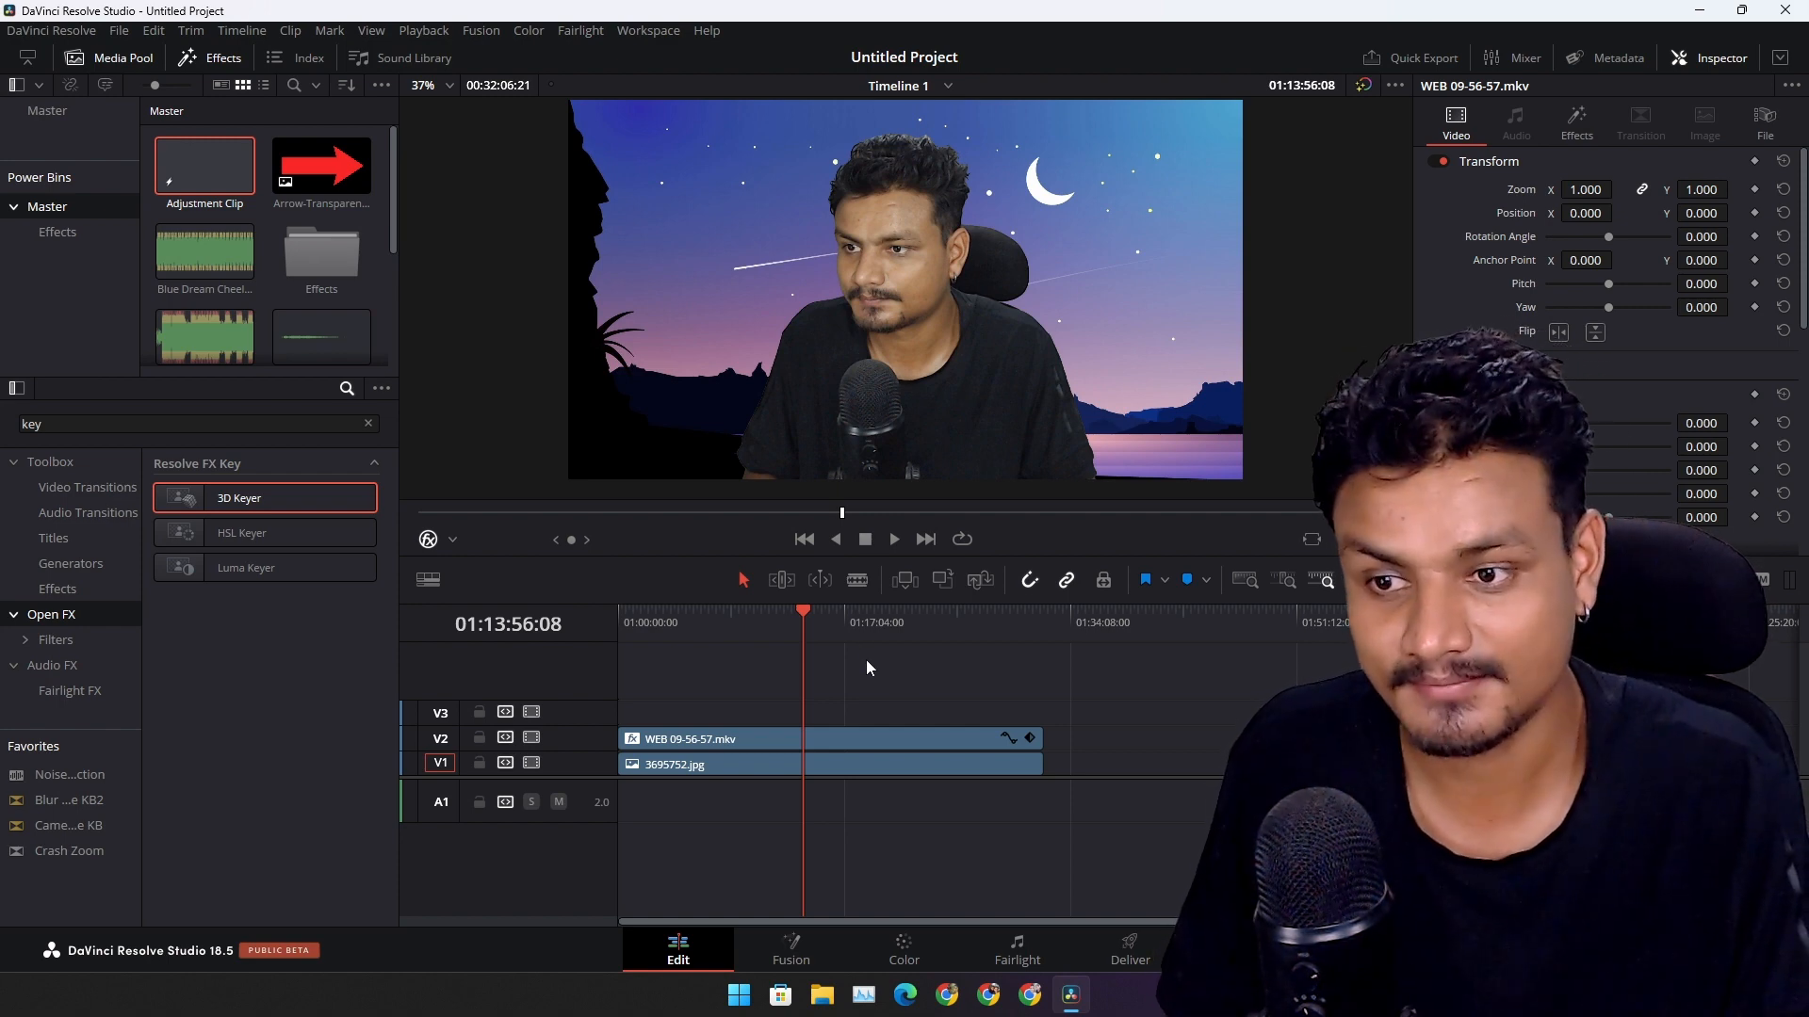
# - View the keyed webcam clip on the Color page and return to the Edit page
pyautogui.click(848, 764)
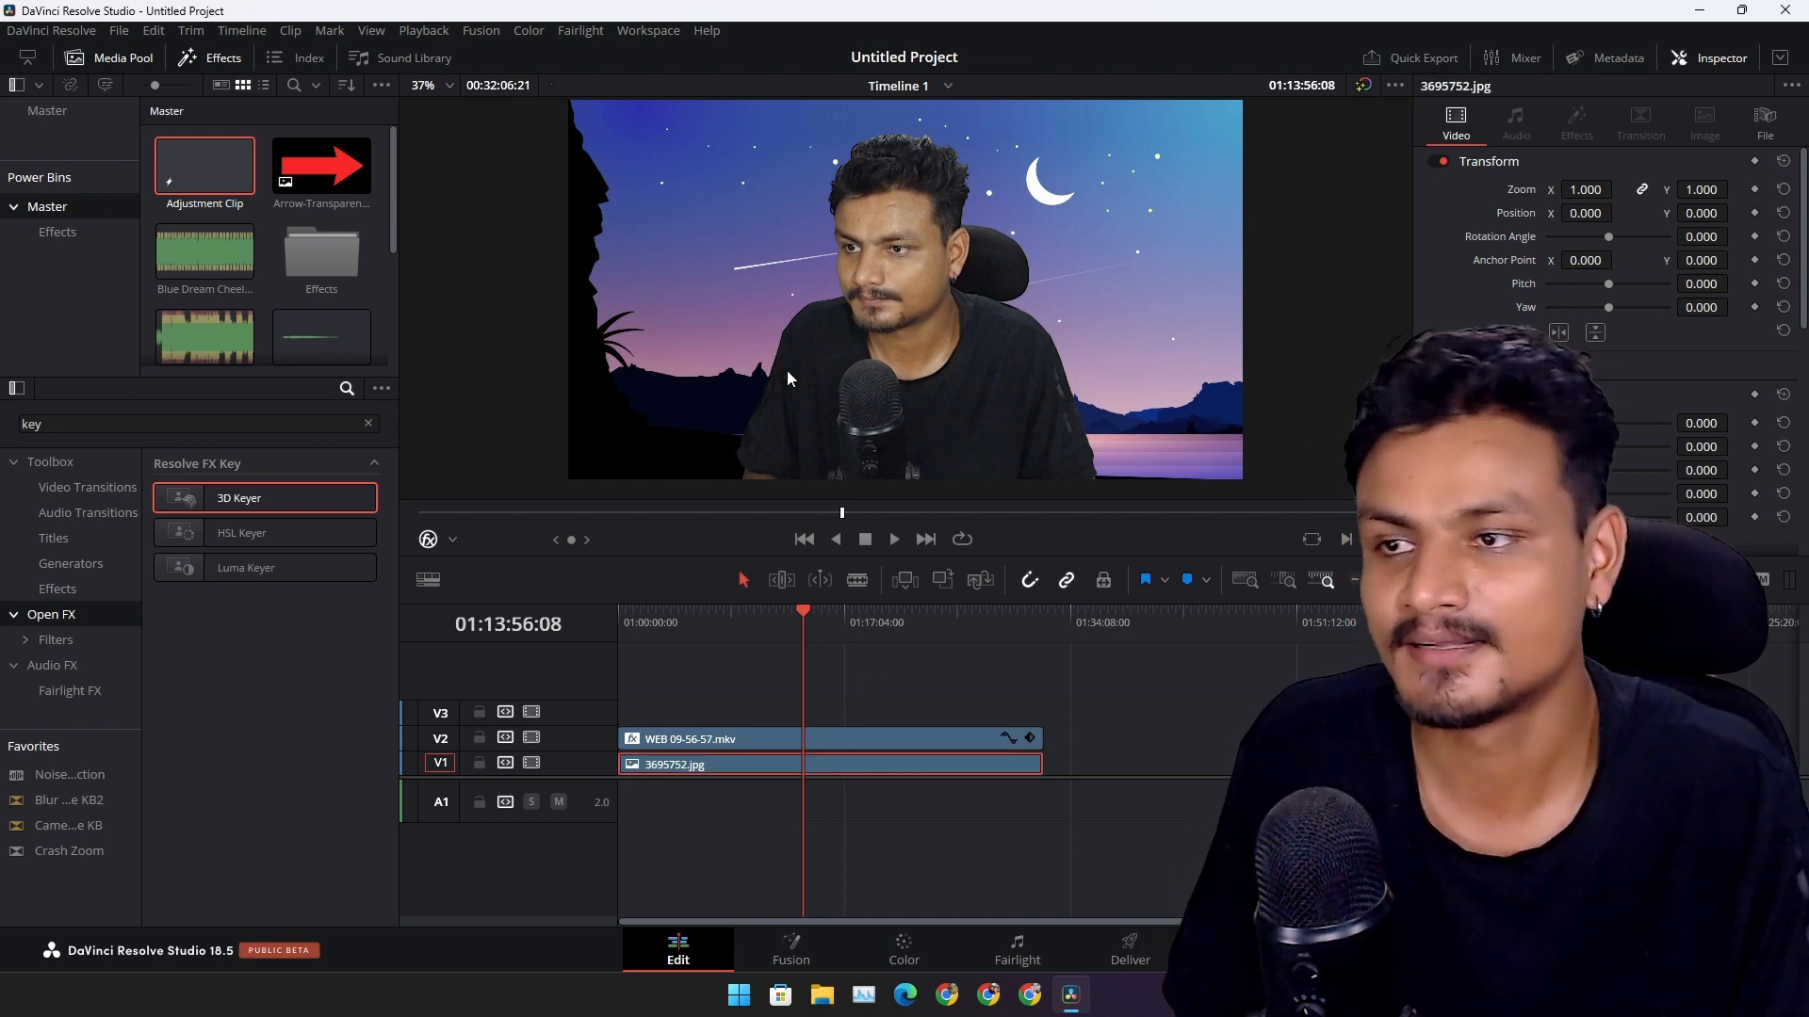
pyautogui.click(211, 193)
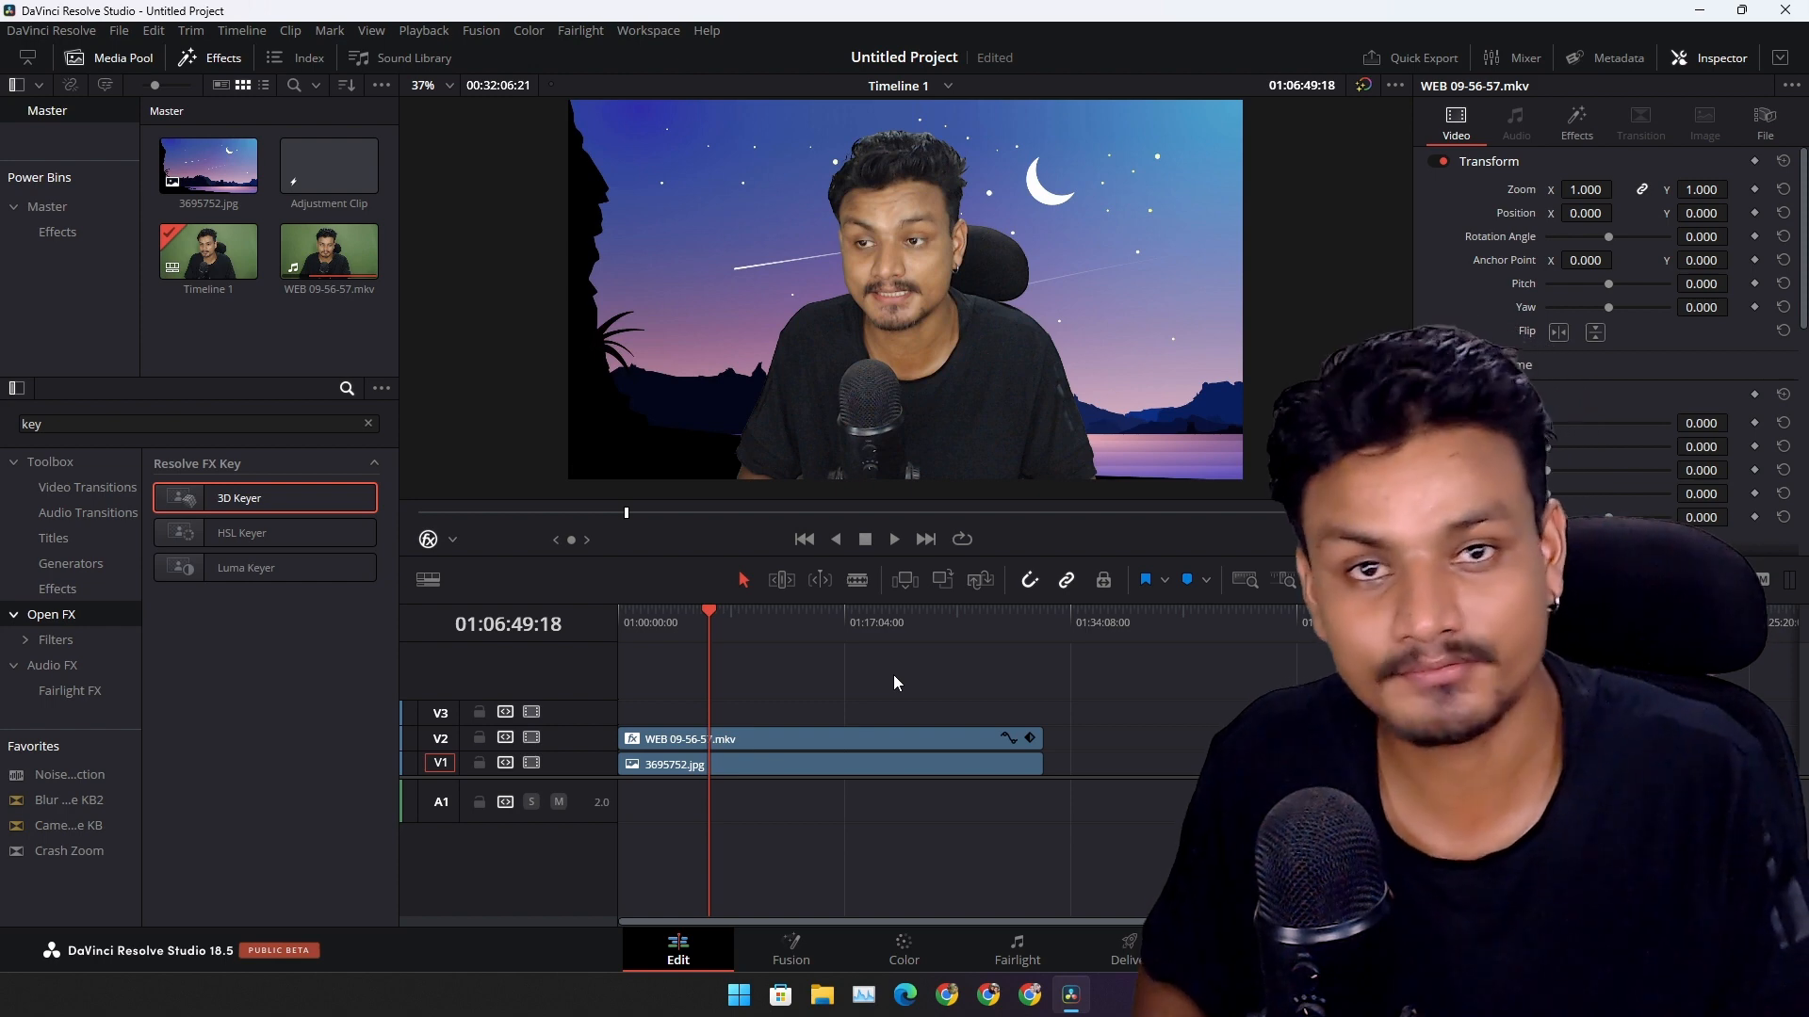
pyautogui.click(904, 946)
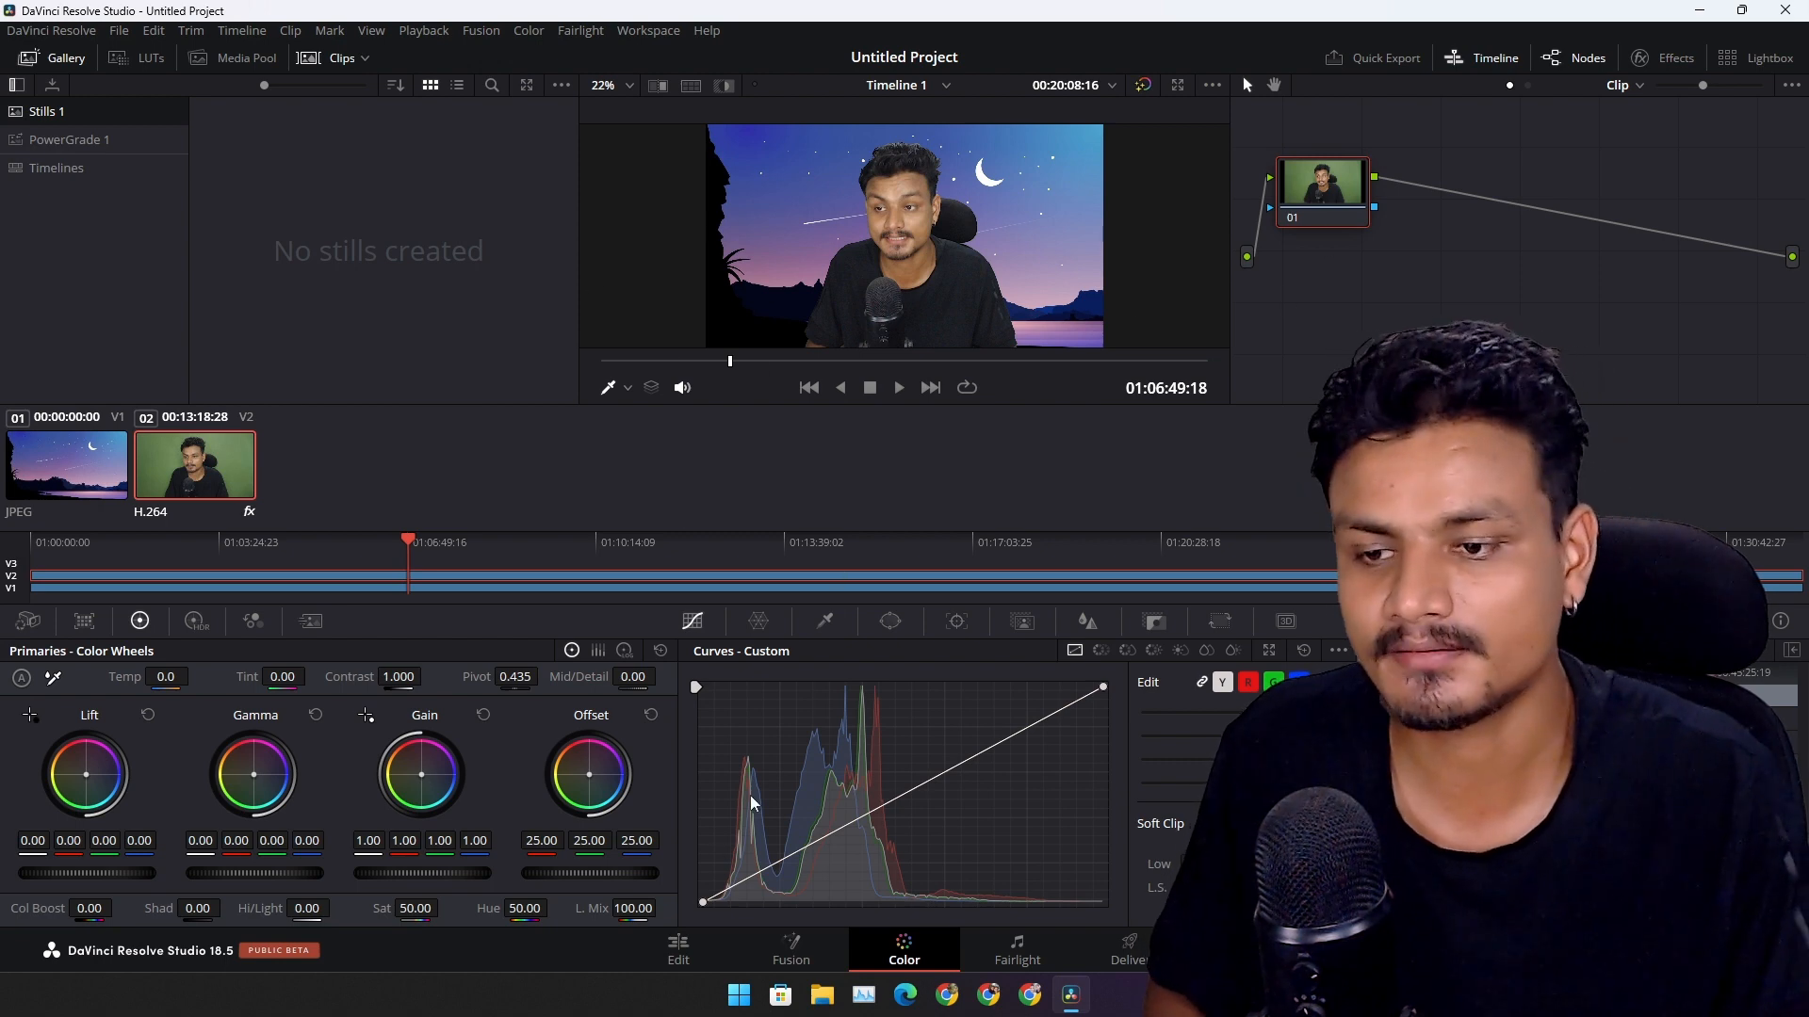
pyautogui.click(675, 951)
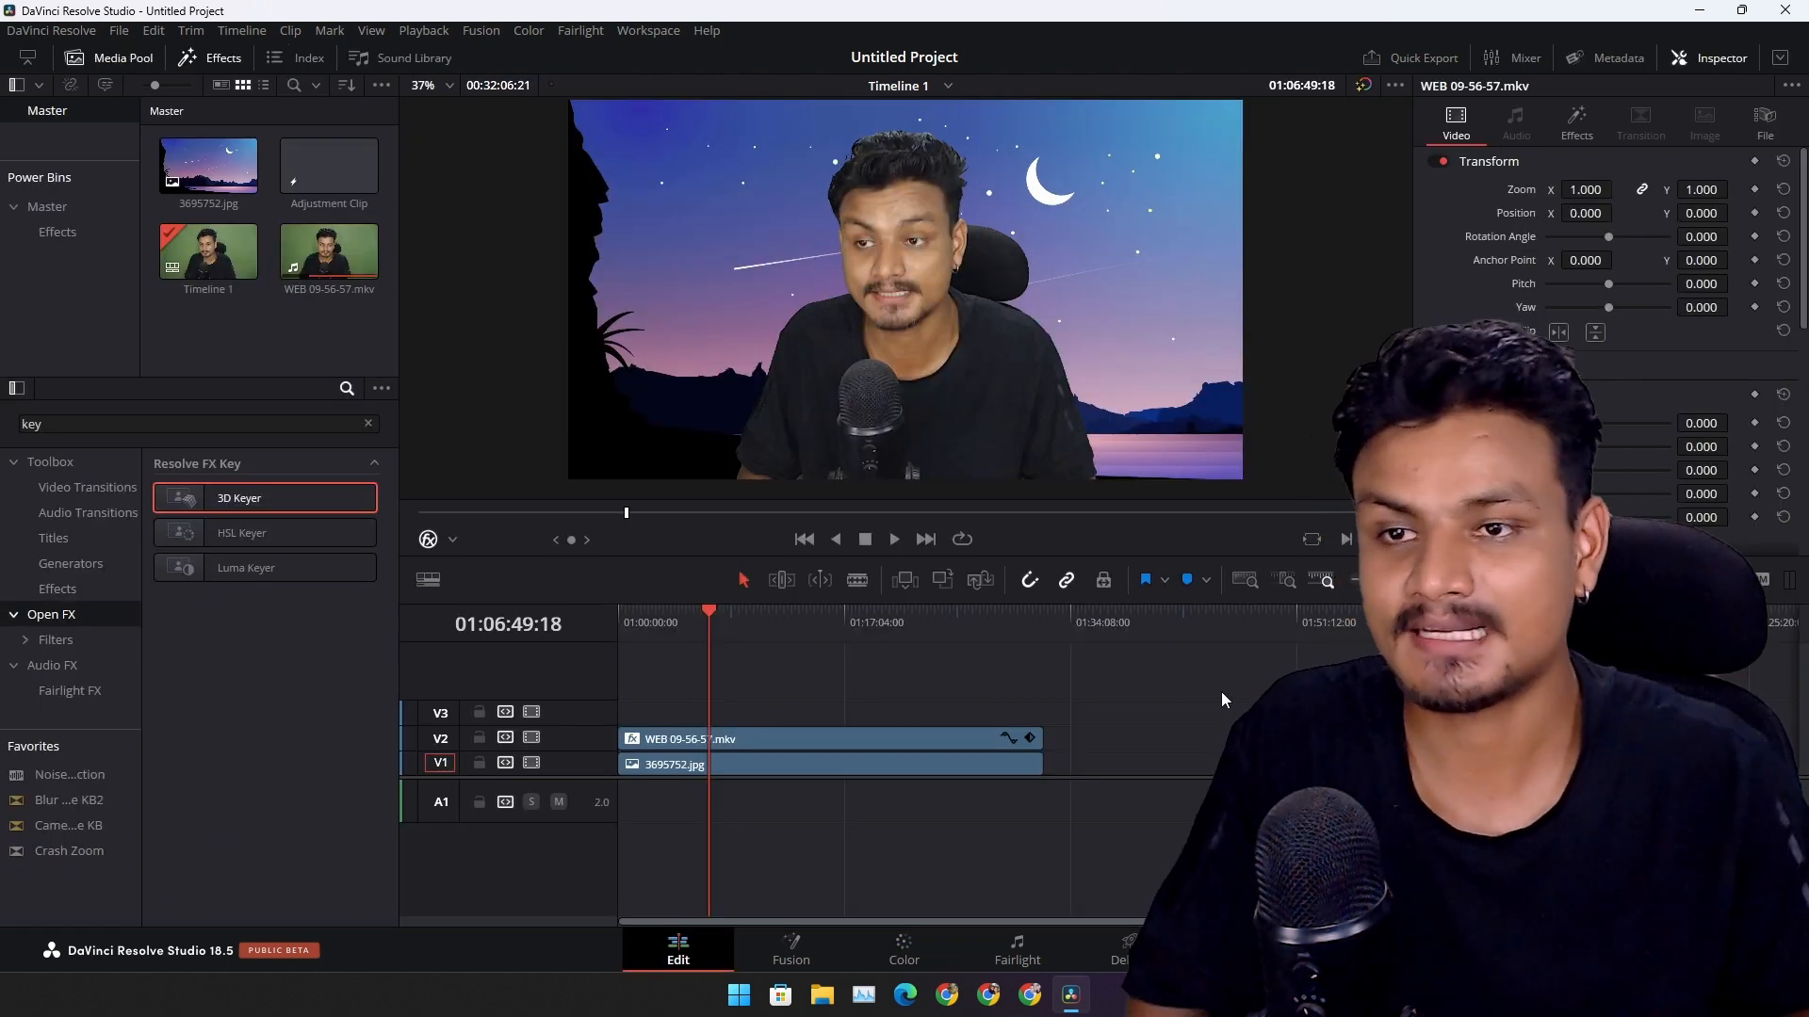